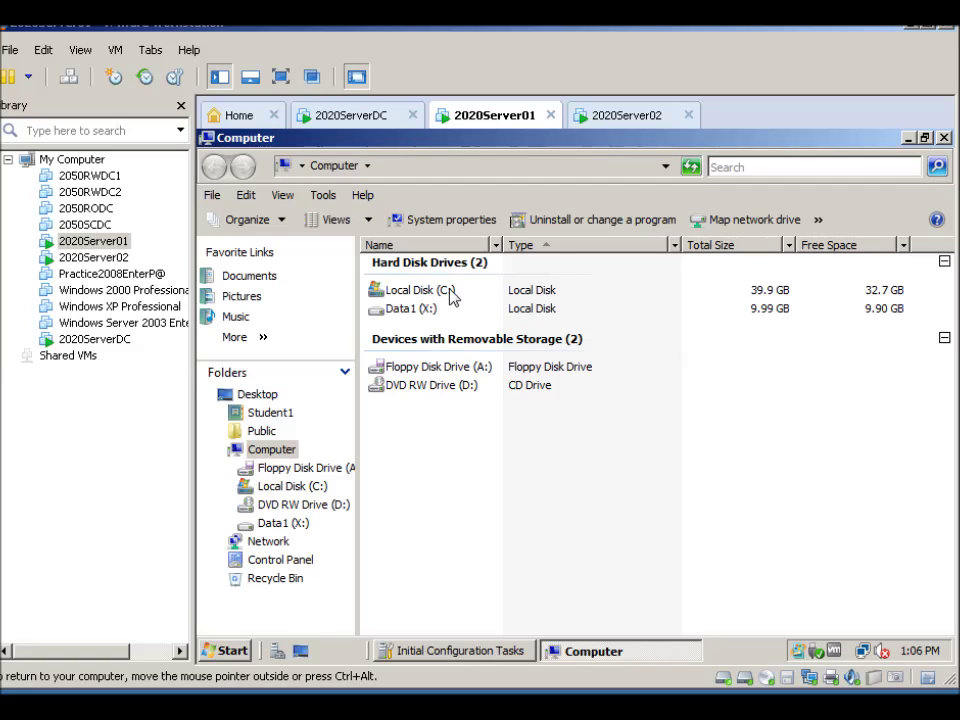
# On Local Disk (C:), create a new folder named Accounting
pyautogui.doubleClick(422, 292)
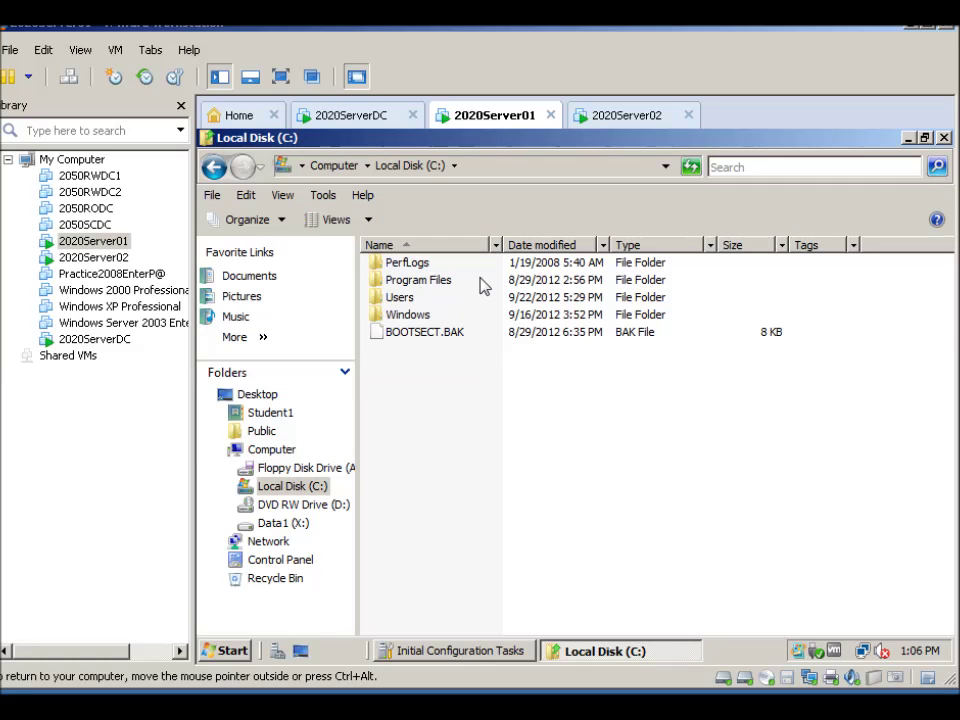
pyautogui.click(212, 194)
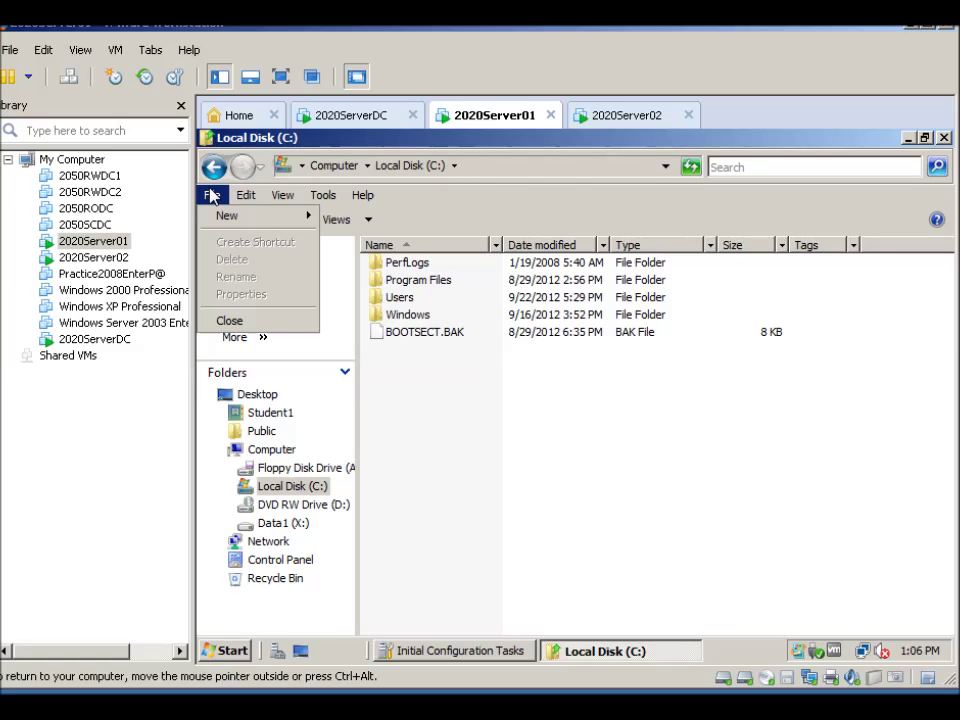
pyautogui.moveTo(278, 220)
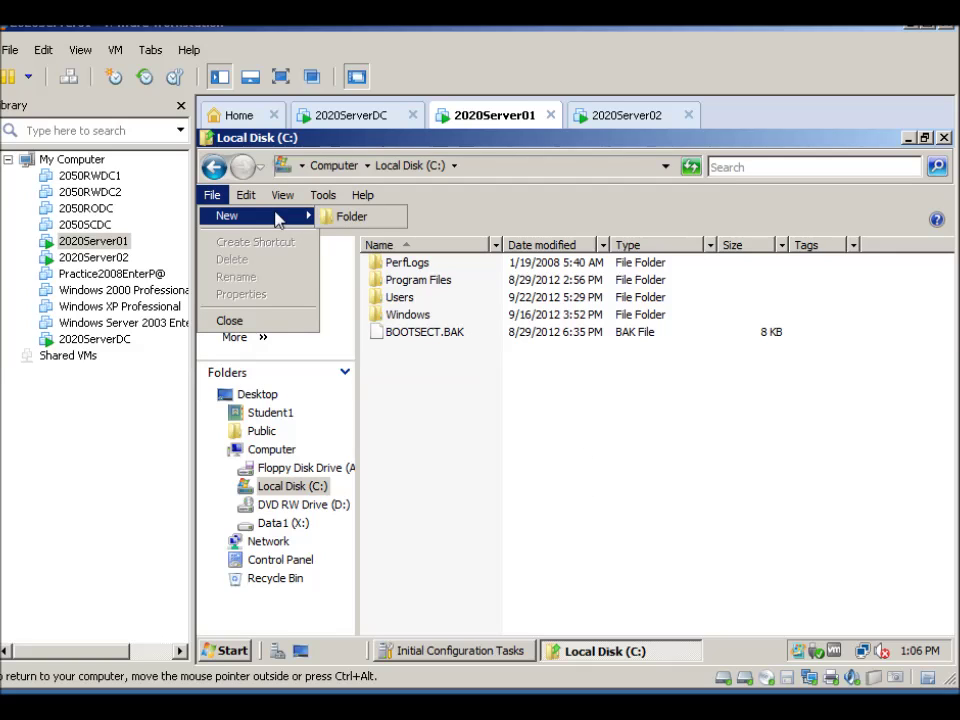
pyautogui.click(333, 215)
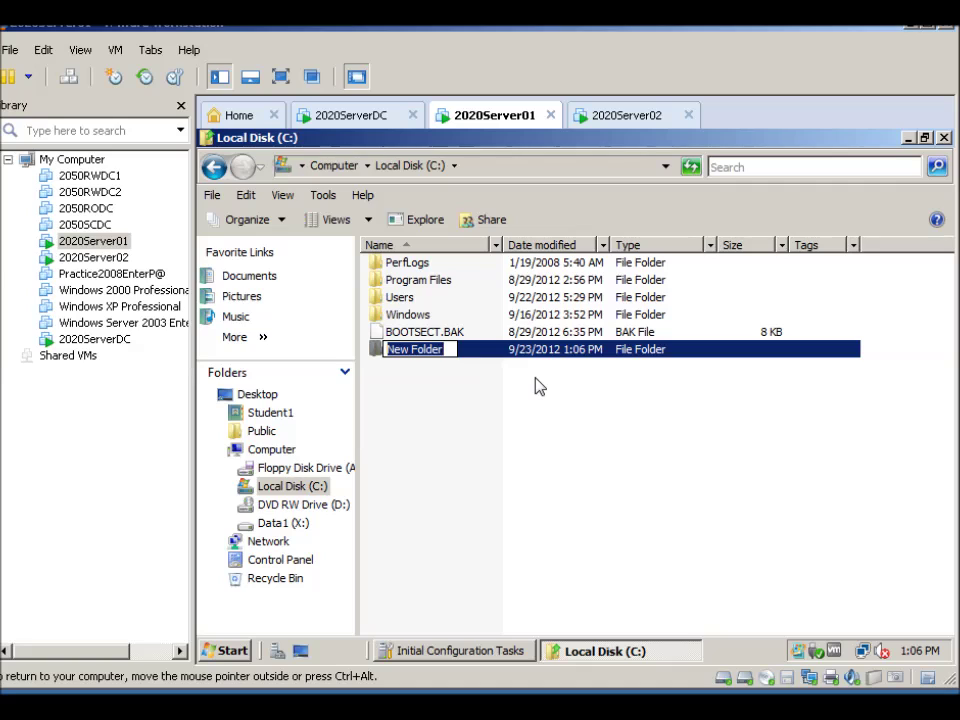
pyautogui.write('Accounting')
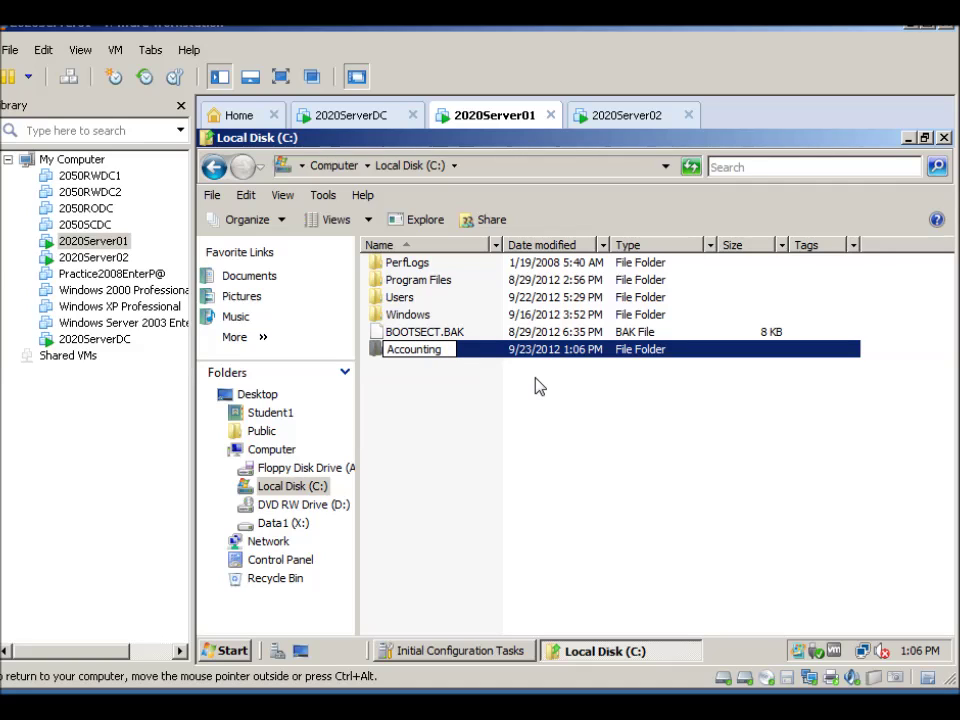
pyautogui.press('Return')
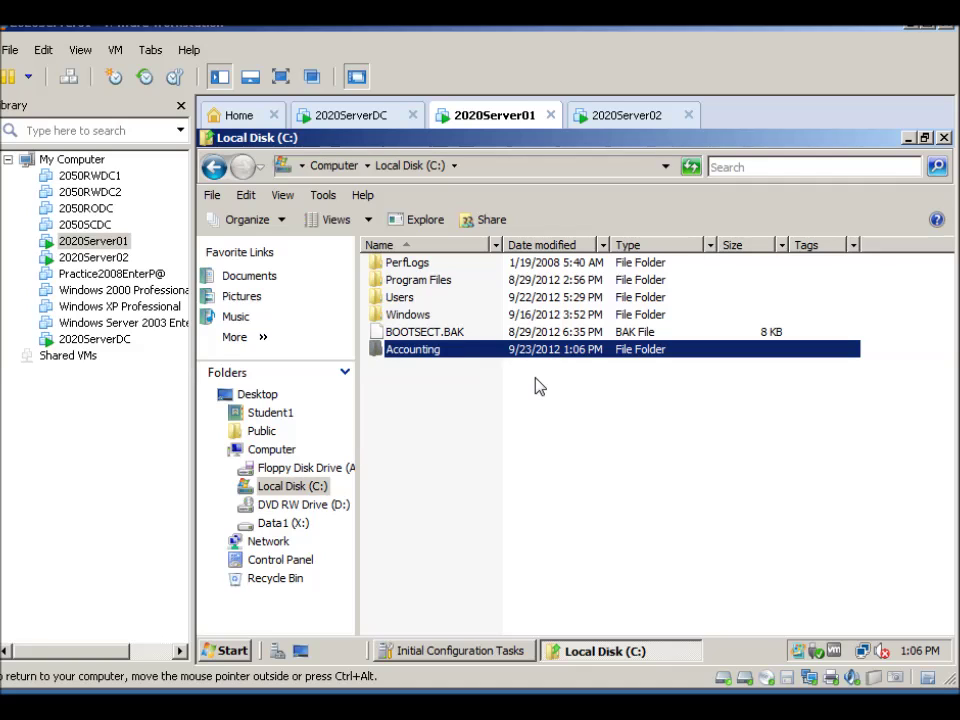
# Inside the Accounting folder, create a Rich Text Document named Budgets
pyautogui.doubleClick(412, 352)
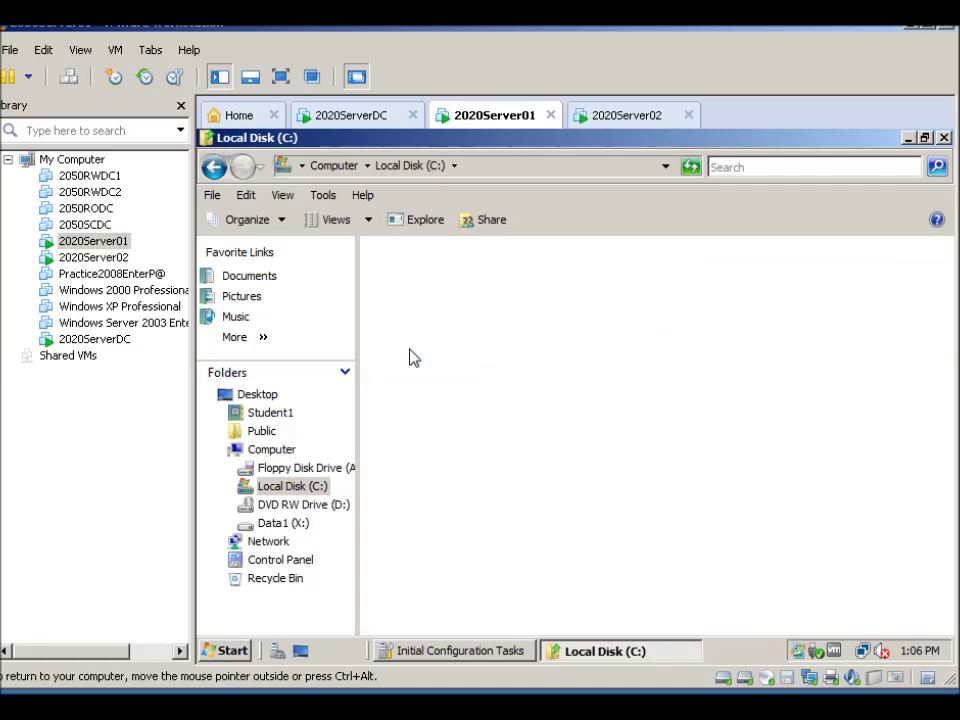
pyautogui.rightClick(444, 320)
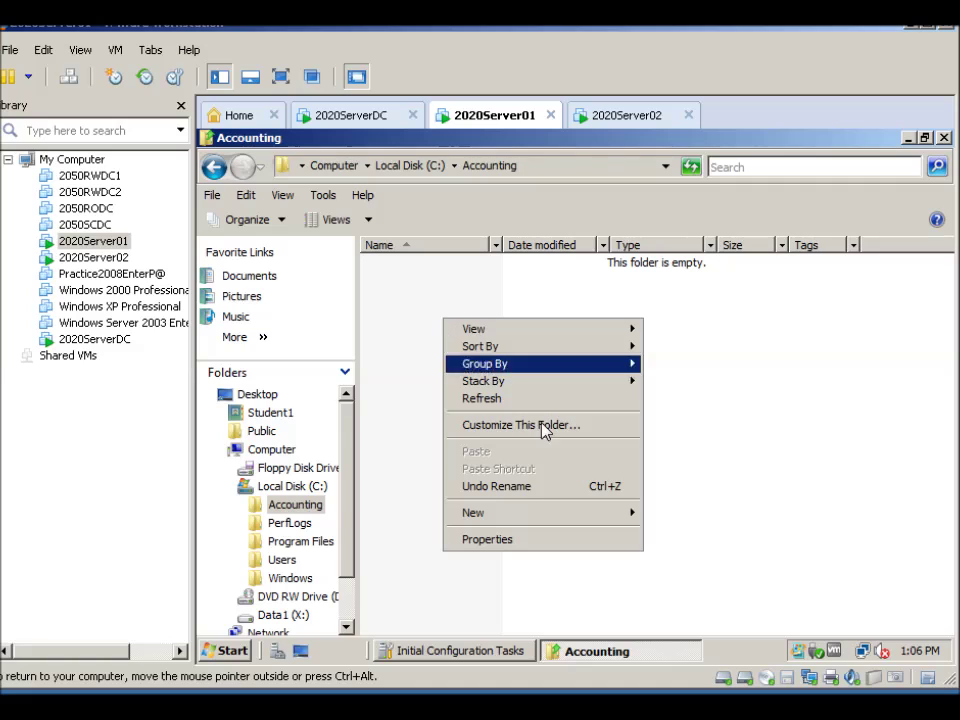
pyautogui.moveTo(486, 511)
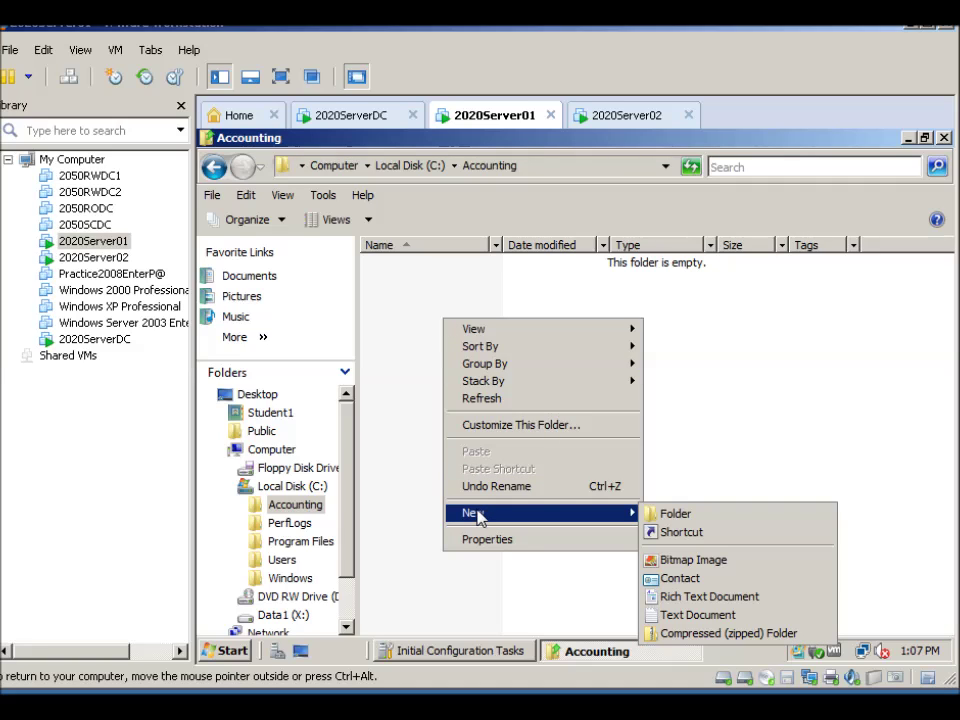
pyautogui.click(666, 597)
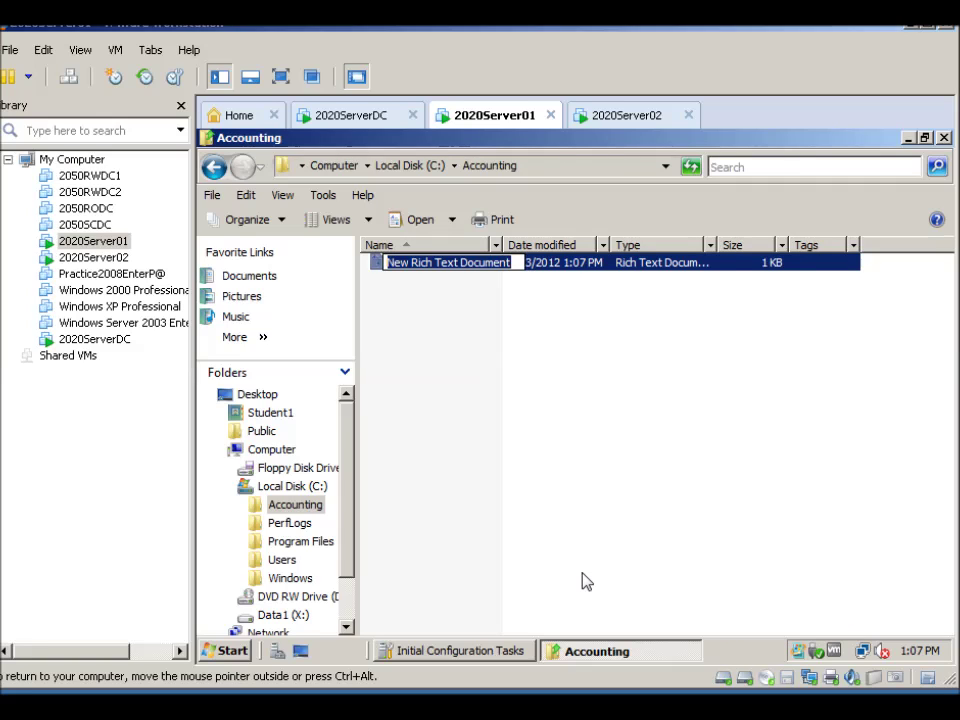
pyautogui.write('B')
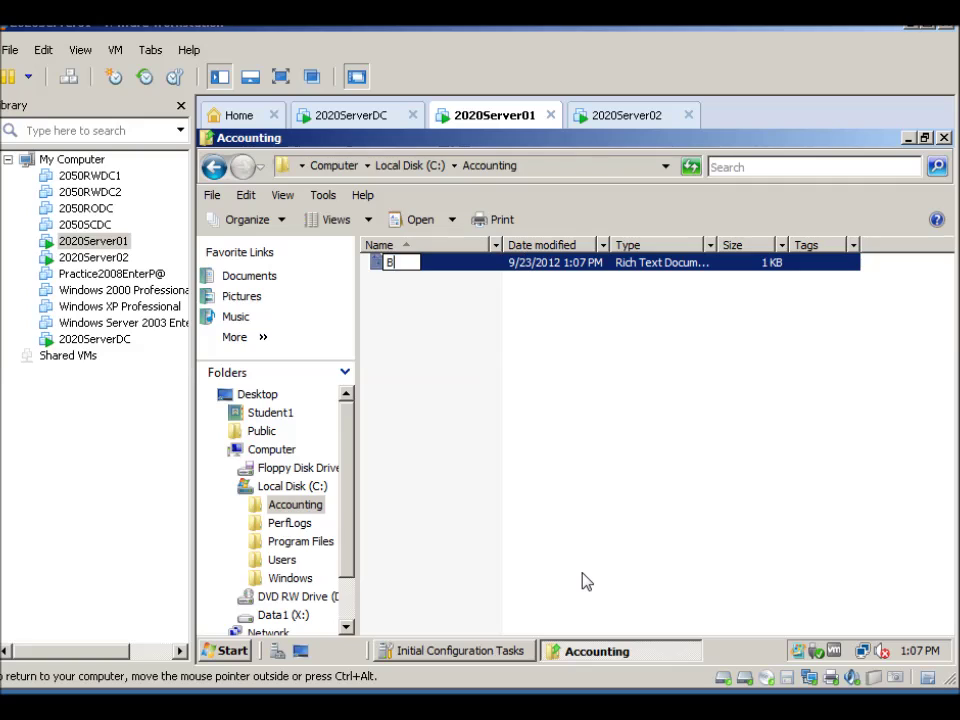
pyautogui.write('udgets')
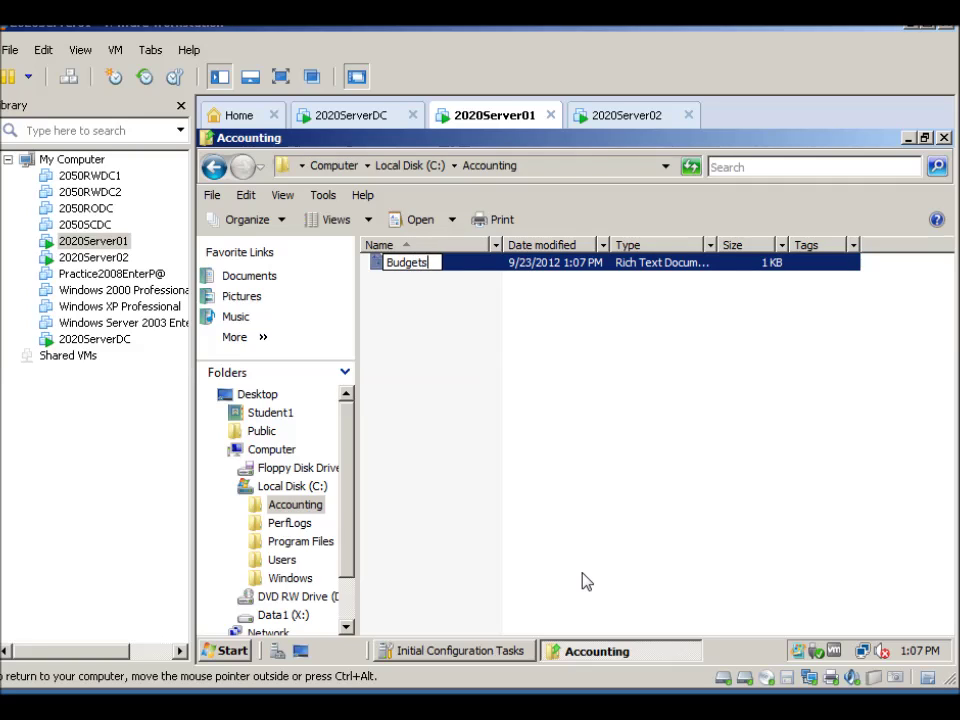
pyautogui.press('Return')
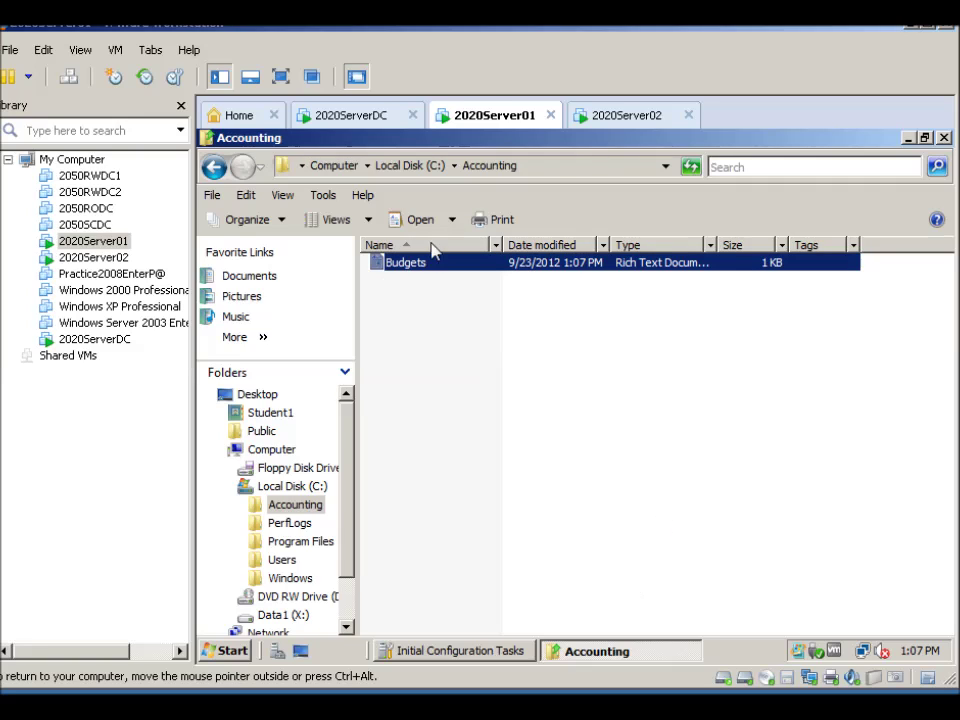
# Write 'This is test data from 2020Server01' in Budgets, save it, and close WordPad
pyautogui.doubleClick(413, 268)
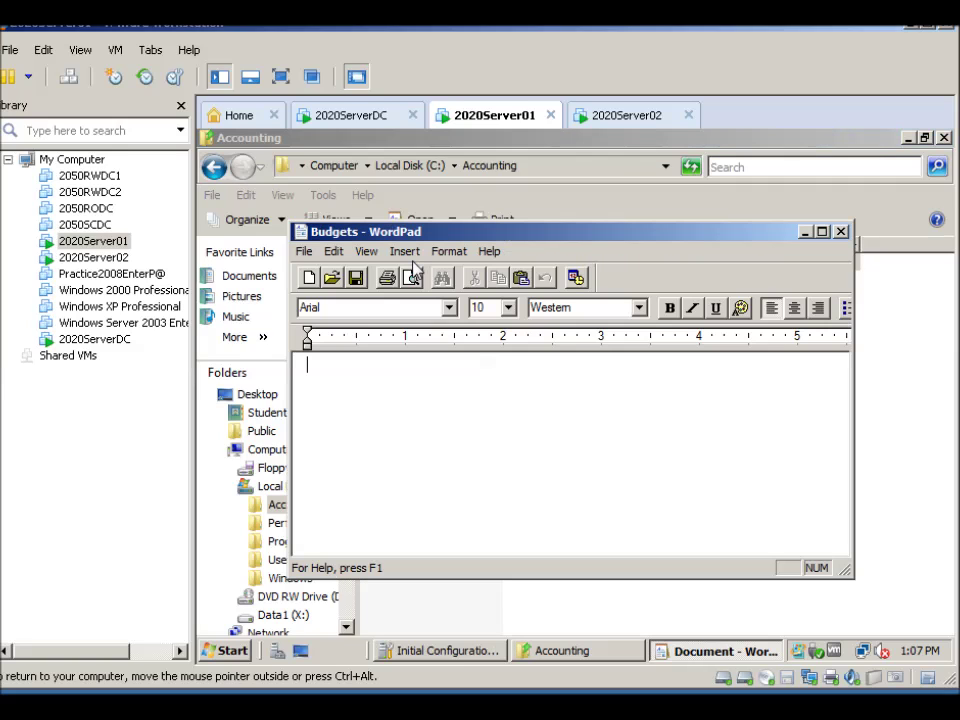
pyautogui.write('This ')
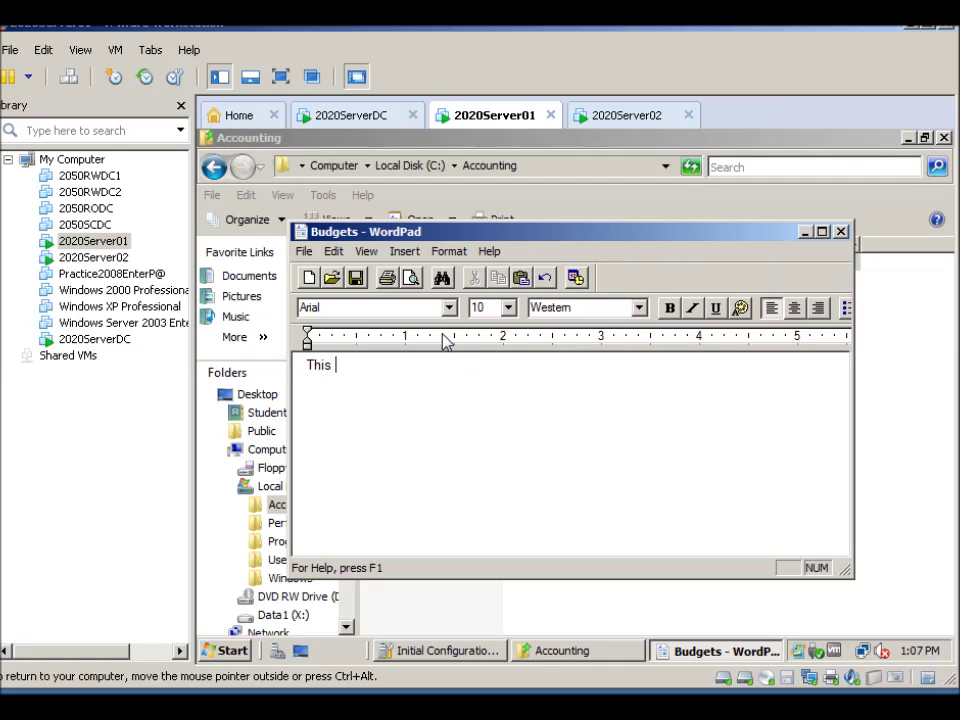
pyautogui.write('is test data from 2020Server')
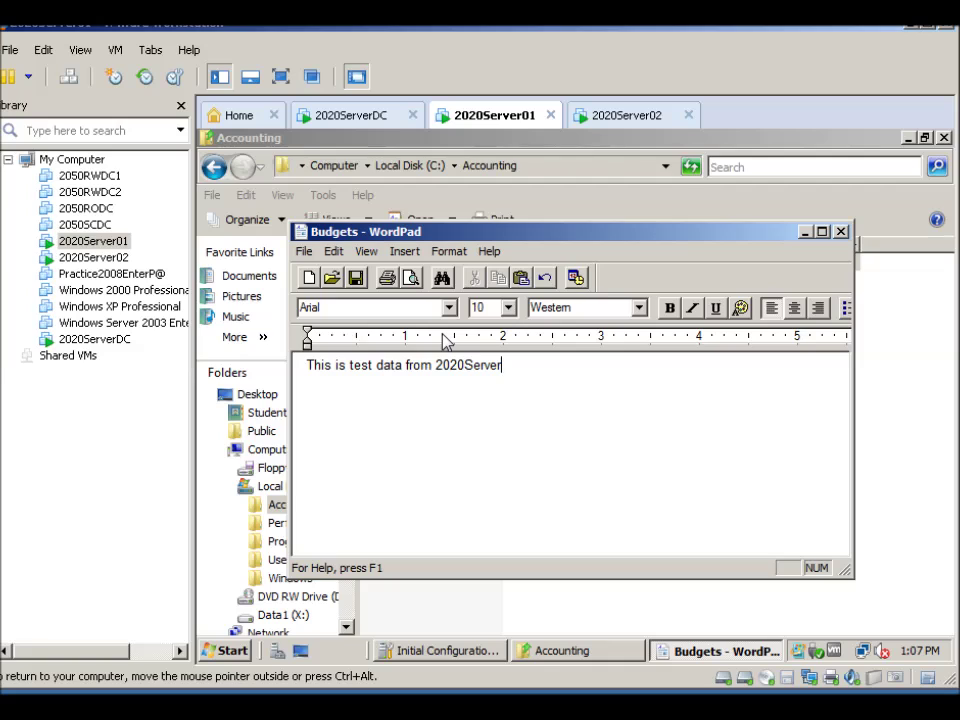
pyautogui.write('01')
pyautogui.click(303, 251)
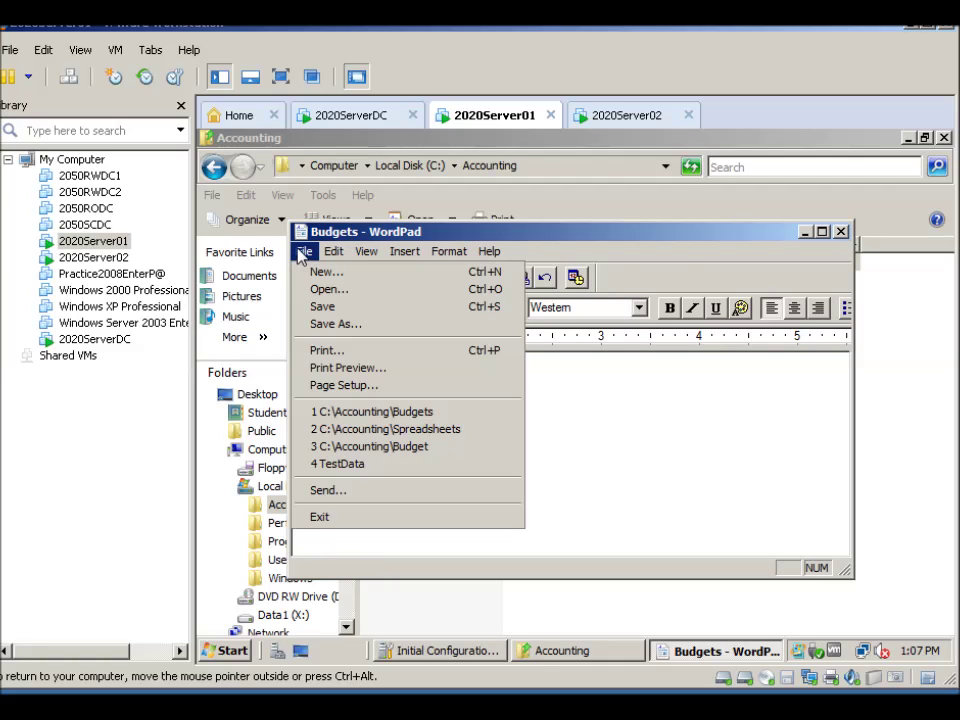
pyautogui.click(304, 312)
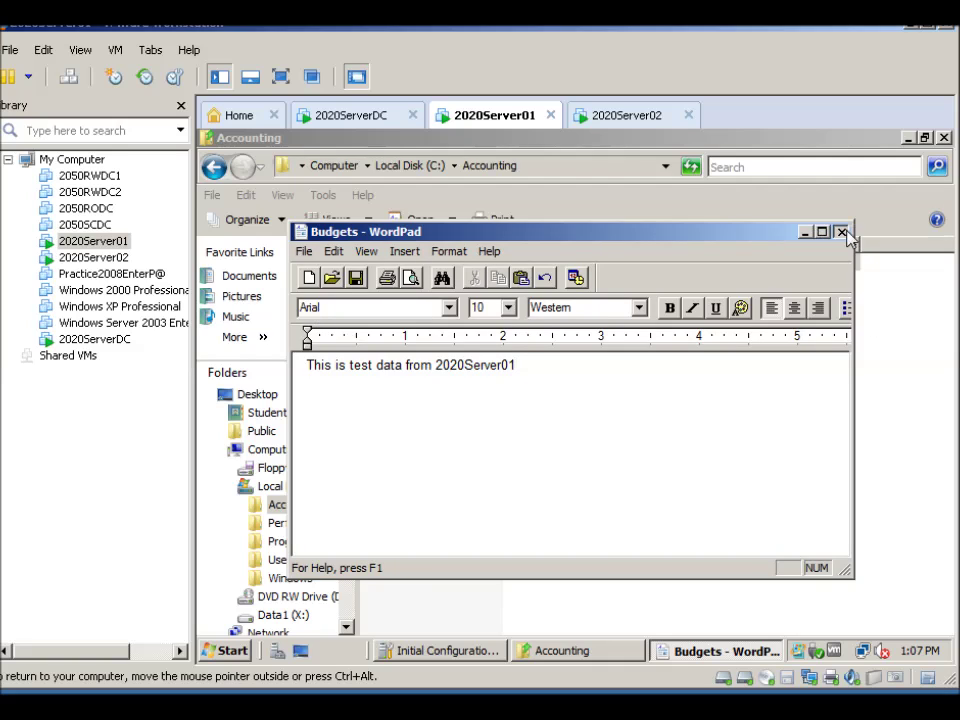
pyautogui.click(843, 233)
# In Accounting's Advanced Sharing, enable sharing and rename the share to Spreadsheets
pyautogui.click(213, 168)
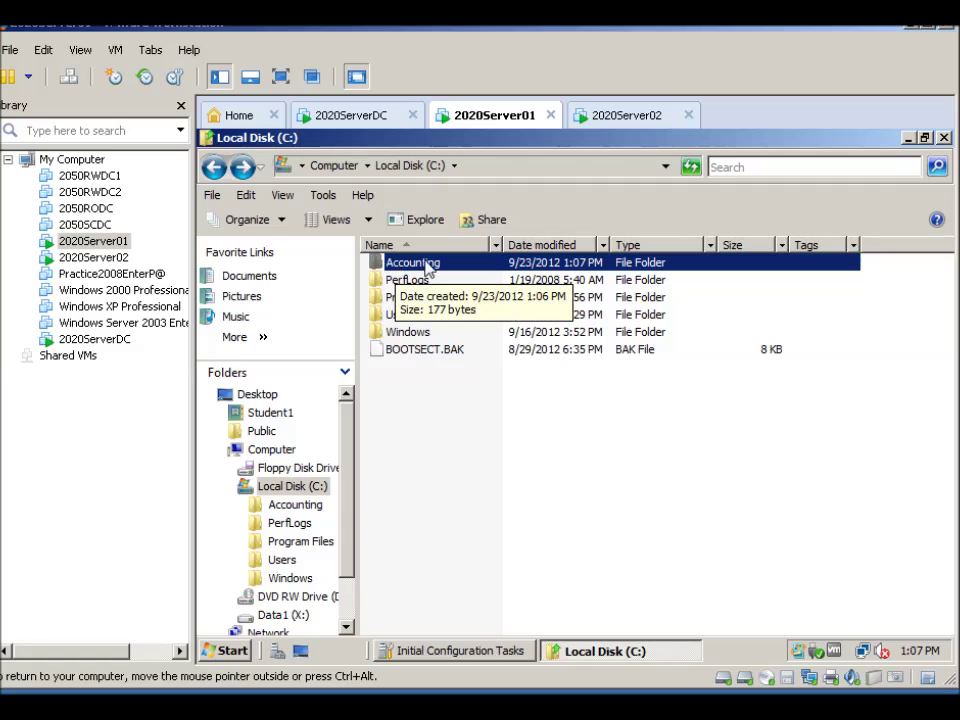
pyautogui.rightClick(404, 264)
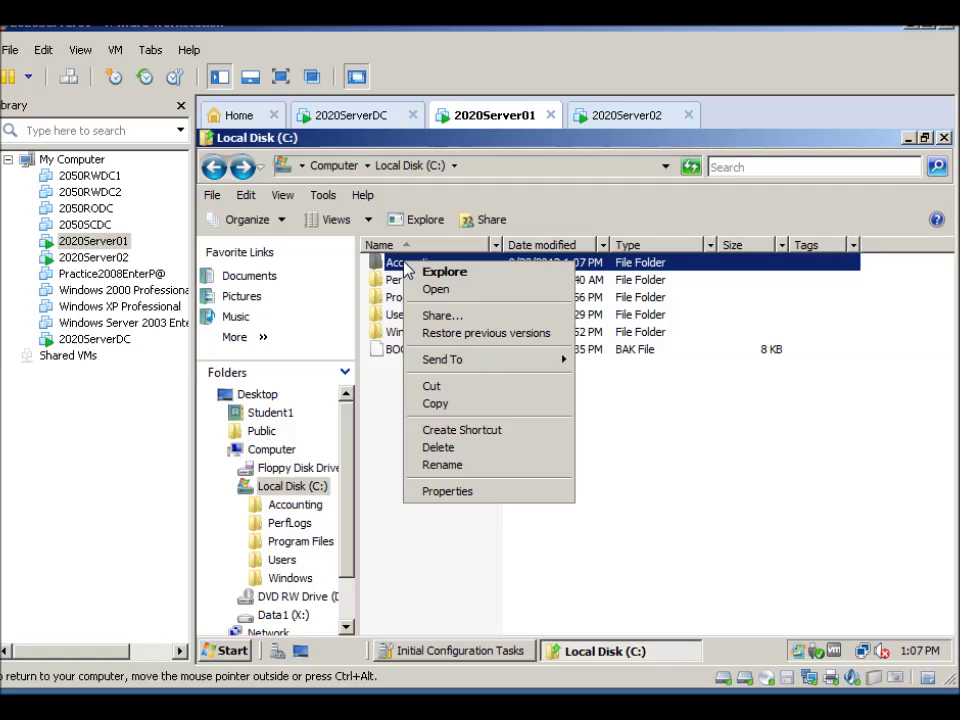
pyautogui.click(448, 492)
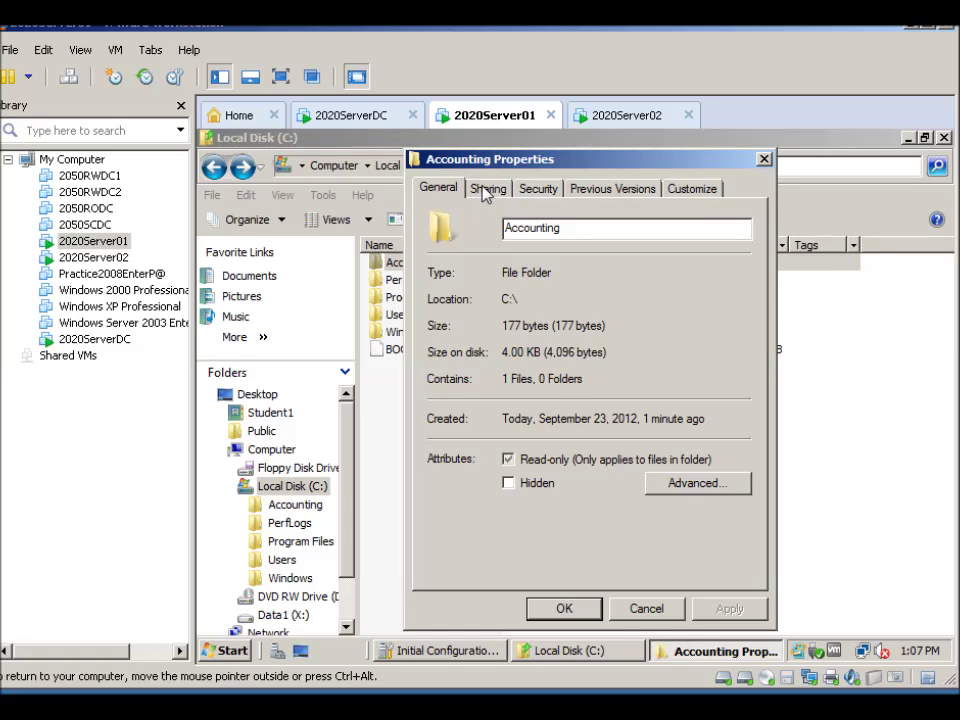
pyautogui.click(486, 192)
pyautogui.click(483, 434)
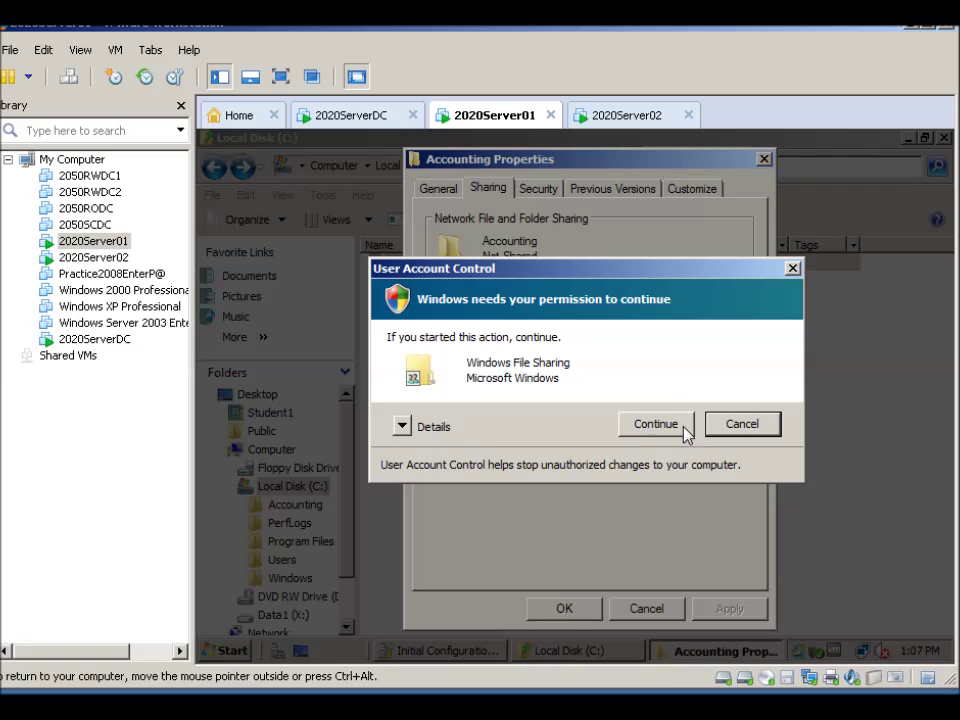
pyautogui.click(658, 424)
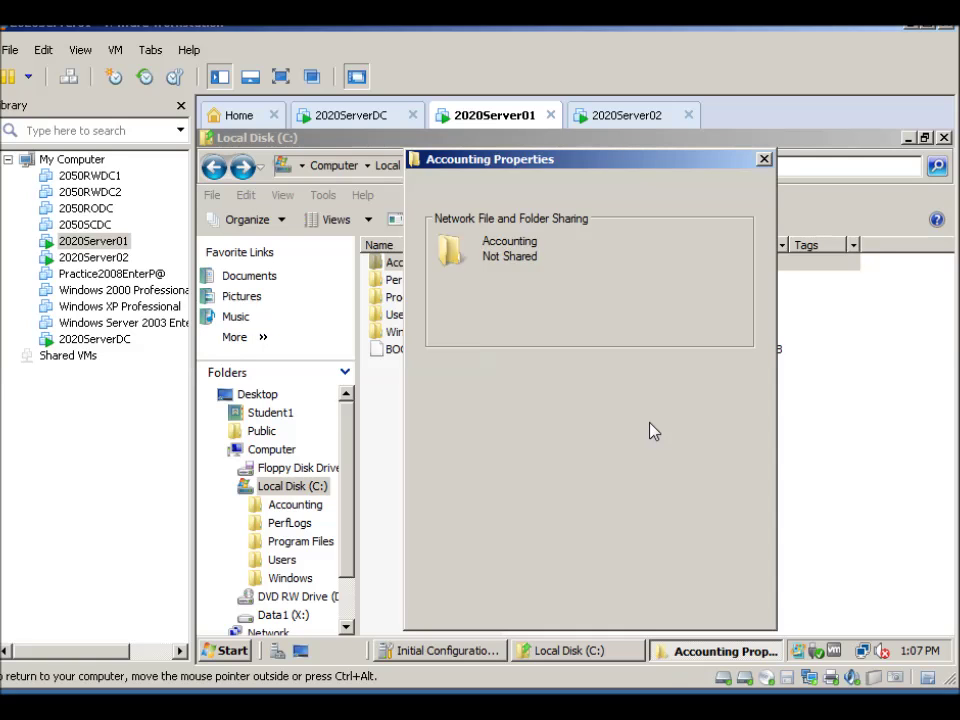
pyautogui.click(430, 216)
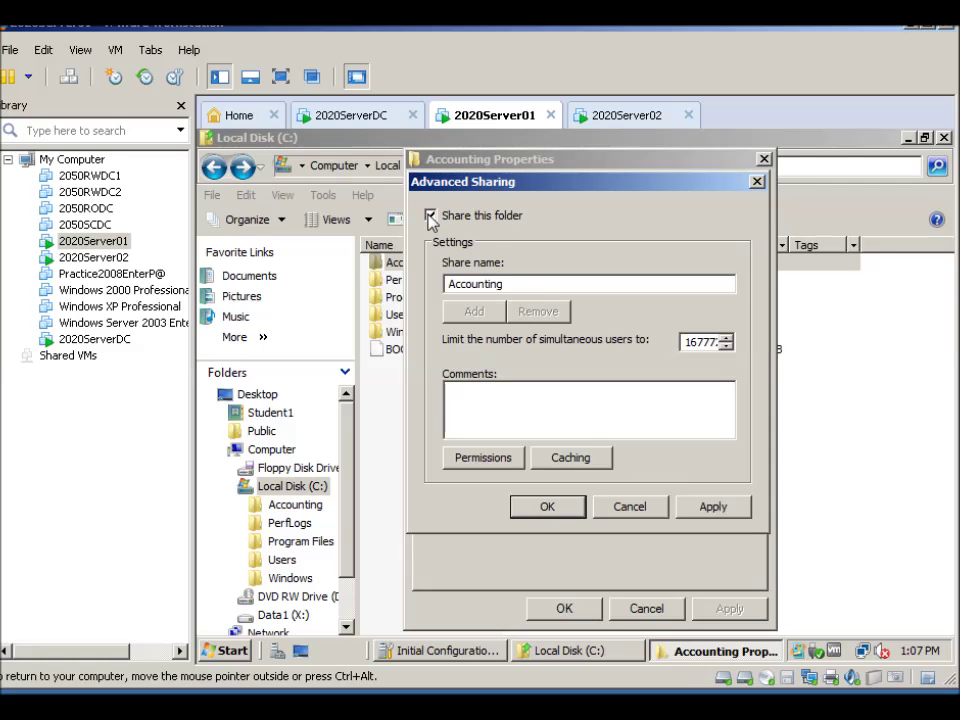
pyautogui.doubleClick(476, 283)
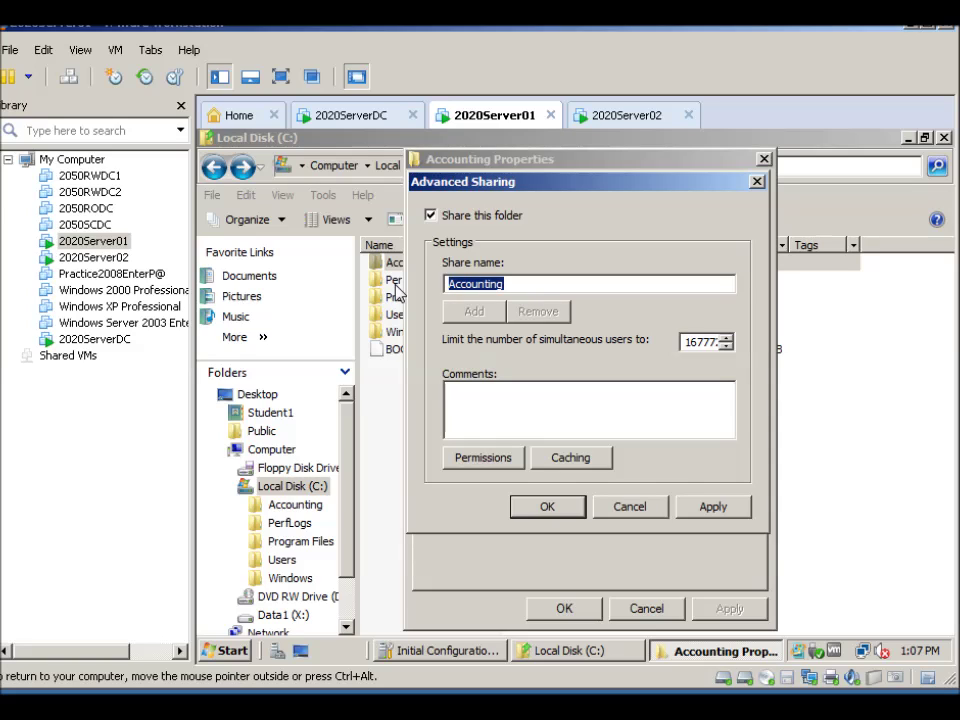
pyautogui.write('Spreadsheets')
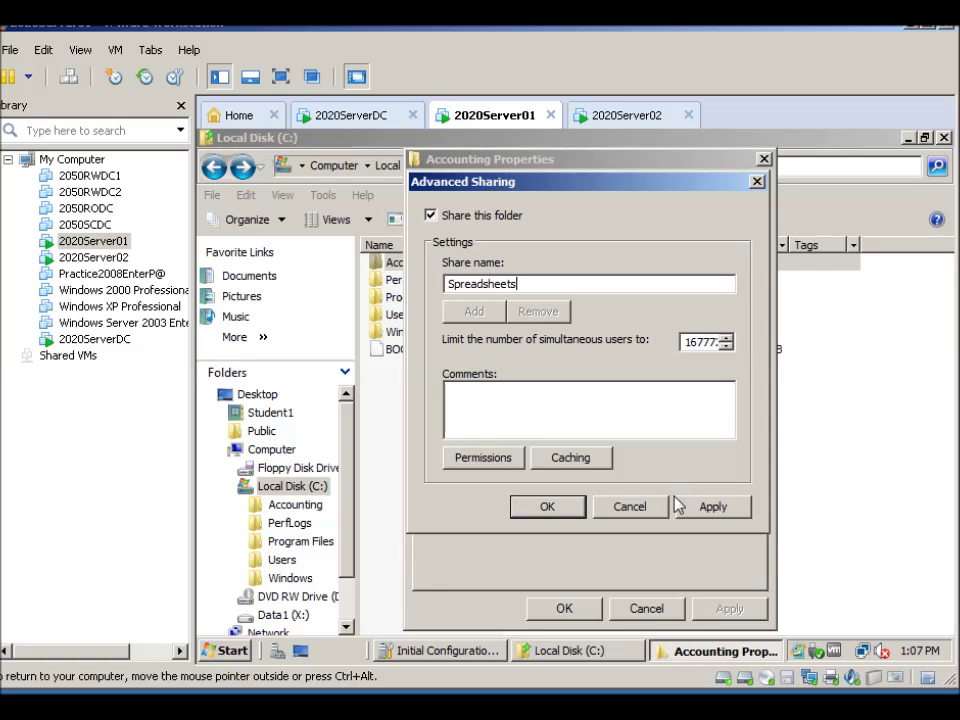
# In Spreadsheets share permissions, clear Everyone's Read and add Domain Users
pyautogui.click(480, 459)
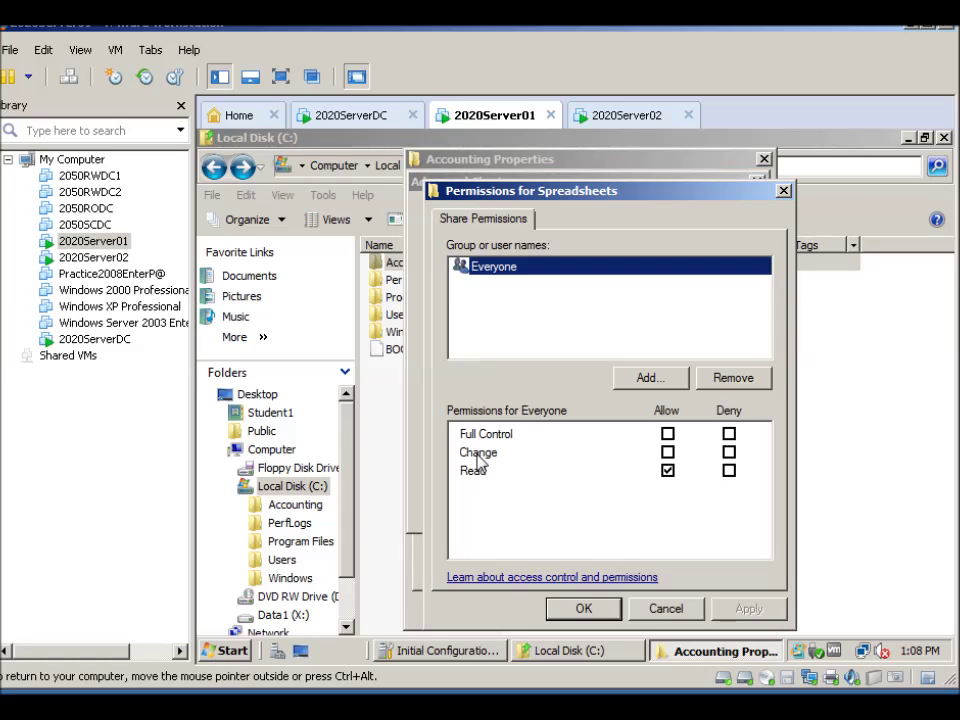
pyautogui.click(668, 470)
pyautogui.click(655, 378)
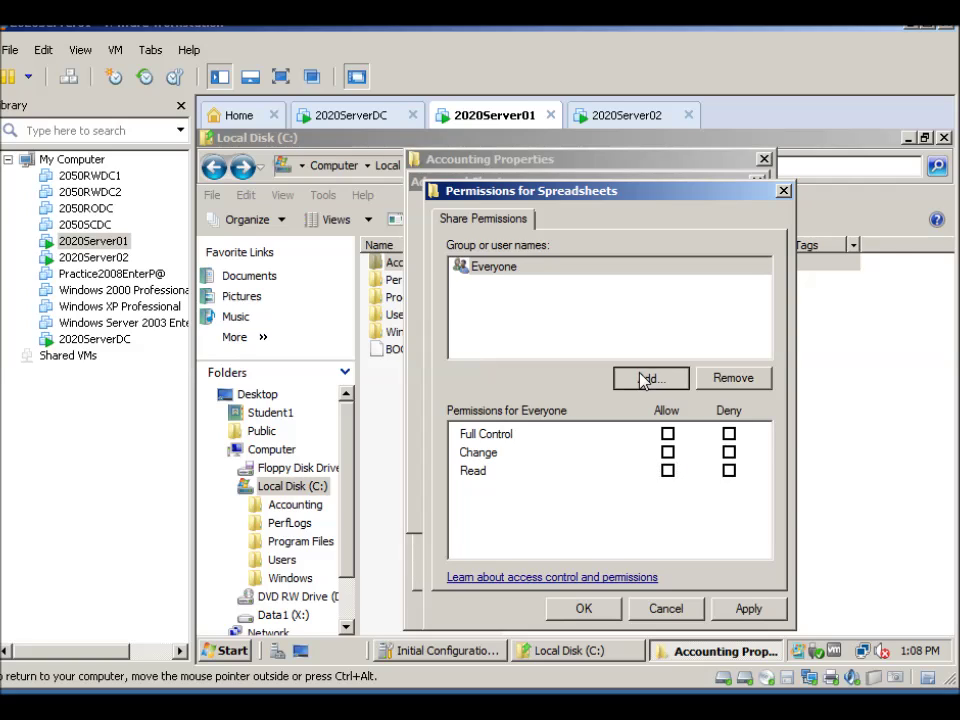
pyautogui.write('domina')
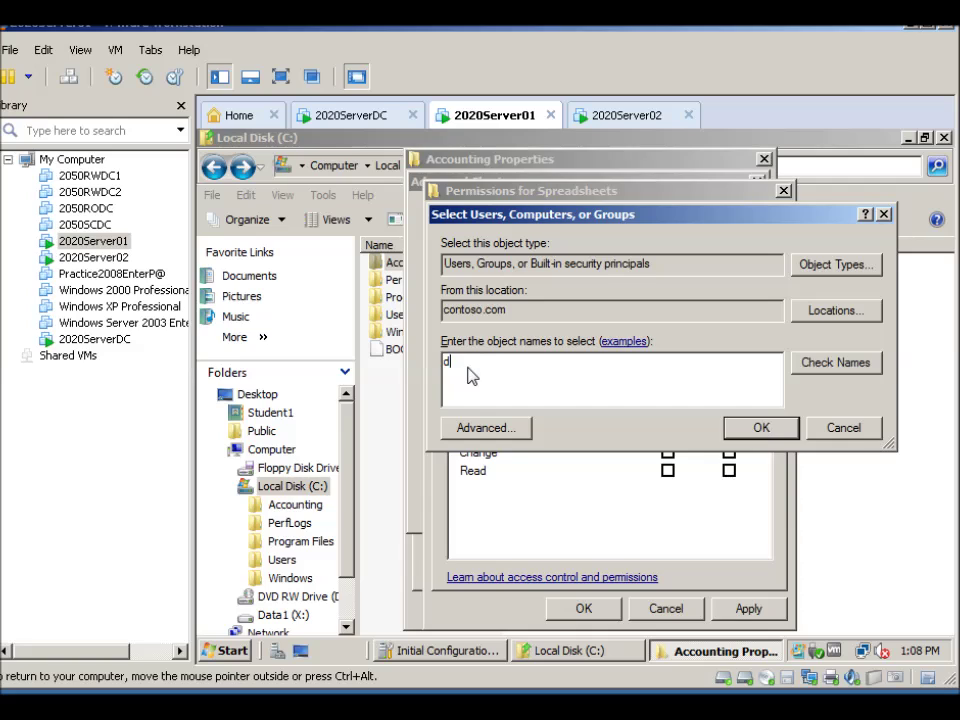
pyautogui.press('BackSpace')
pyautogui.press('BackSpace')
pyautogui.write('ain usrers')
pyautogui.click(829, 369)
pyautogui.click(744, 430)
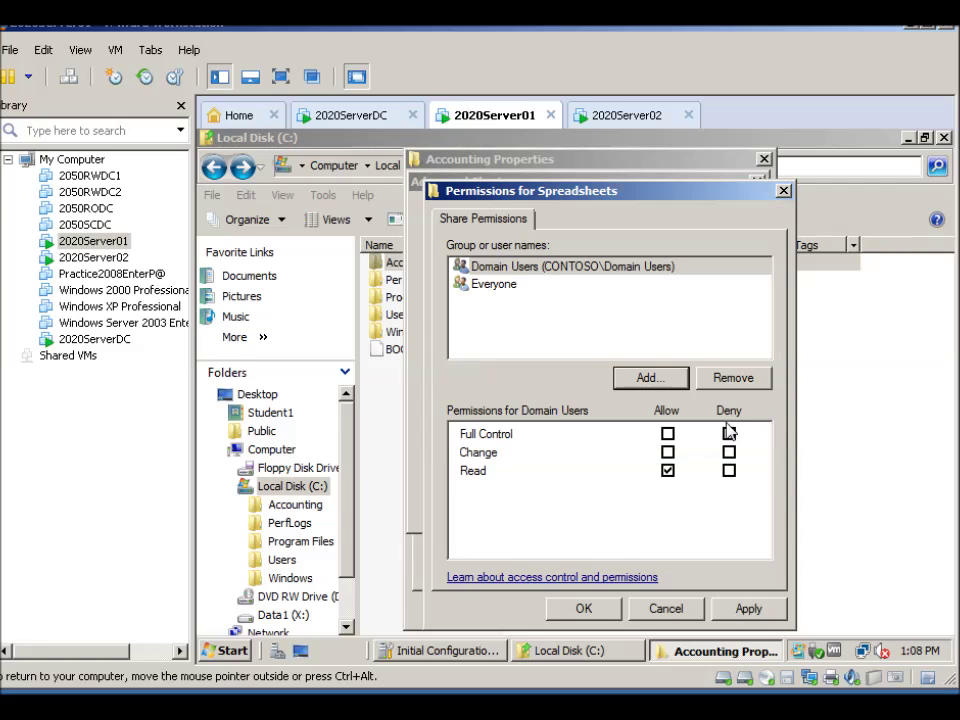
# Add Domain Admins to the Spreadsheets share permissions
pyautogui.click(641, 378)
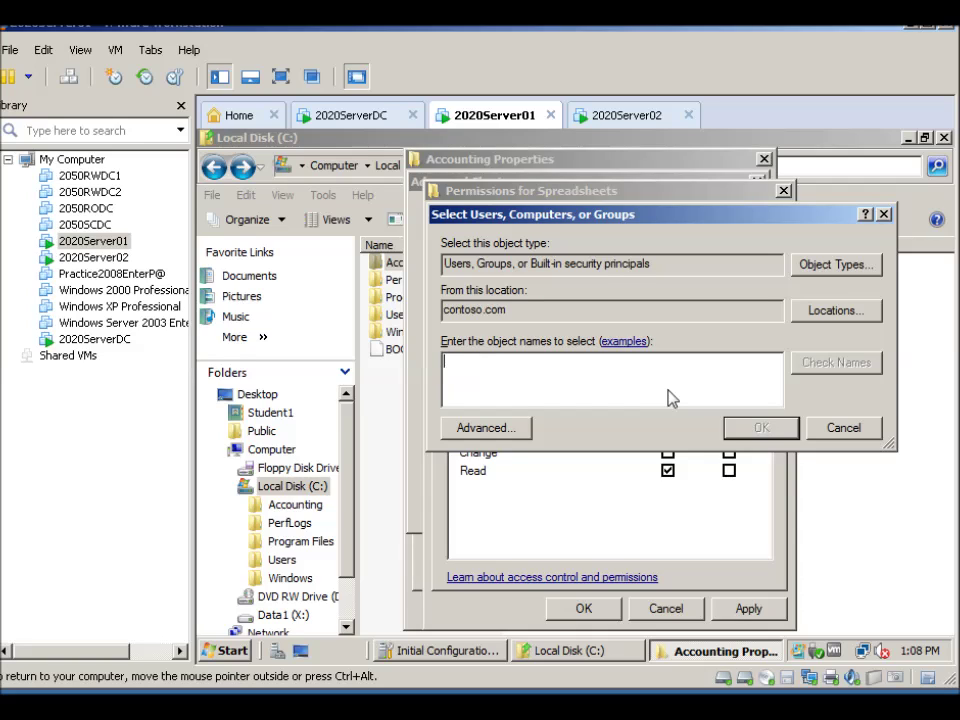
pyautogui.write('domina')
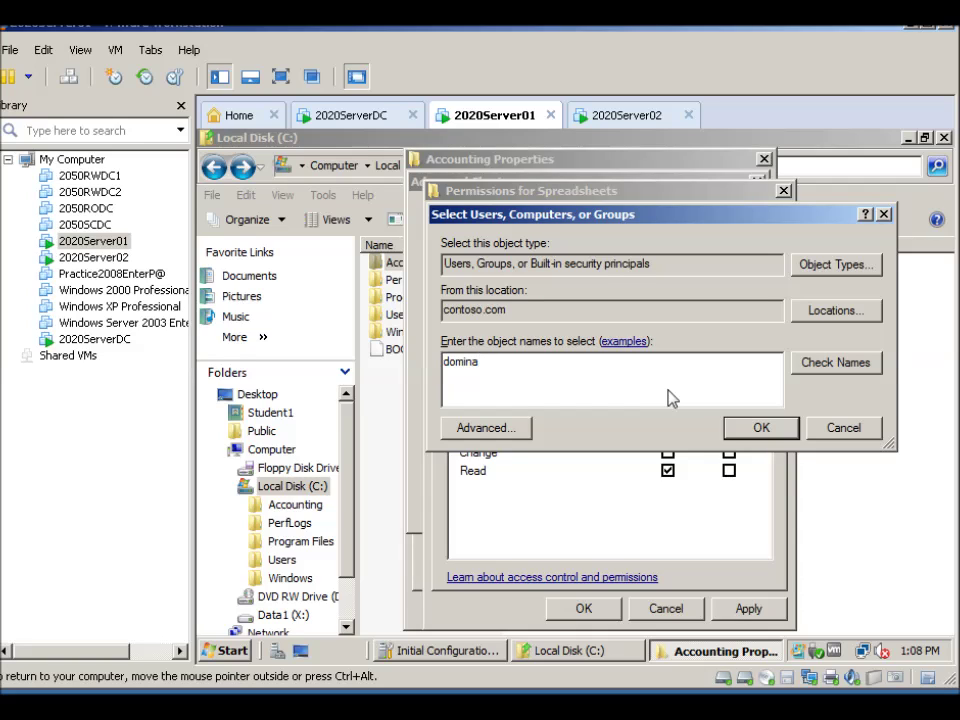
pyautogui.write(' admins')
pyautogui.click(824, 365)
pyautogui.click(746, 427)
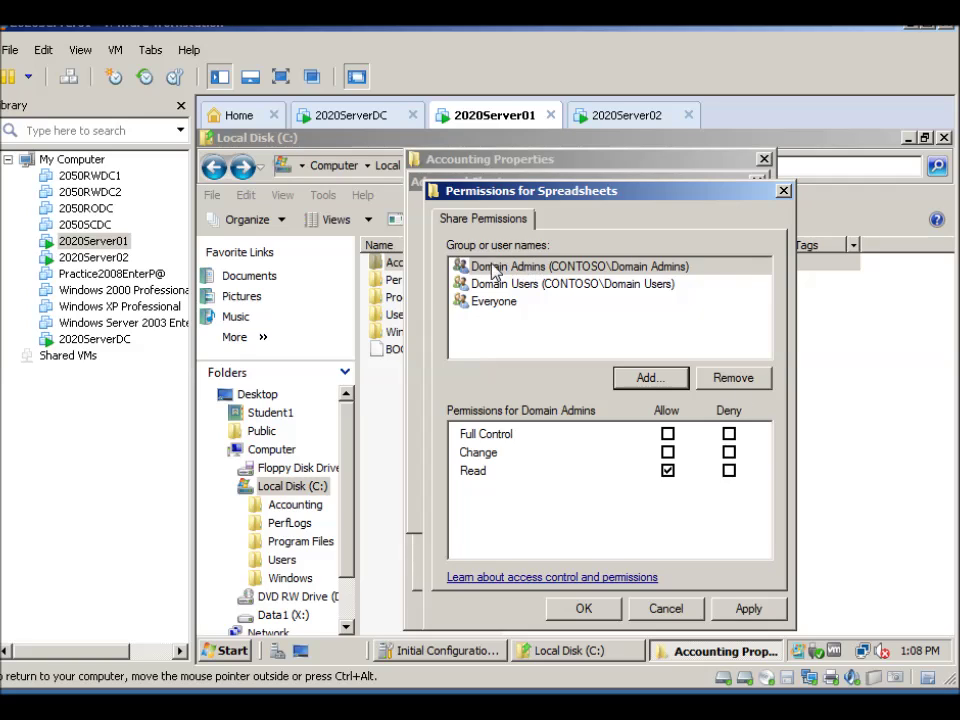
# Allow Full Control for Domain Admins and Domain Users, then apply and confirm
pyautogui.click(487, 266)
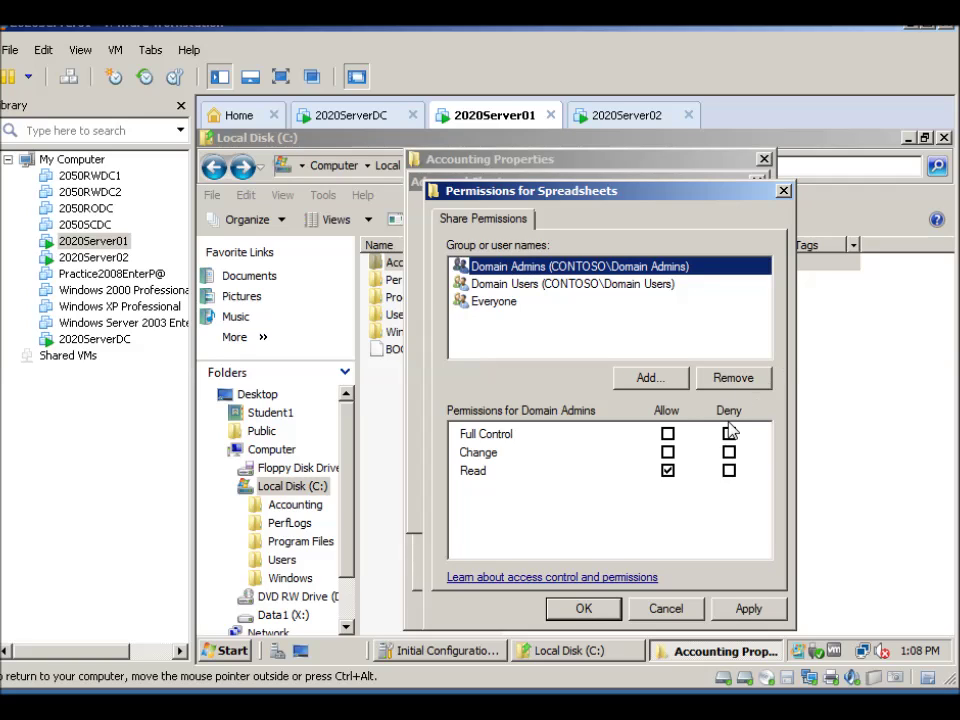
pyautogui.click(667, 434)
pyautogui.click(487, 285)
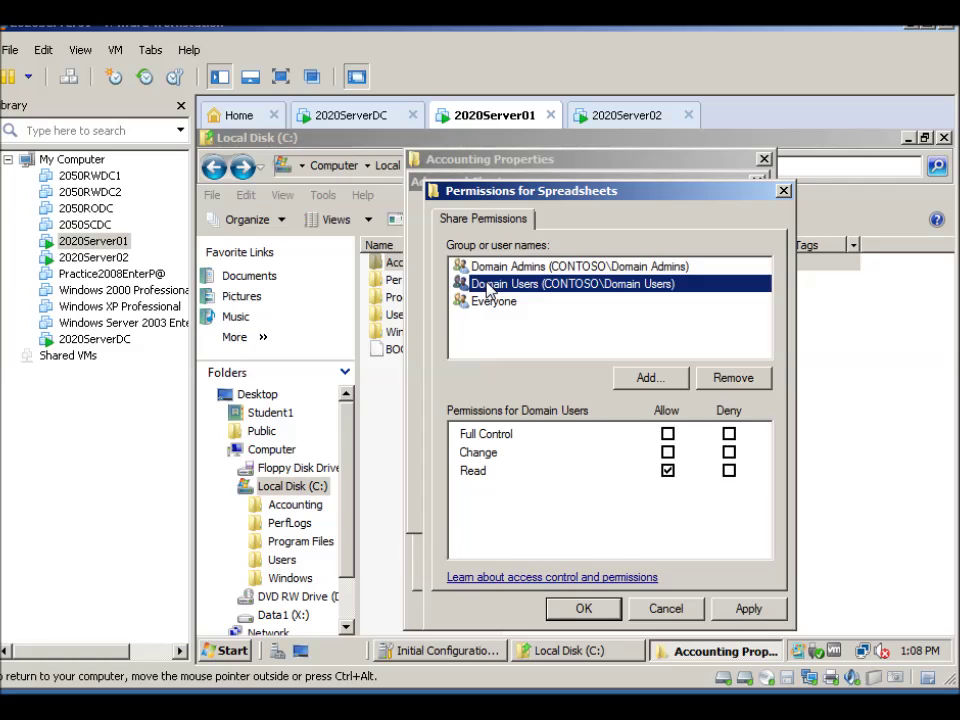
pyautogui.click(667, 434)
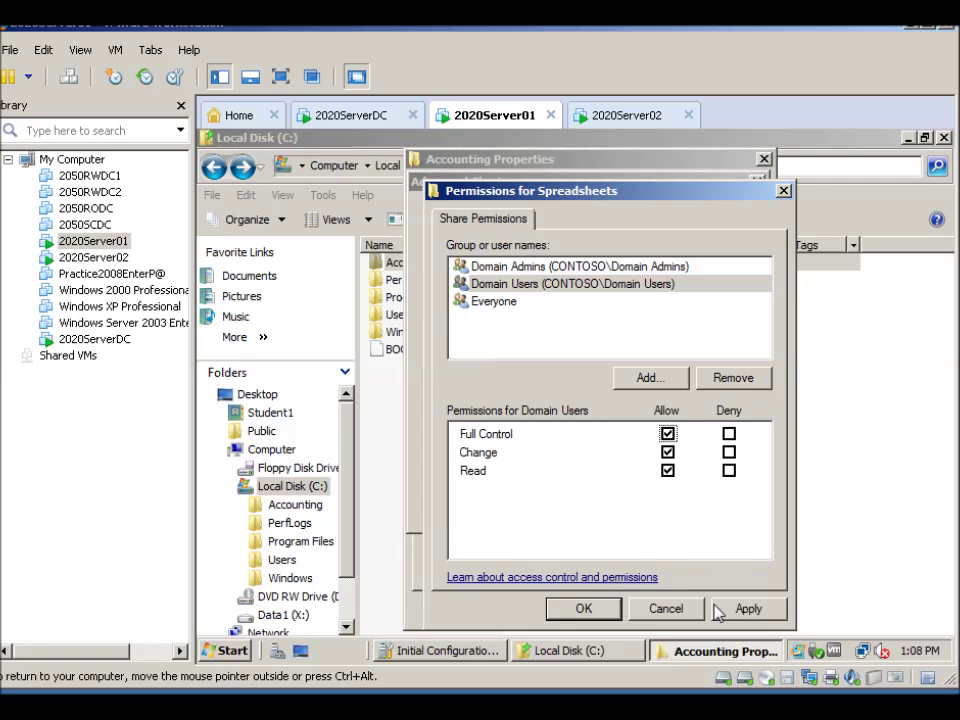
pyautogui.click(745, 609)
pyautogui.click(583, 608)
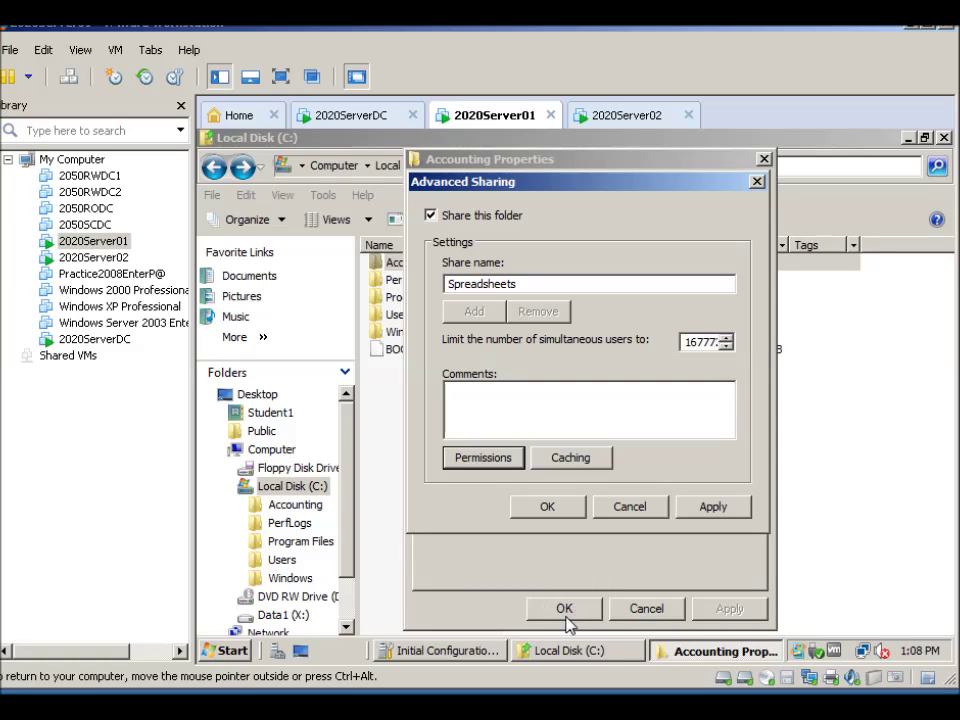
# Close Advanced Sharing, Accounting Properties and the Local Disk (C:) window, then open Start
pyautogui.click(568, 617)
pyautogui.click(547, 508)
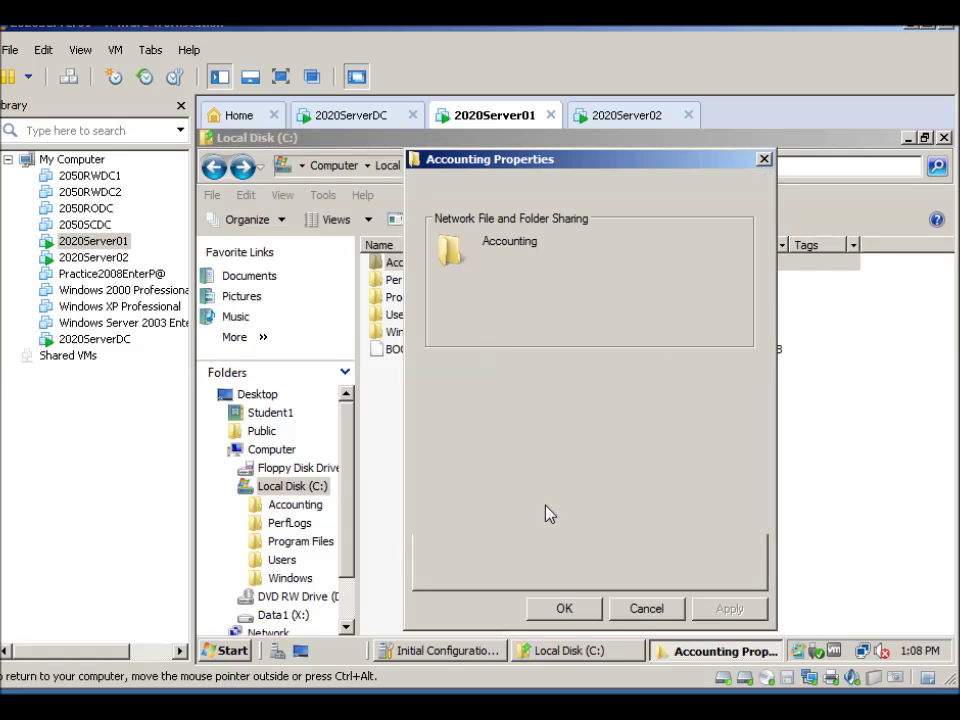
pyautogui.click(563, 608)
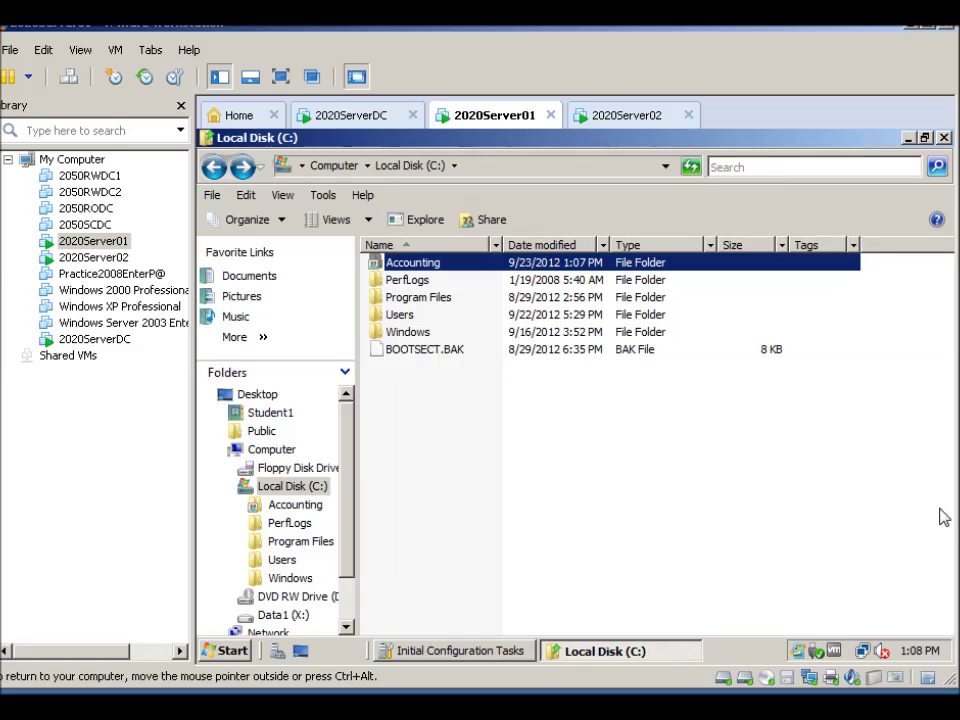
pyautogui.click(944, 137)
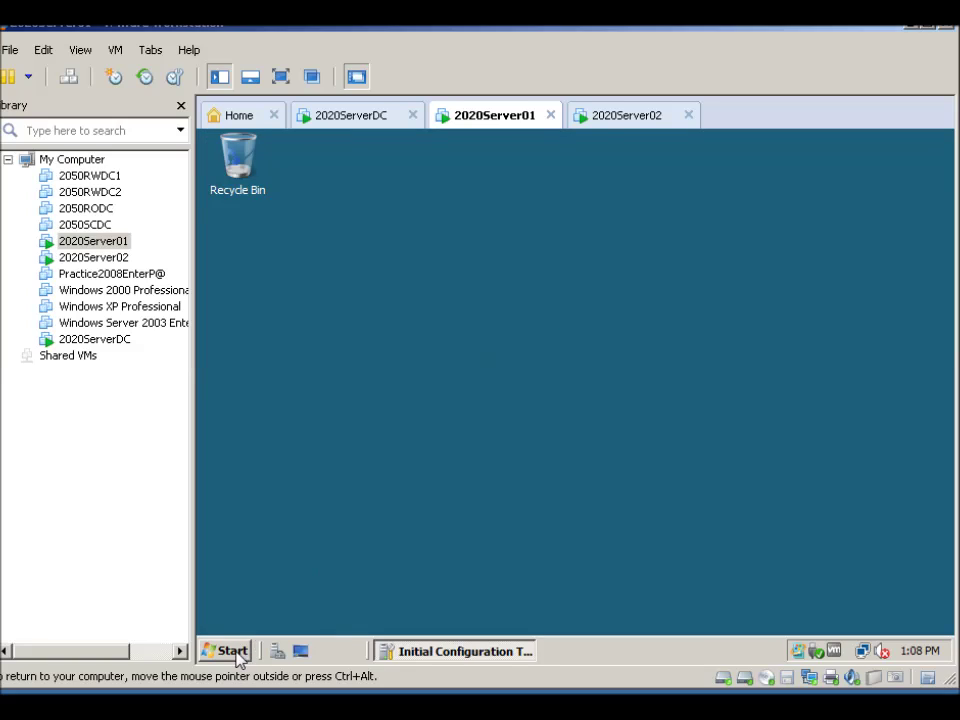
pyautogui.click(232, 652)
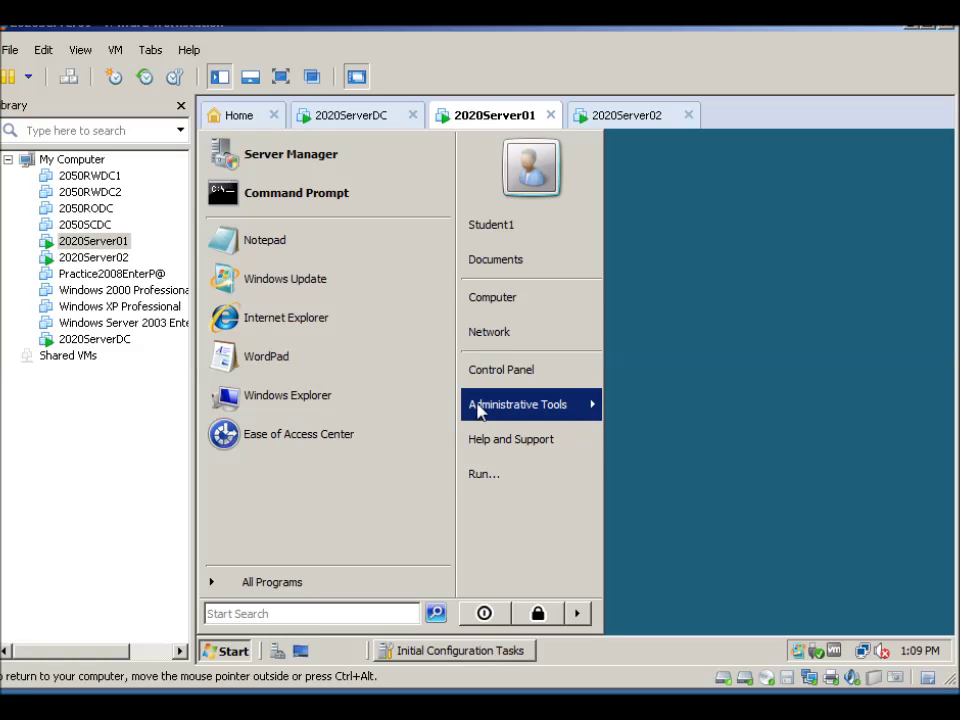
# Launch Active Directory Users and Computers from Administrative Tools, approving the UAC prompt
pyautogui.moveTo(490, 405)
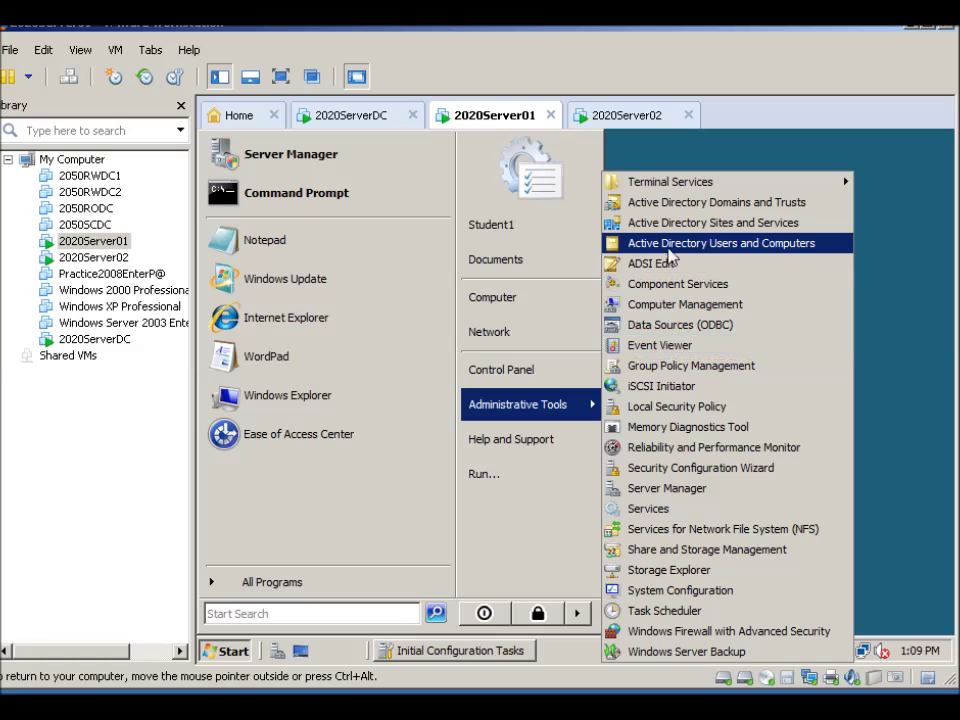
pyautogui.click(633, 245)
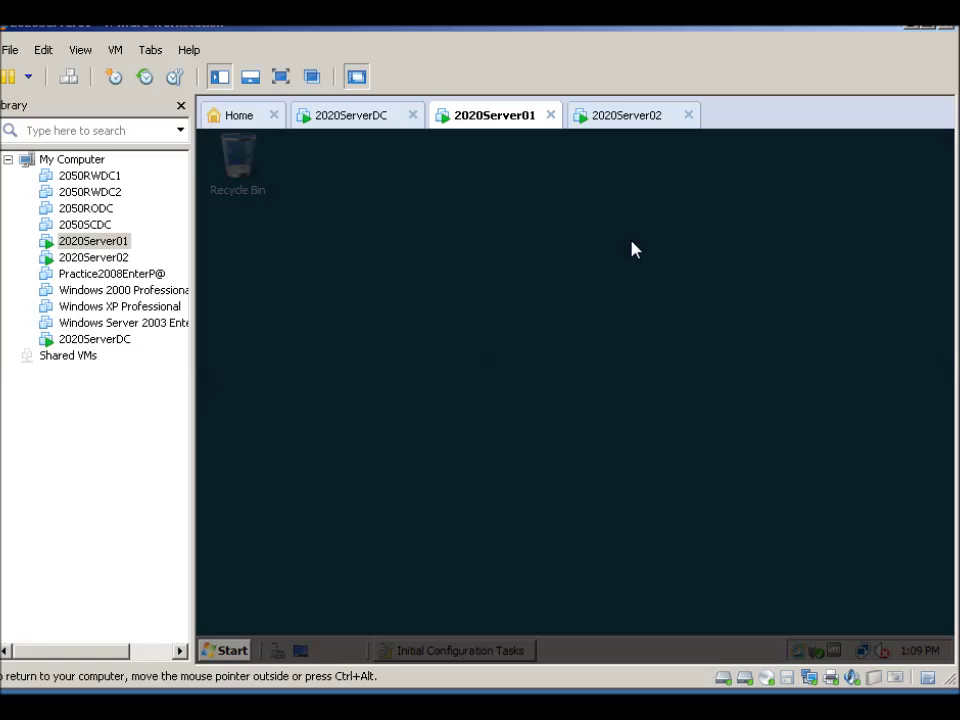
pyautogui.click(484, 416)
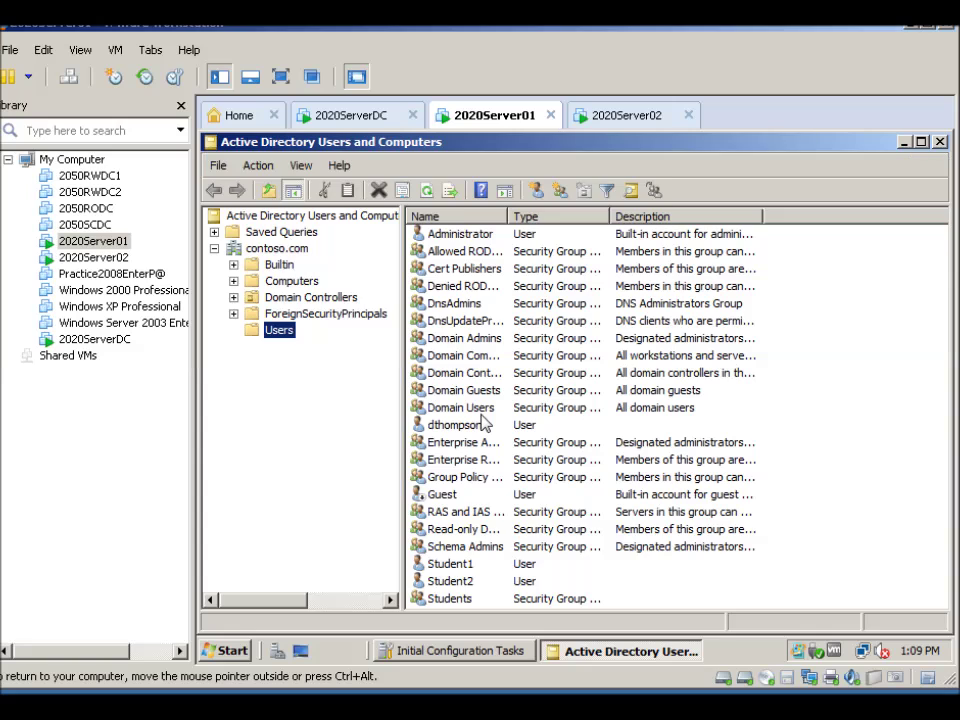
# Start a new user in Users with name user1 and logon name user1
pyautogui.rightClick(271, 340)
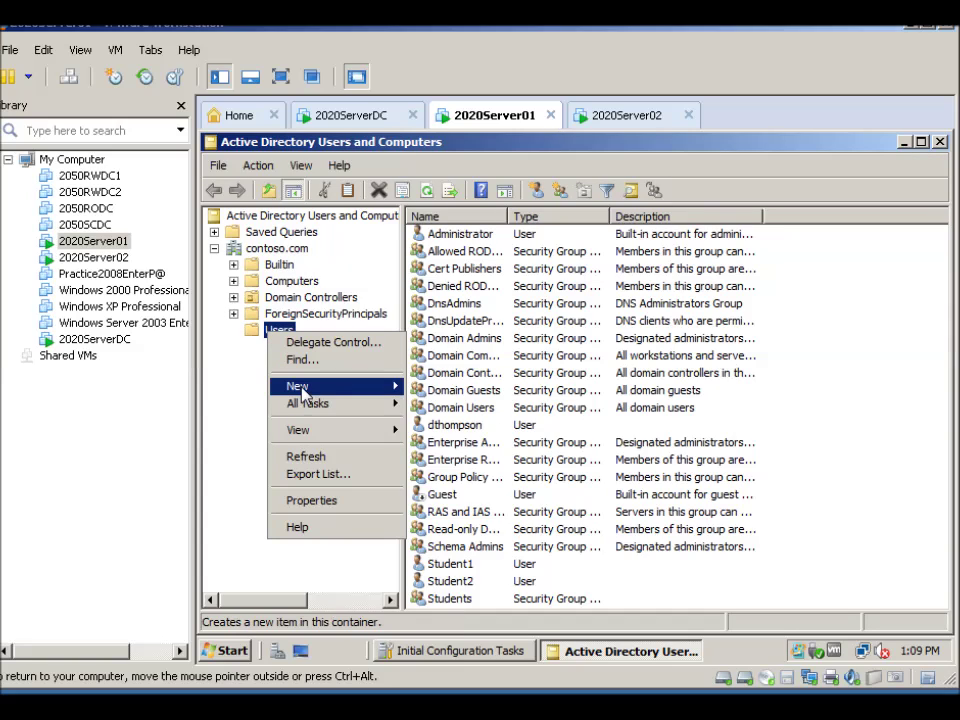
pyautogui.moveTo(298, 387)
pyautogui.click(432, 494)
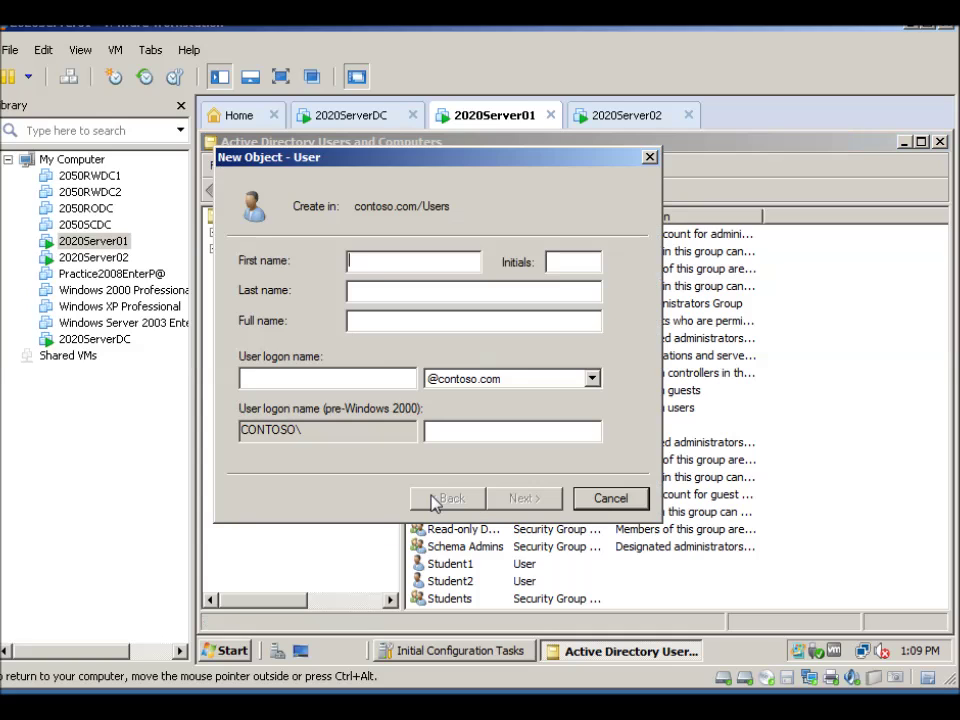
pyautogui.write('user1')
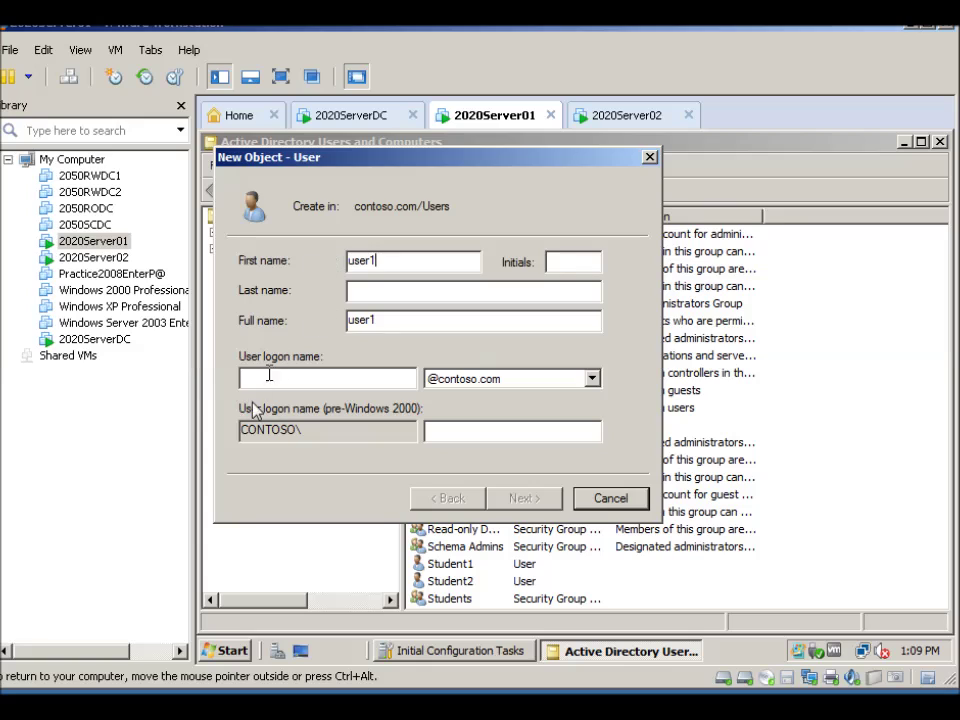
pyautogui.click(396, 388)
pyautogui.write('use')
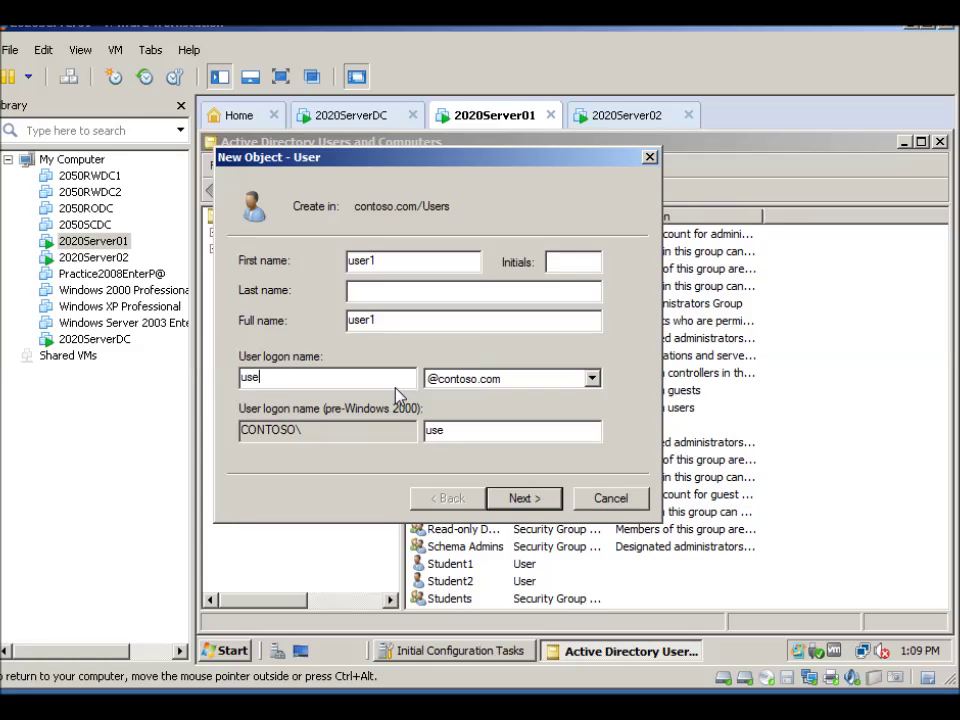
pyautogui.write('r1')
# Set and confirm the account password, untick forced change at next logon, and finish
pyautogui.click(524, 498)
pyautogui.click(245, 328)
pyautogui.click(412, 270)
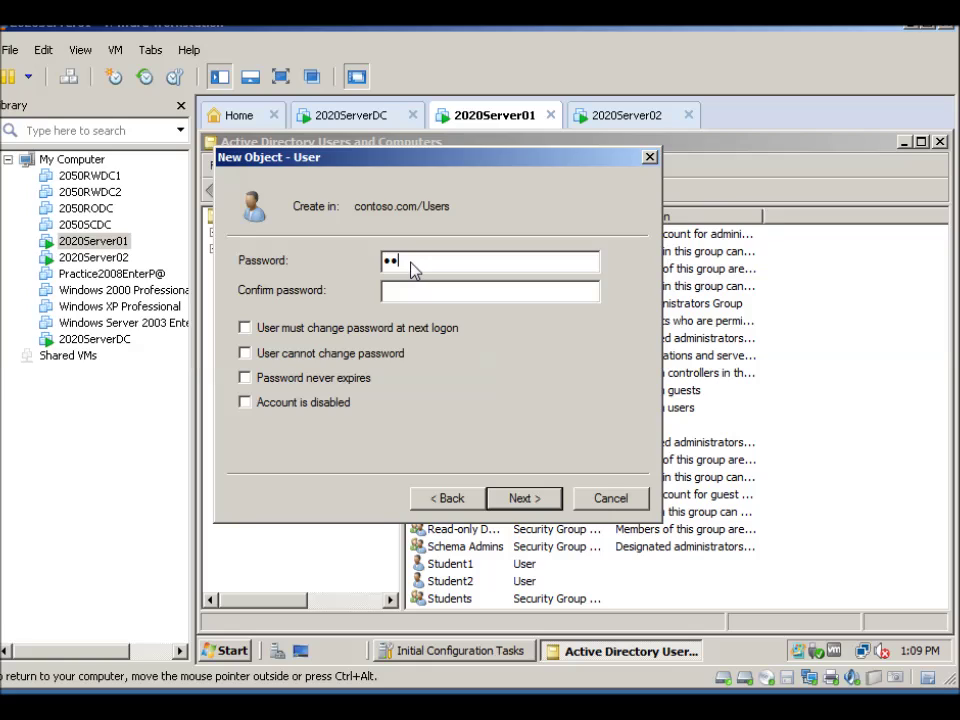
pyautogui.write('Password1')
pyautogui.press('Tab')
pyautogui.write('Password1')
pyautogui.click(522, 498)
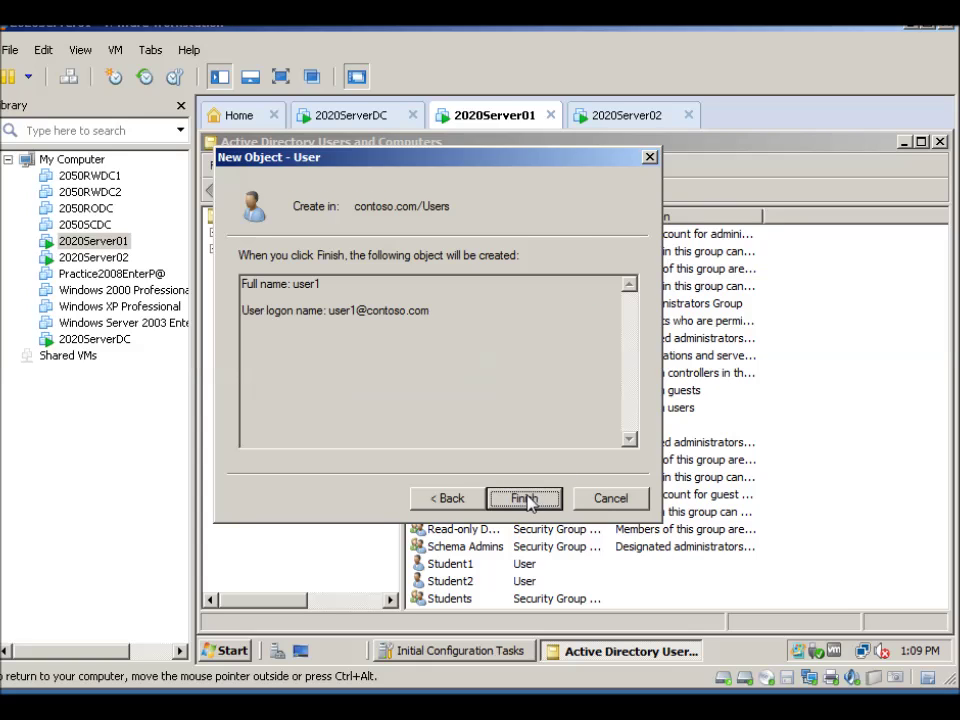
pyautogui.click(527, 500)
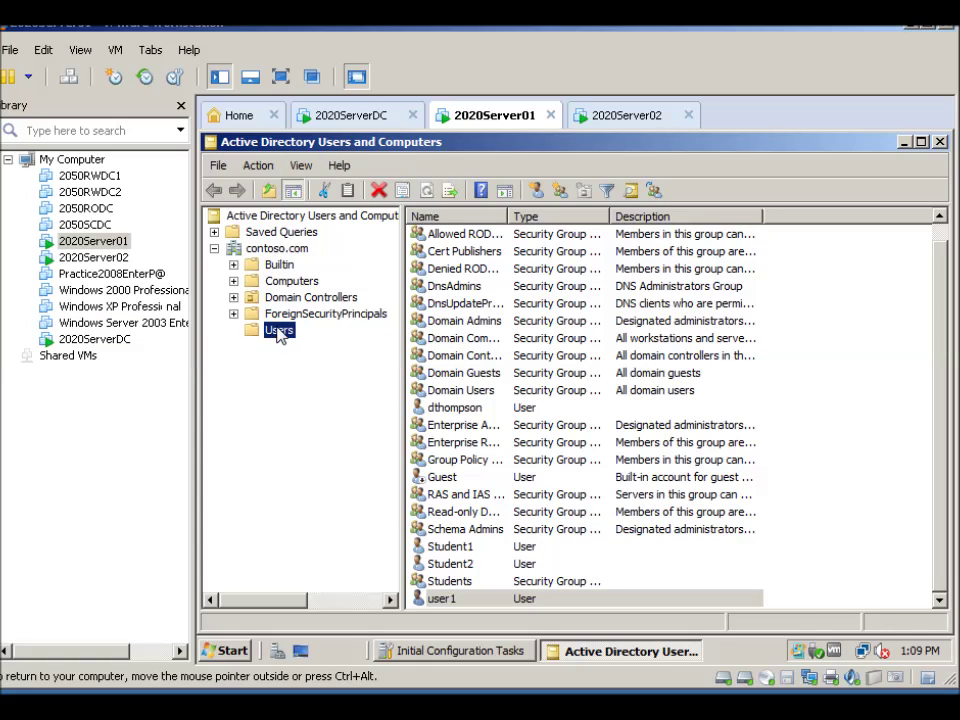
# Add a new group named group1 to Users, keeping Global scope and Security type
pyautogui.rightClick(280, 336)
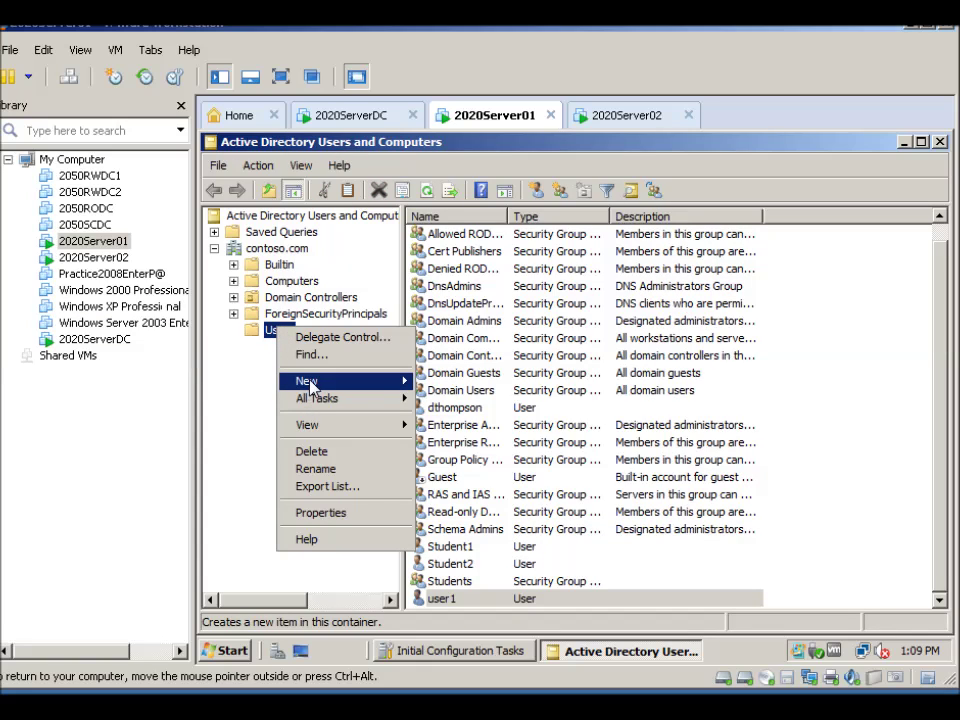
pyautogui.moveTo(338, 381)
pyautogui.click(445, 415)
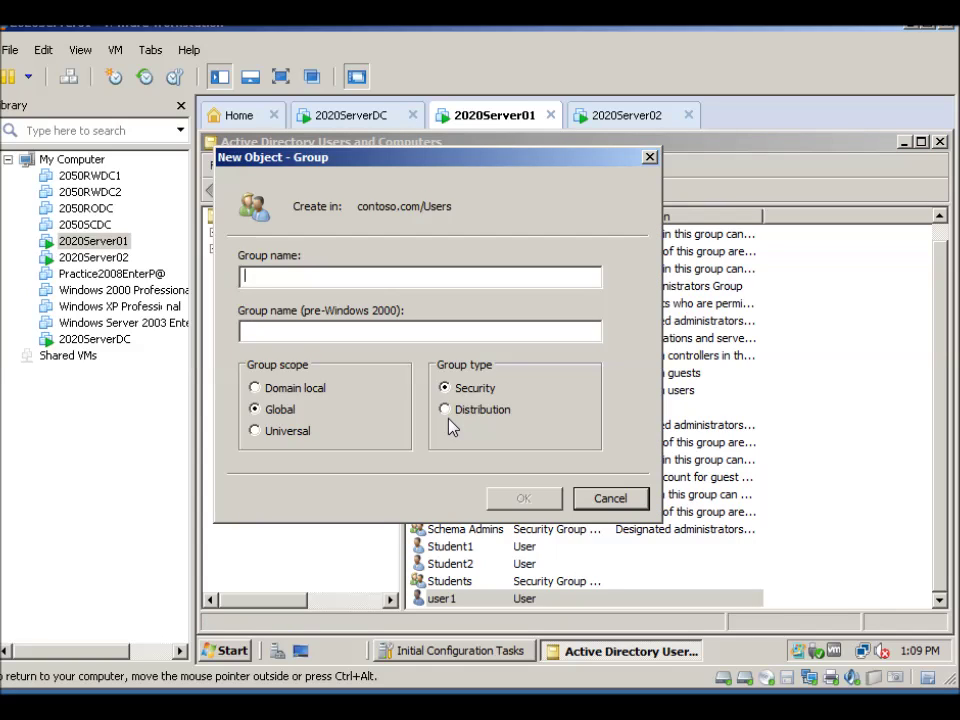
pyautogui.write('group1')
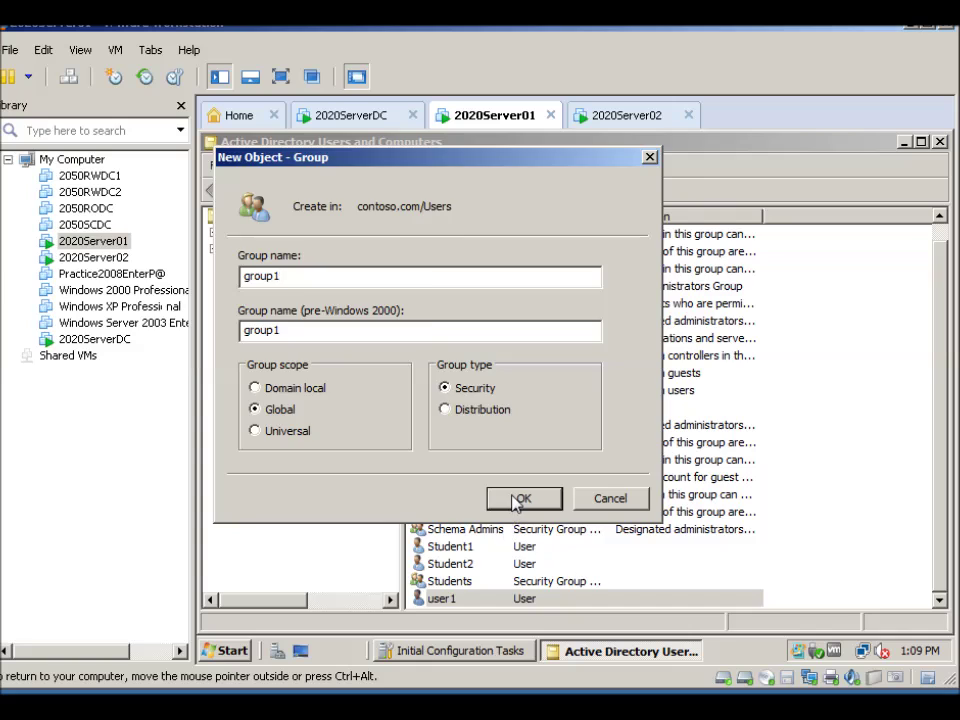
pyautogui.click(521, 498)
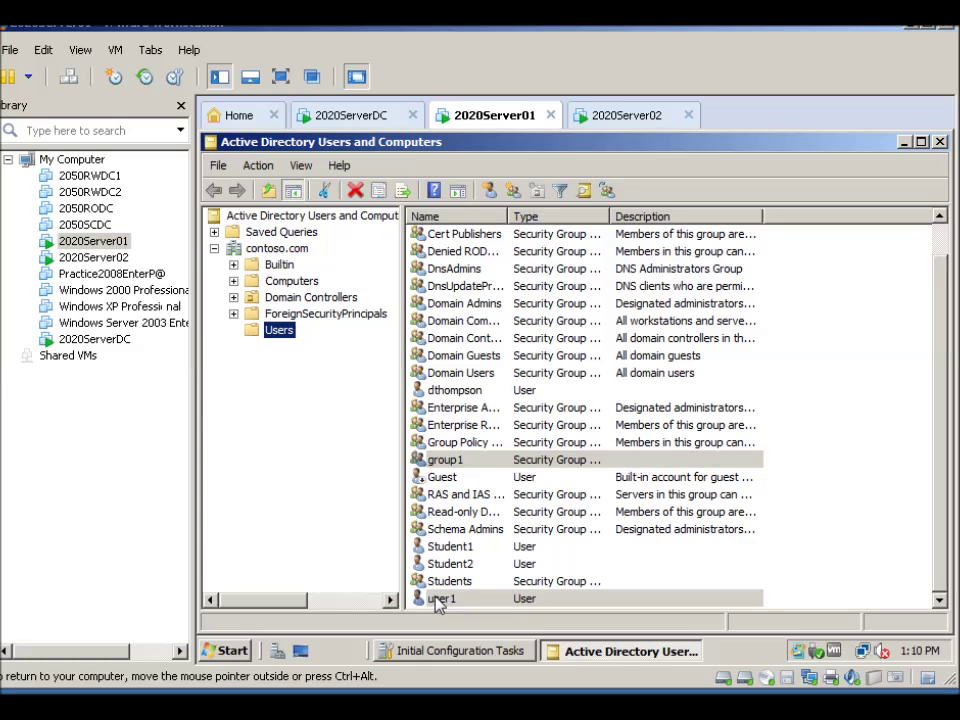
# Add group1 to user1's Member Of list and close user1's properties with OK
pyautogui.doubleClick(434, 601)
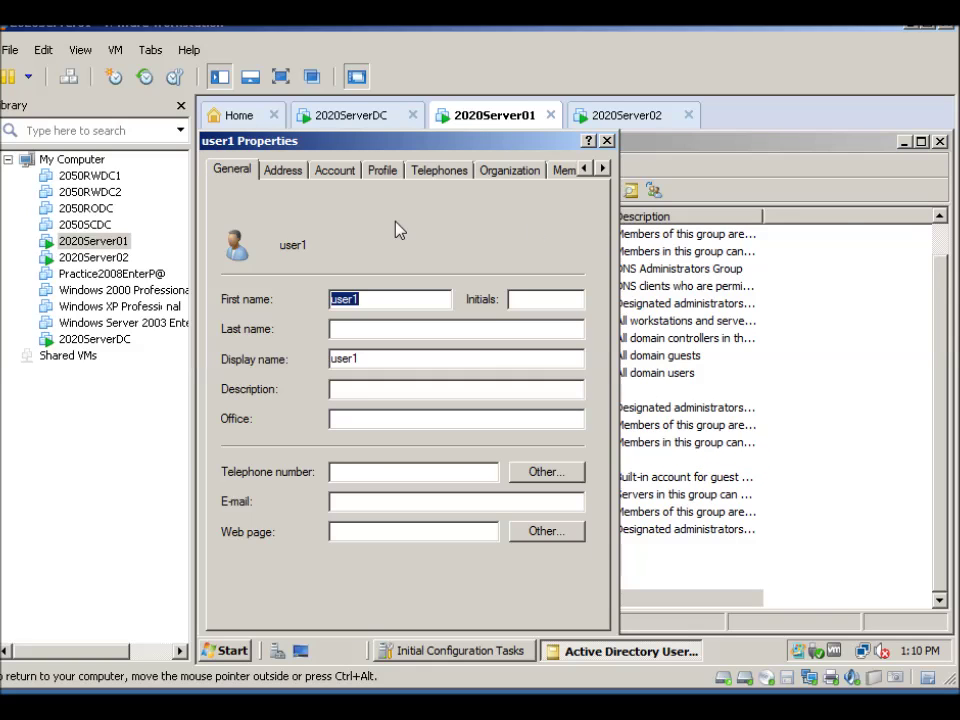
pyautogui.click(603, 170)
pyautogui.click(603, 170)
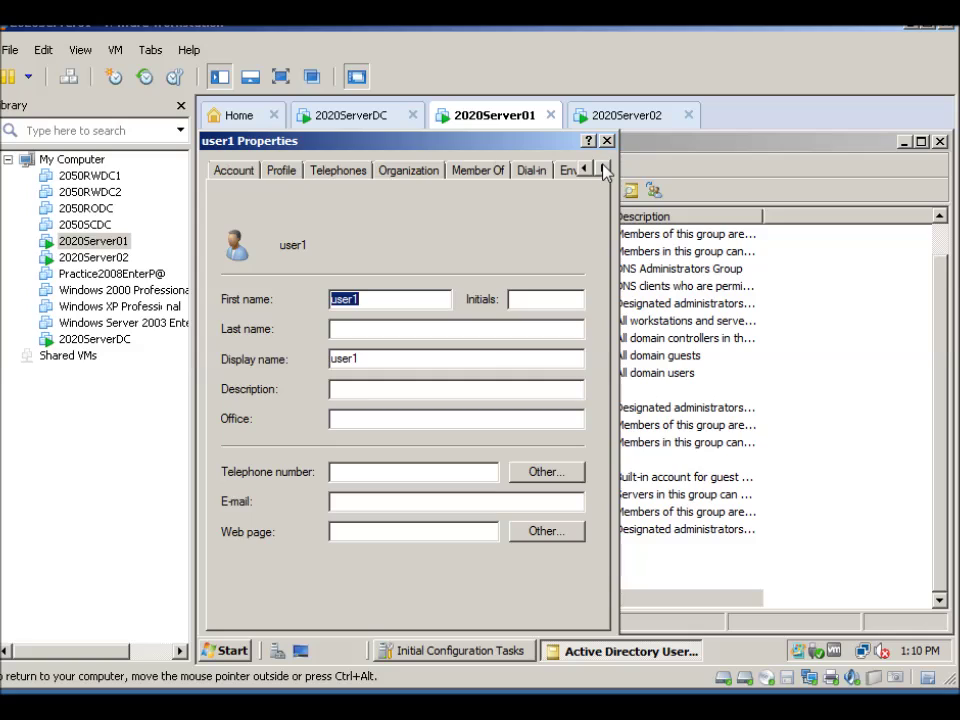
pyautogui.click(491, 174)
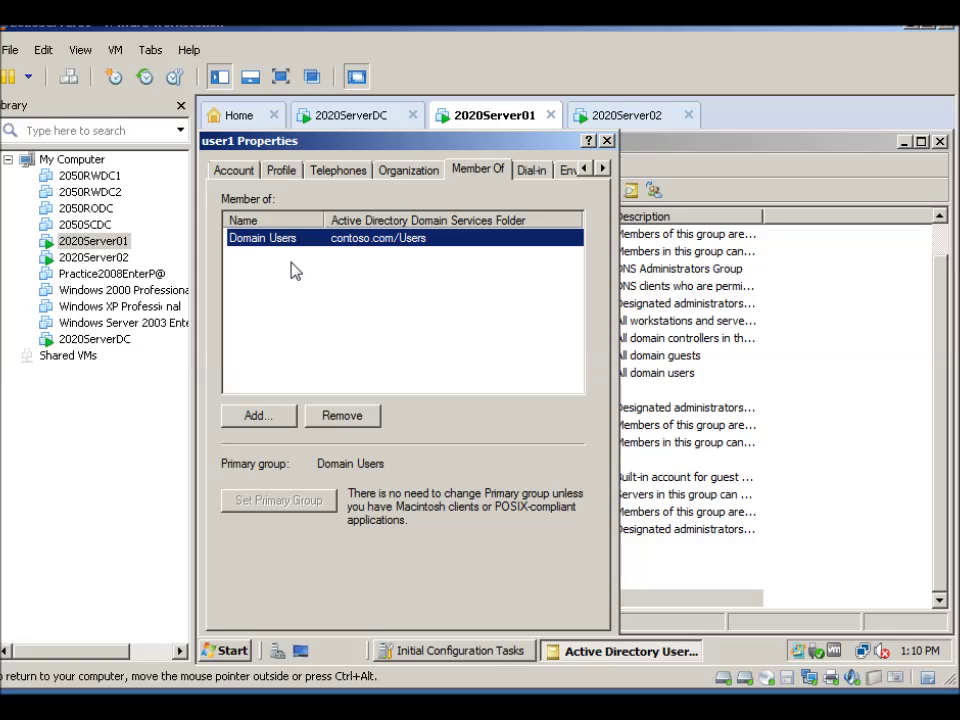
pyautogui.click(257, 418)
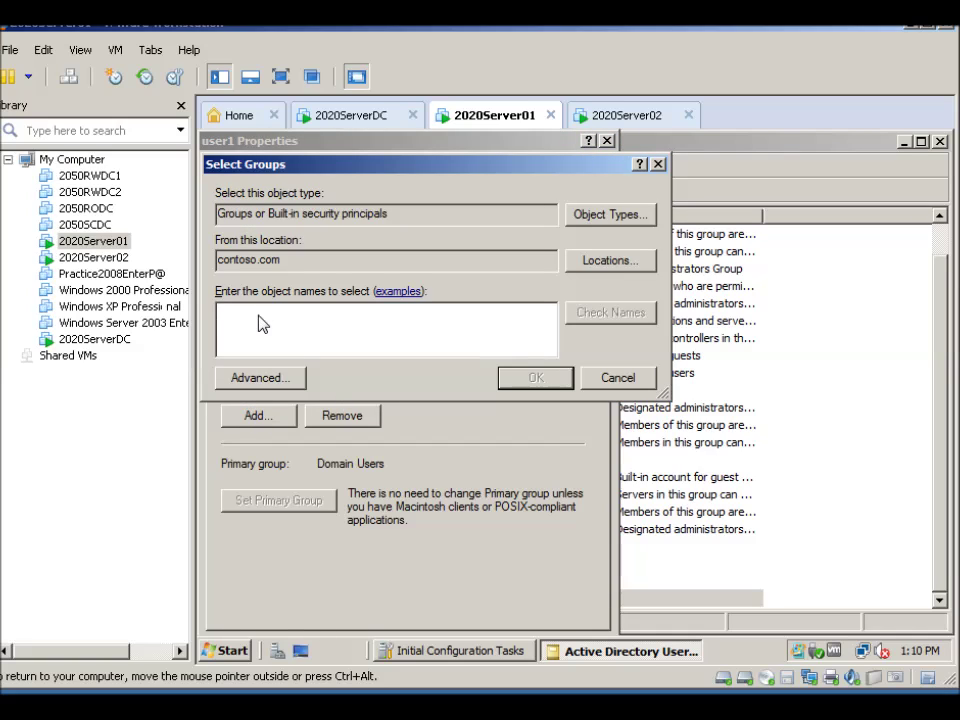
pyautogui.write('group1')
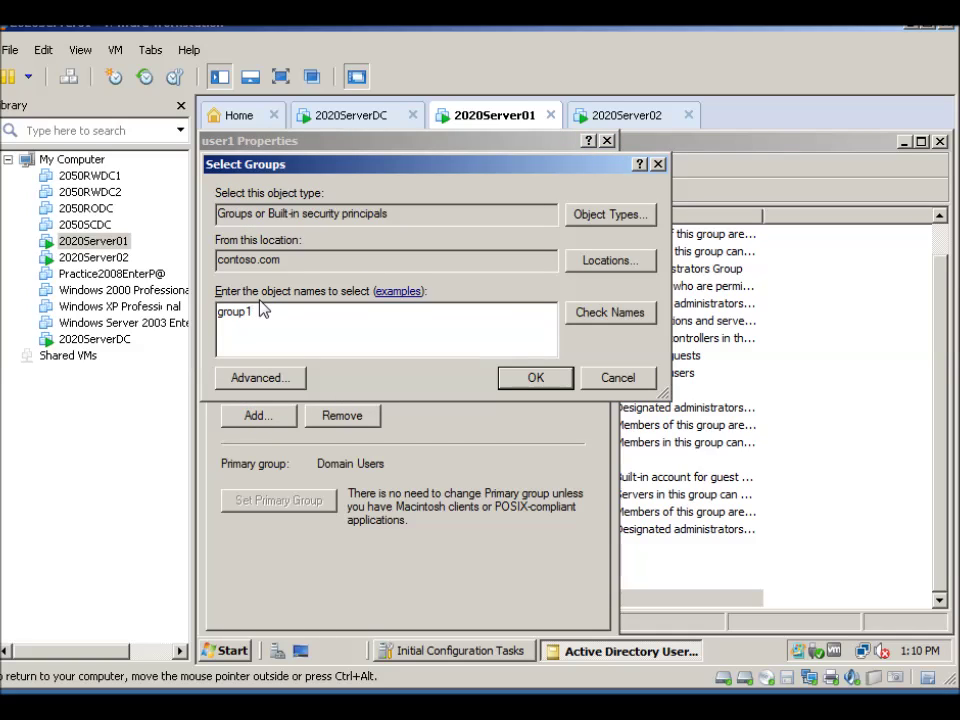
pyautogui.click(594, 314)
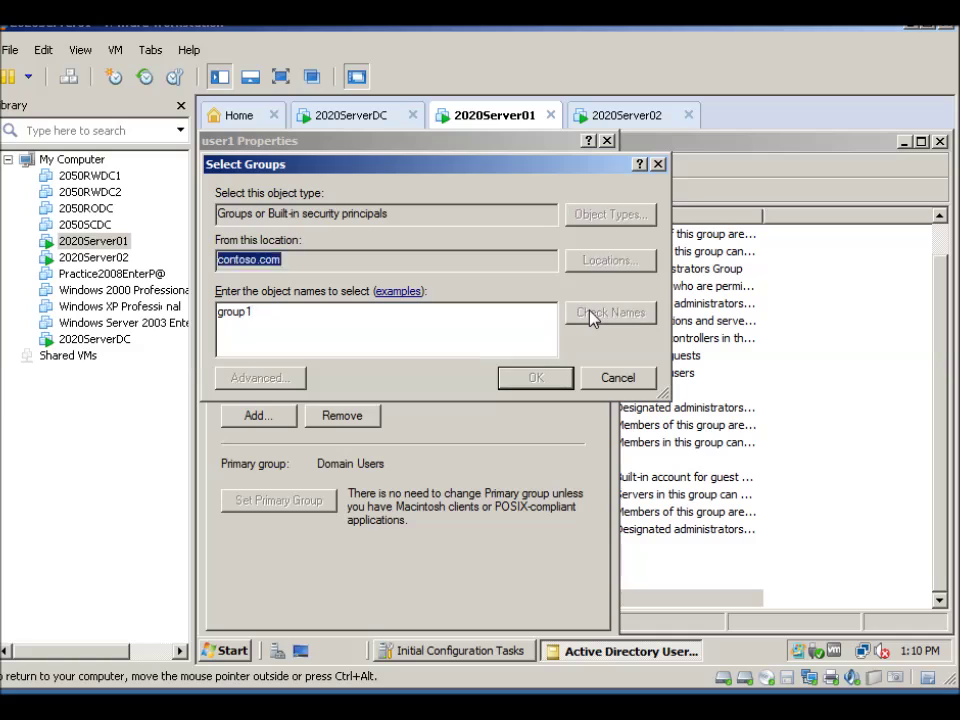
pyautogui.click(533, 379)
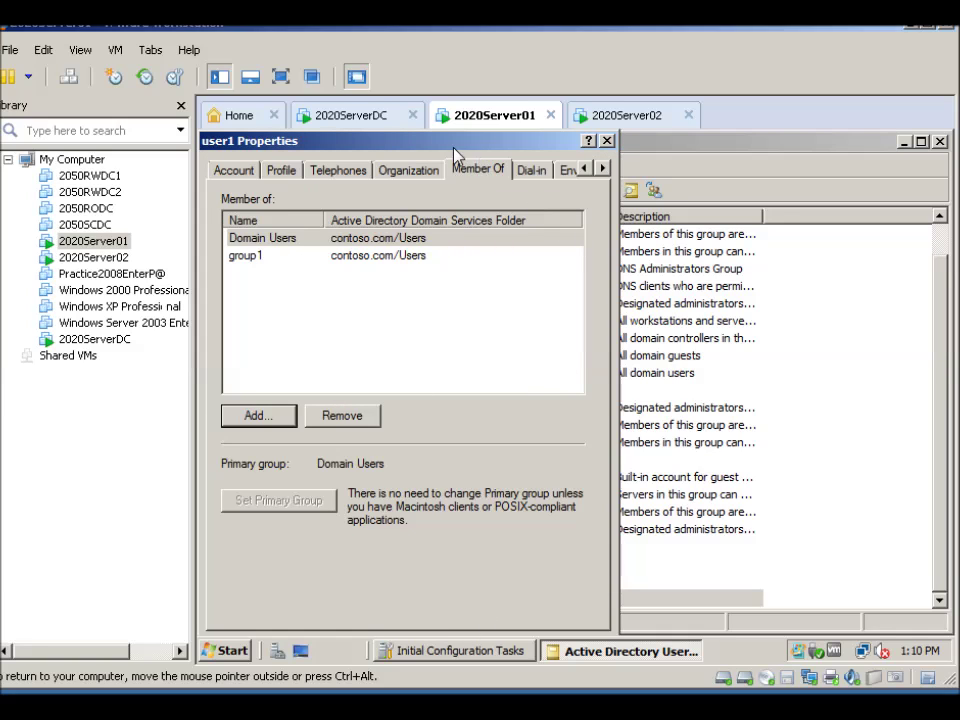
pyautogui.moveTo(455, 155); pyautogui.dragTo(493, 143)
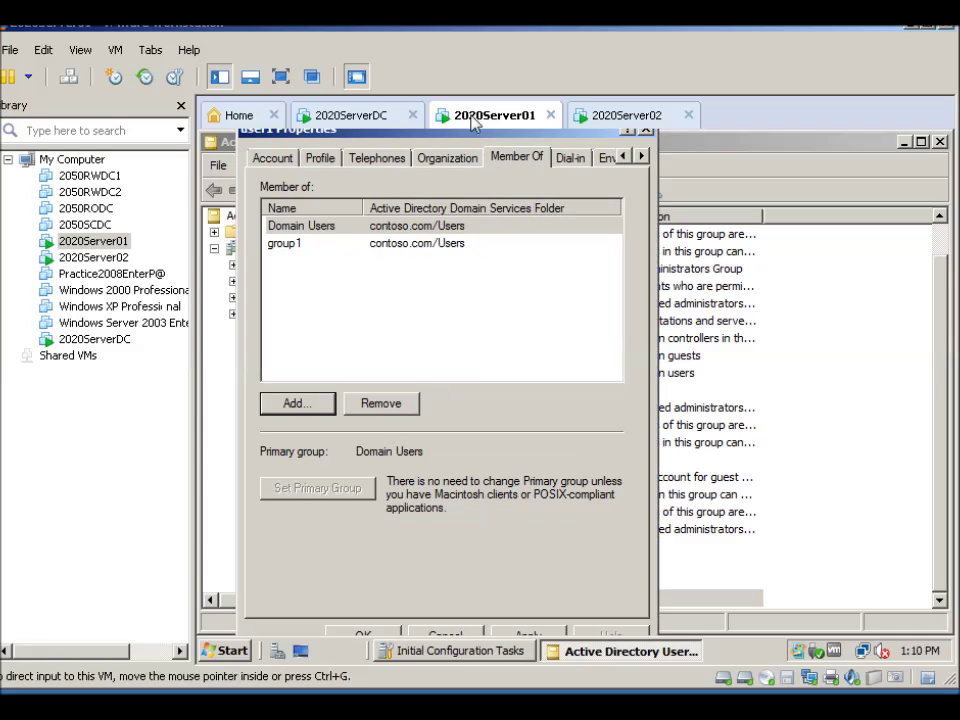
pyautogui.click(365, 638)
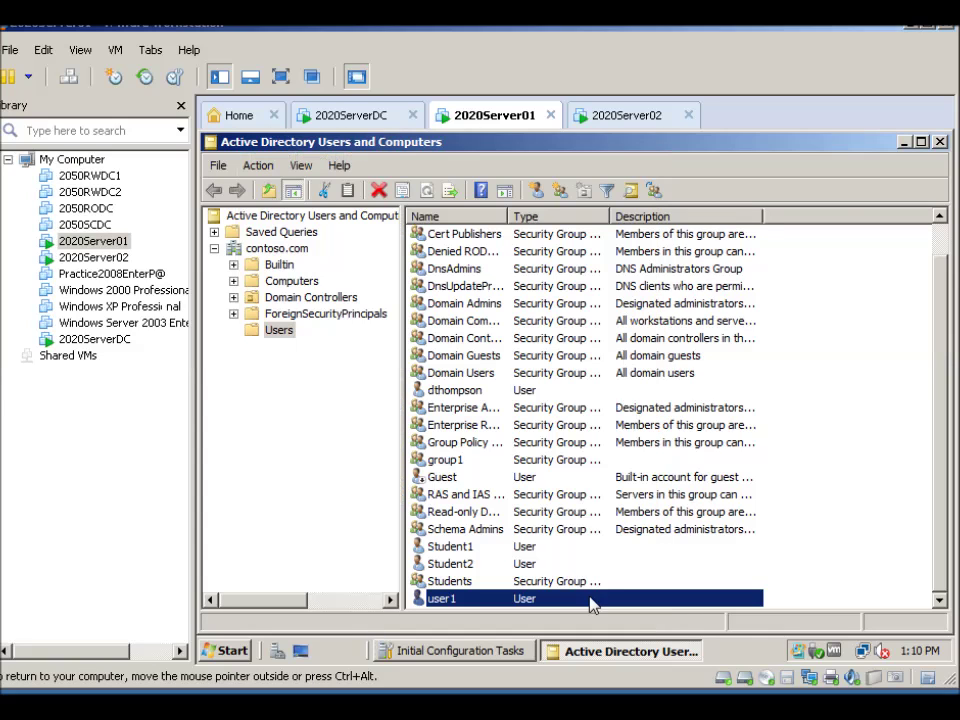
# Close Active Directory Users and Computers, then send Ctrl+Alt+Del to 2020Server02
pyautogui.click(941, 143)
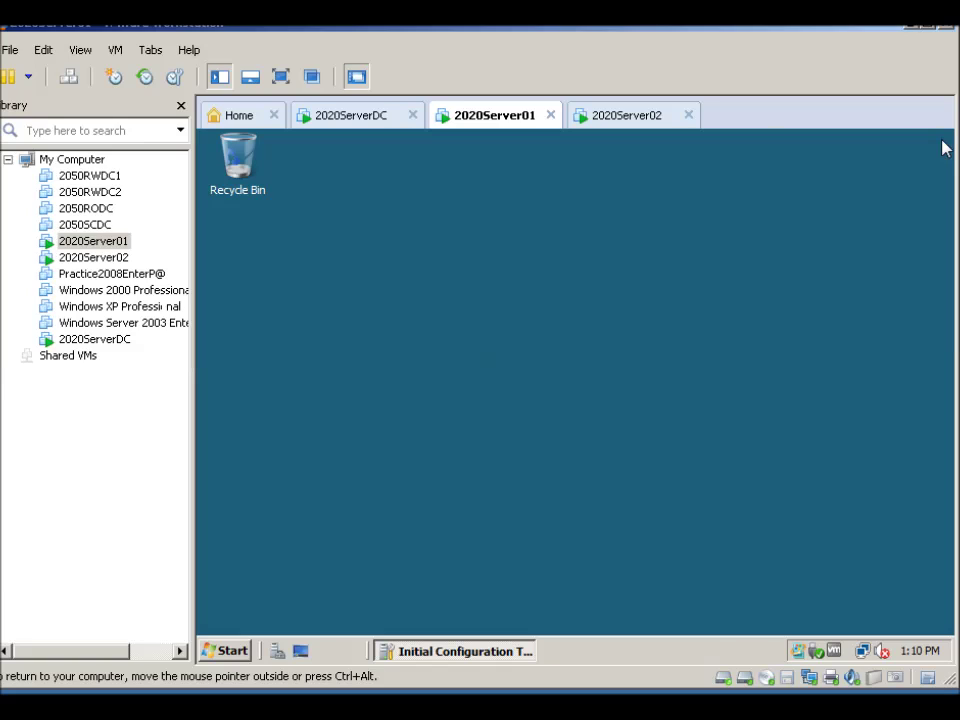
pyautogui.click(636, 119)
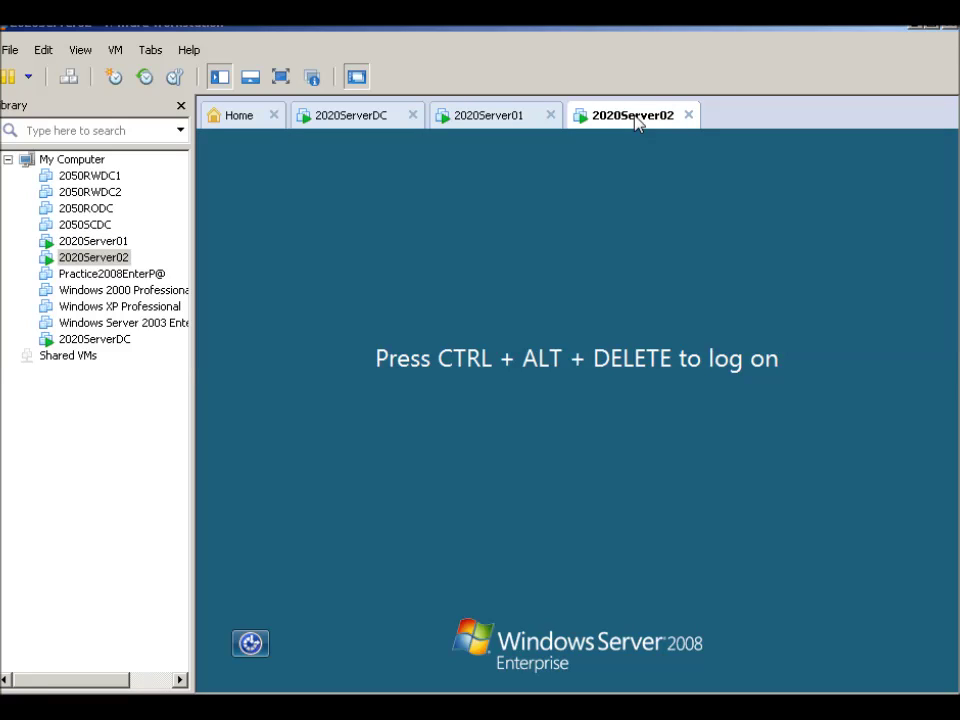
pyautogui.click(116, 50)
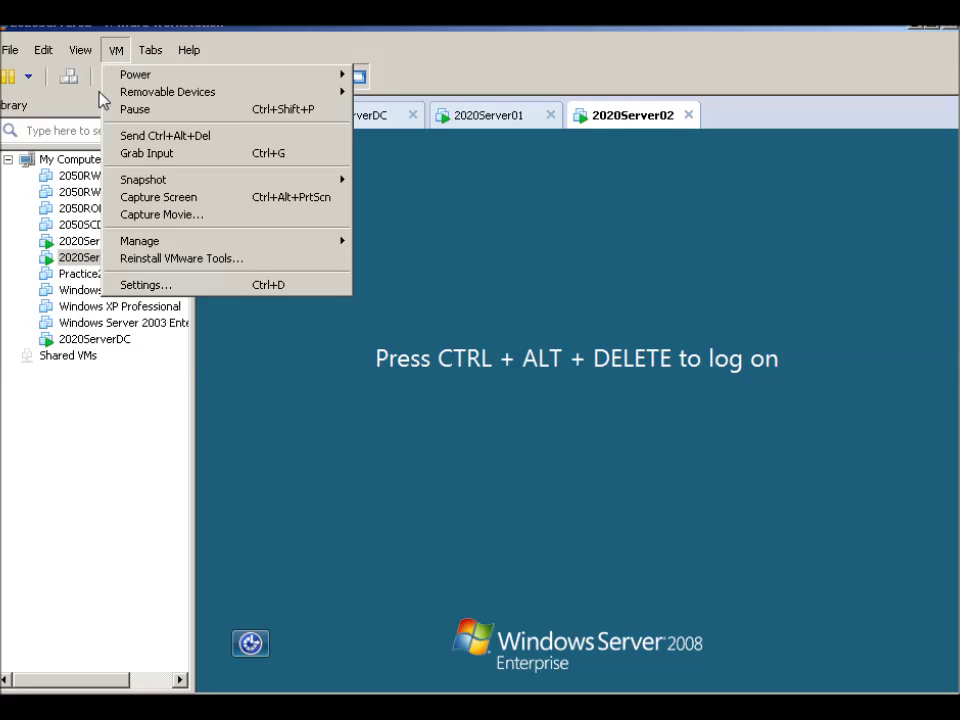
pyautogui.click(145, 136)
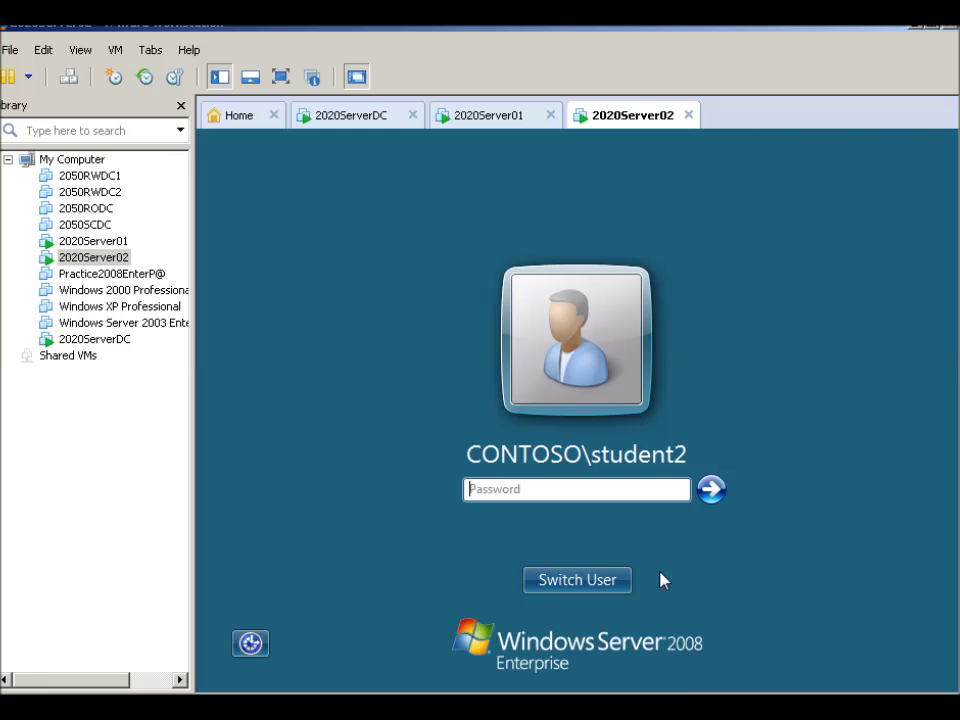
# Log on to 2020Server02 as CONTOSO user1 via Other User, entering the account password
pyautogui.click(569, 580)
pyautogui.click(669, 437)
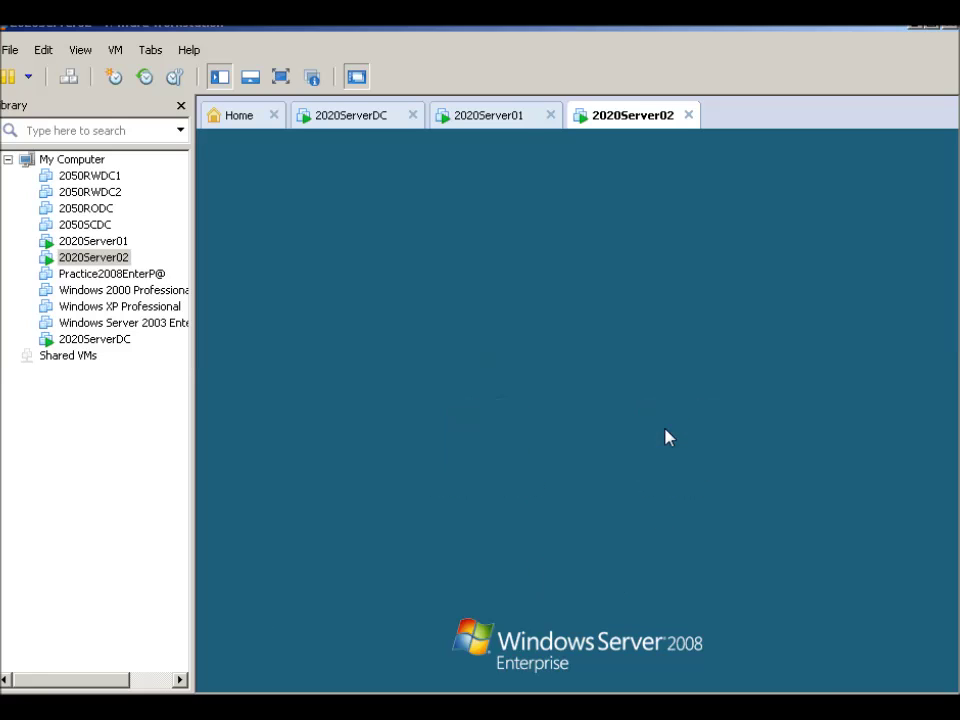
pyautogui.write('user1')
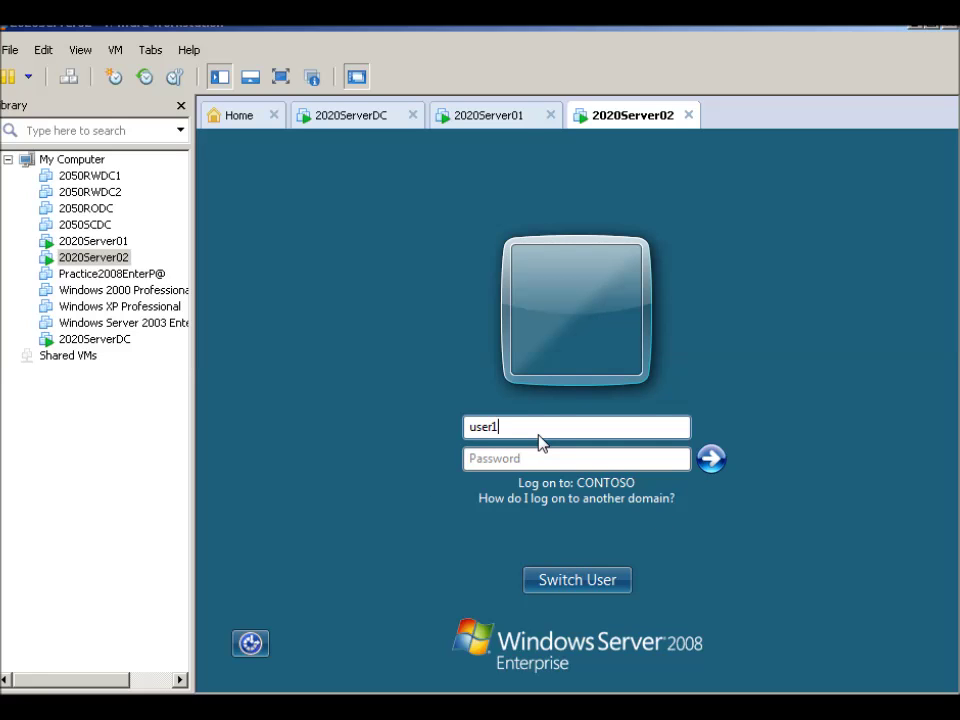
pyautogui.press('Tab')
pyautogui.write('P')
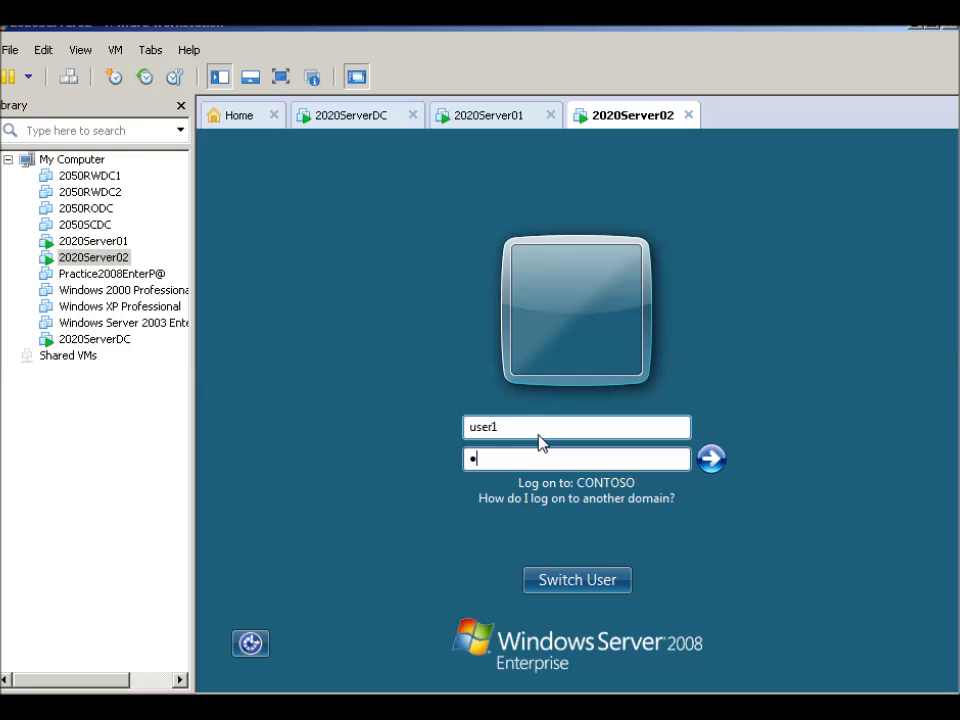
pyautogui.write('a$$')
pyautogui.click(711, 459)
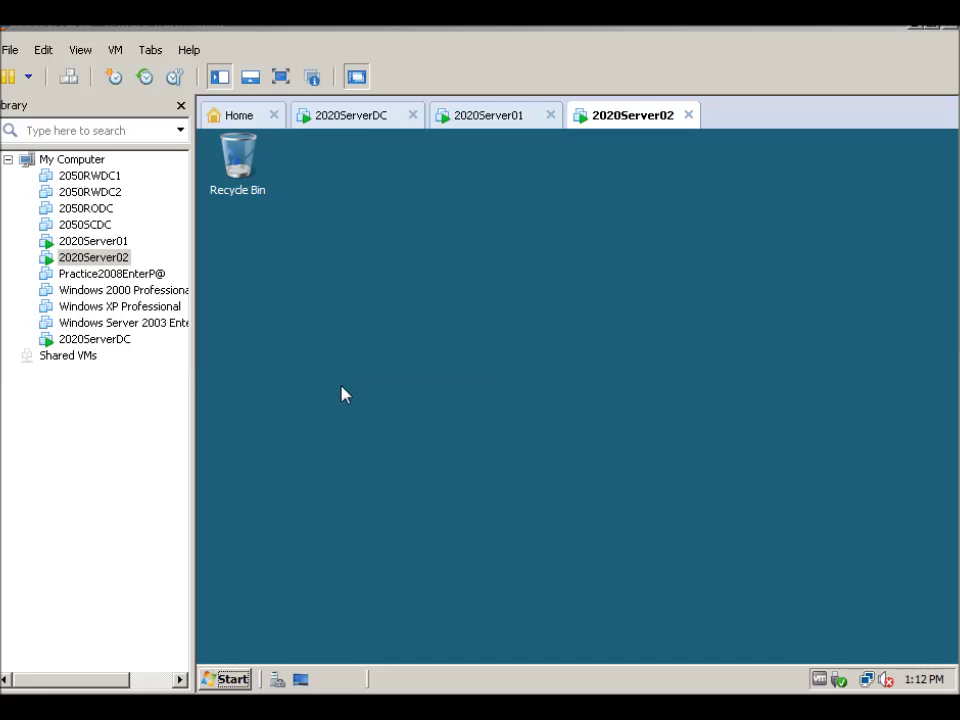
# Launch Windows Explorer from Accessories on 2020Server02 and display the Network location
pyautogui.click(230, 680)
pyautogui.click(231, 610)
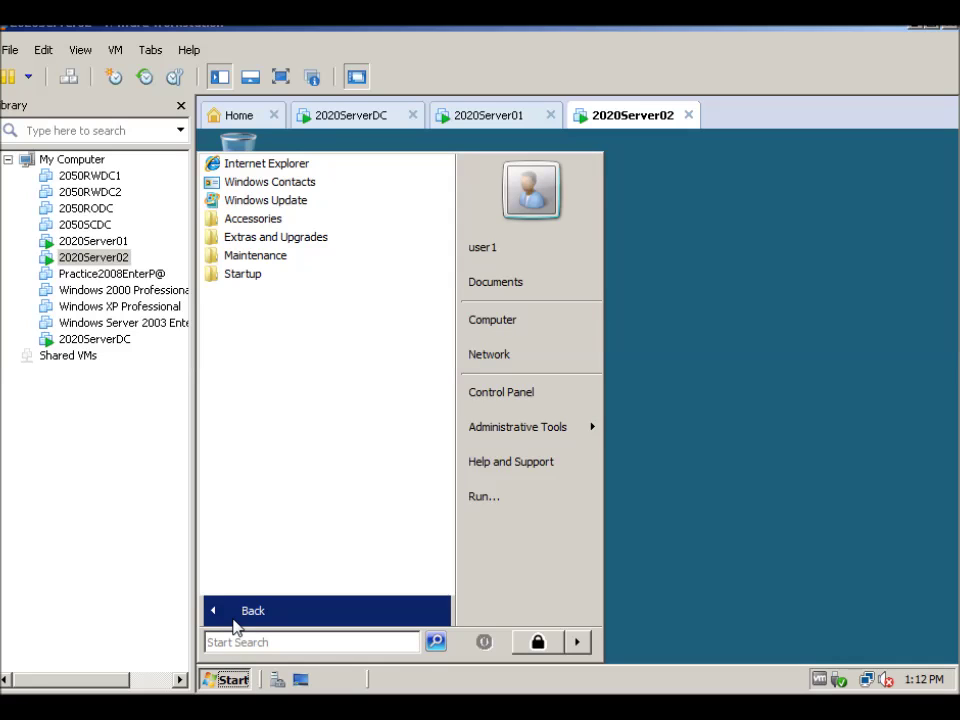
pyautogui.click(250, 222)
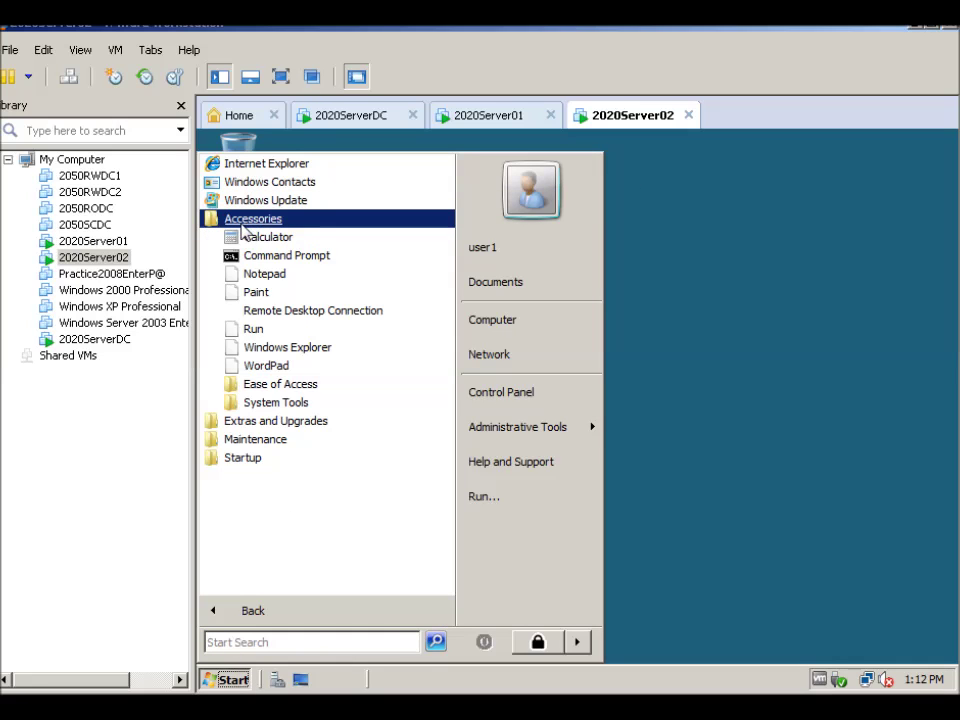
pyautogui.click(272, 357)
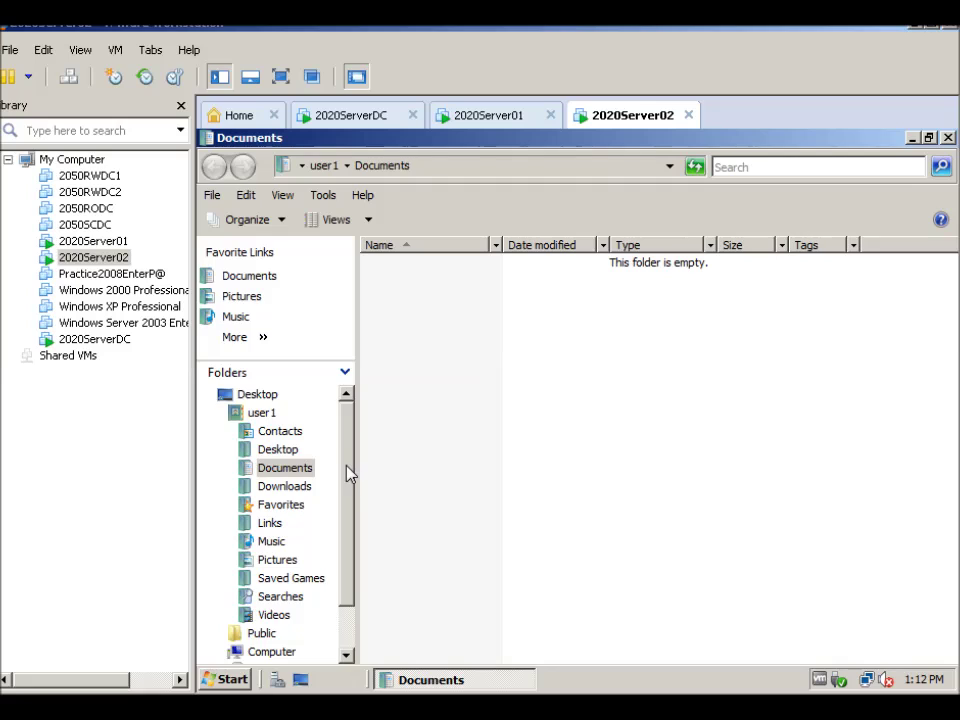
pyautogui.scroll(-1, 349, 475)
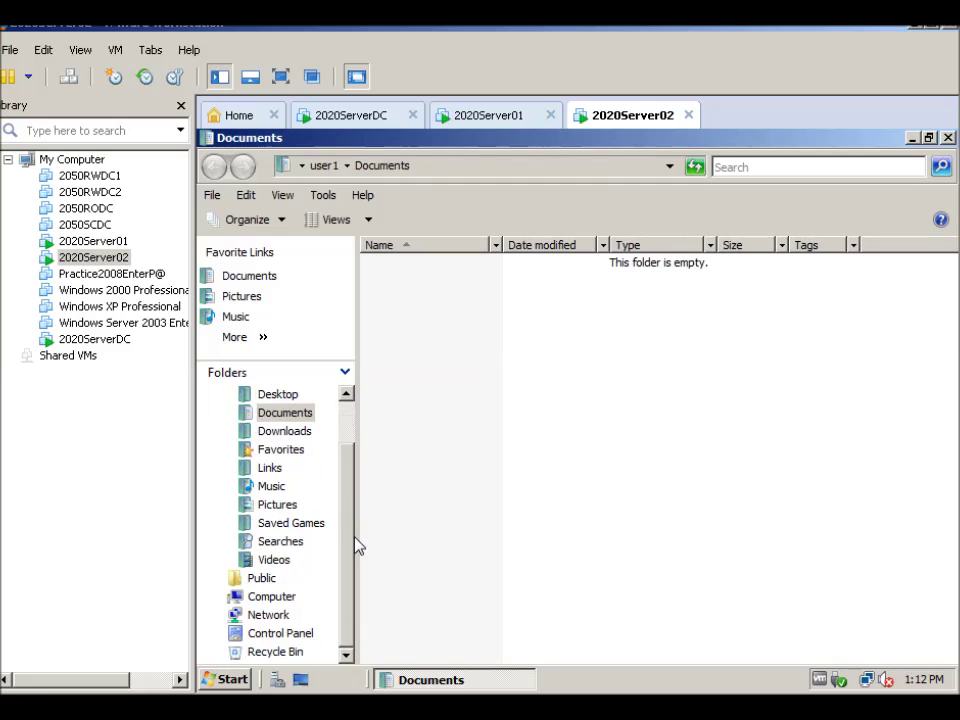
pyautogui.click(266, 615)
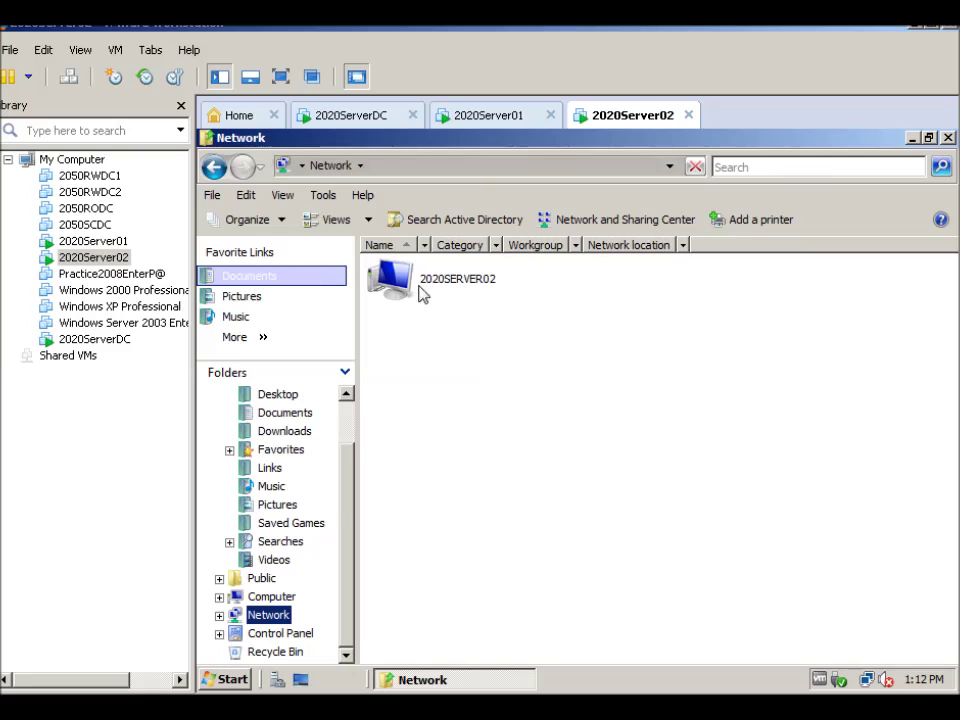
pyautogui.click(230, 684)
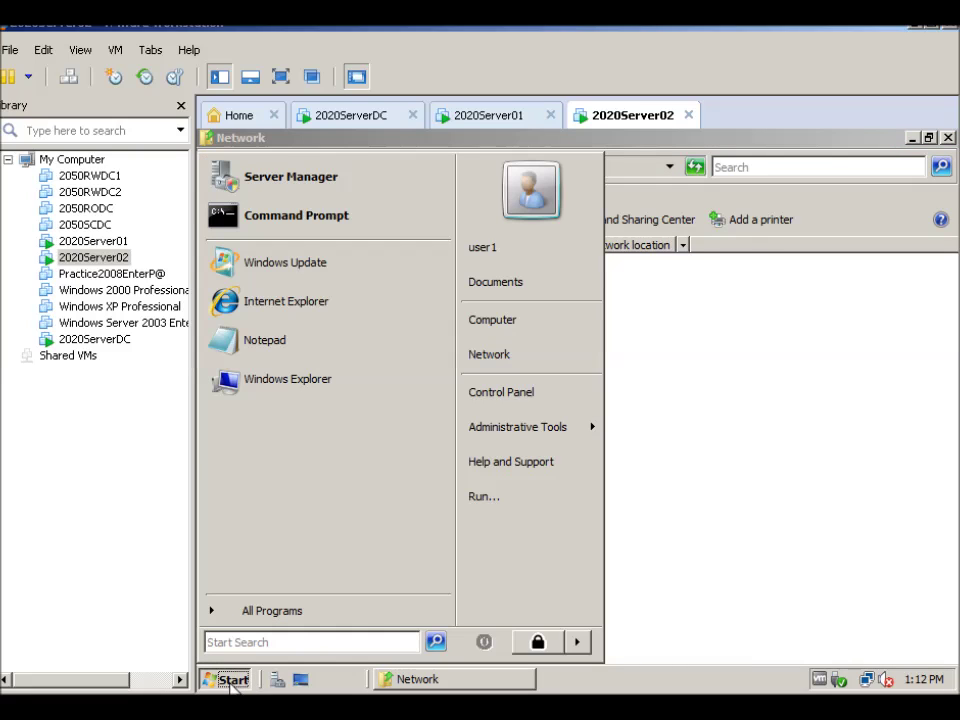
# Run \\2020server01, open its Spreadsheets share, and select the Budgets file
pyautogui.click(478, 508)
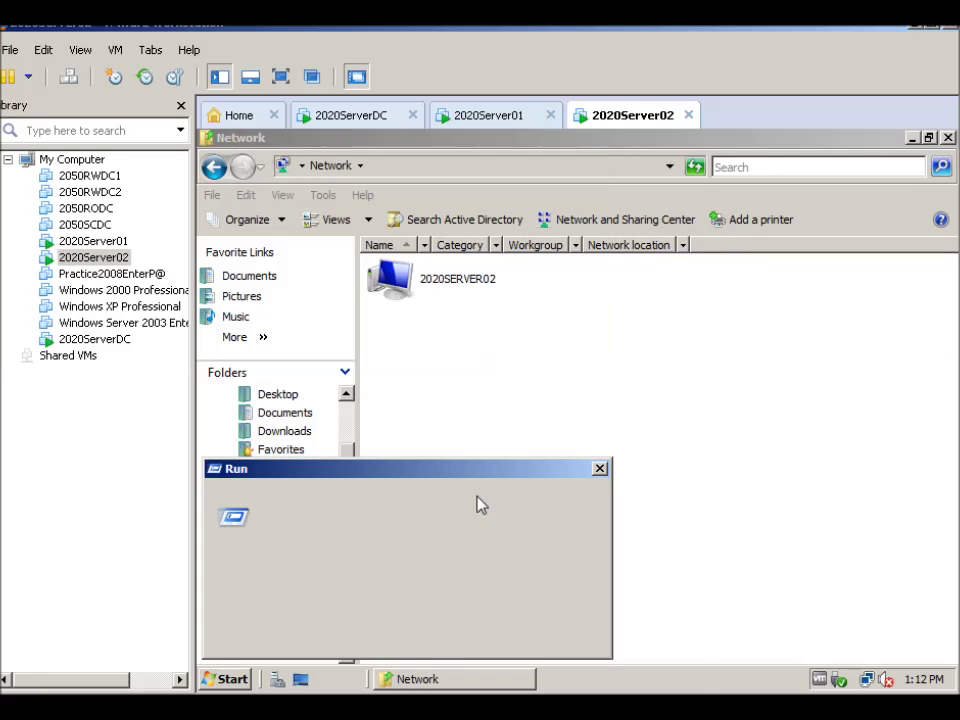
pyautogui.write('\\\\')
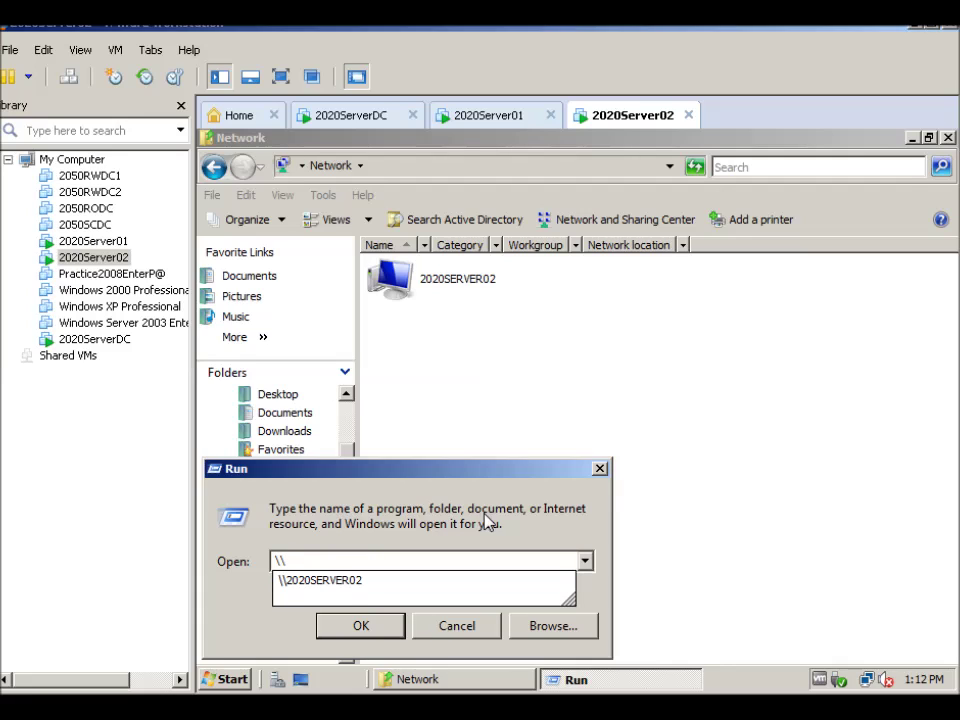
pyautogui.write('2020server01')
pyautogui.press('Return')
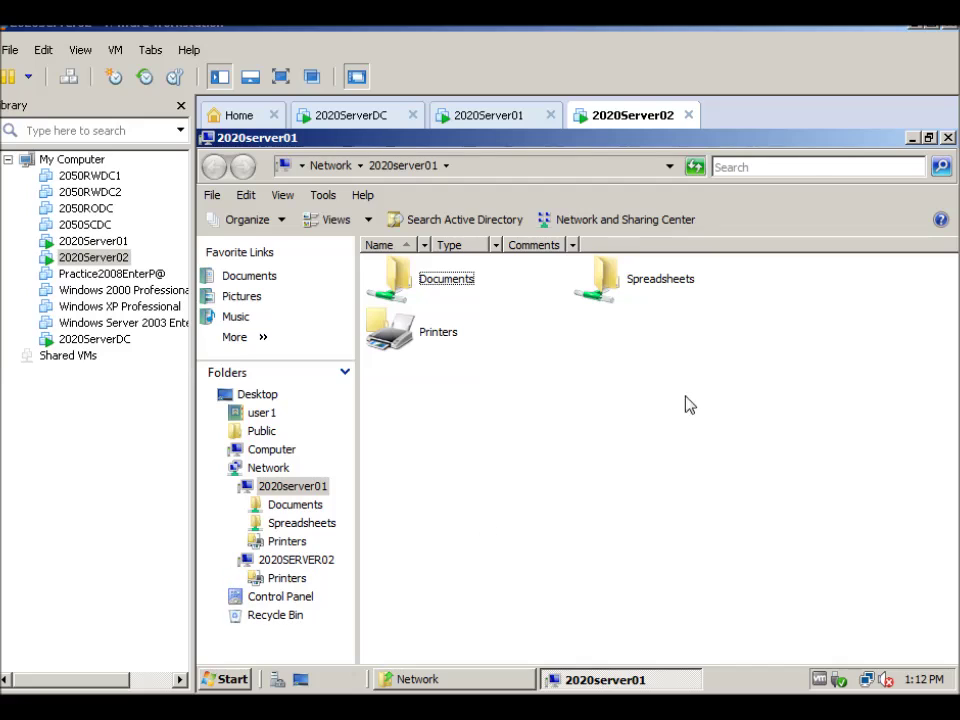
pyautogui.click(639, 285)
pyautogui.doubleClick(639, 285)
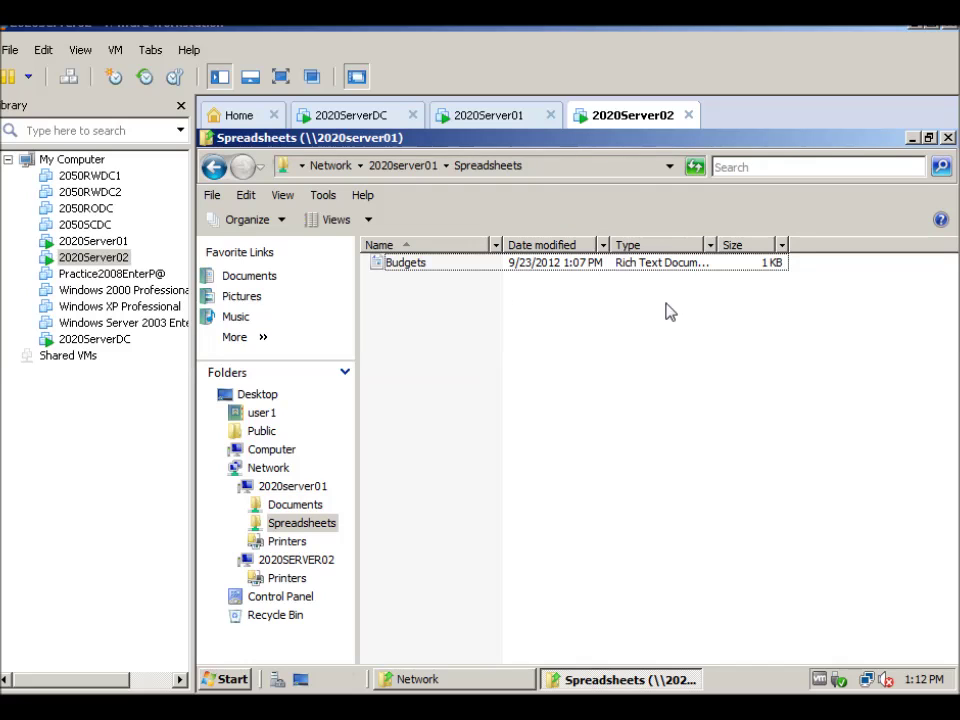
pyautogui.click(405, 268)
# Add 'xxxxxx' to Budgets in WordPad, hit access denied on save, then close discarding edits
pyautogui.doubleClick(405, 268)
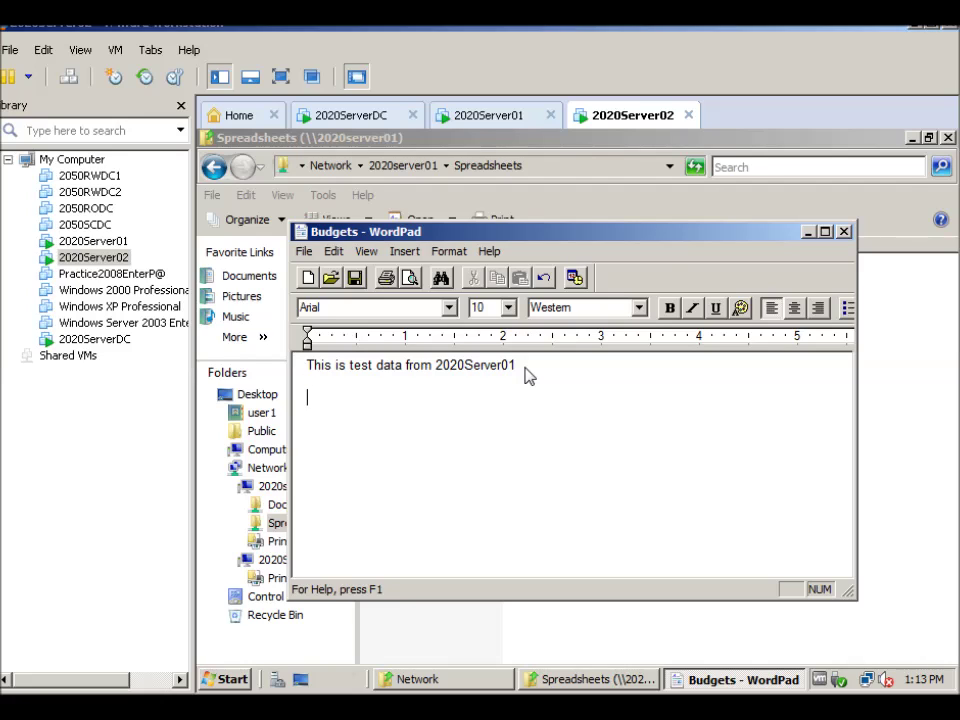
pyautogui.write('xxxxxx')
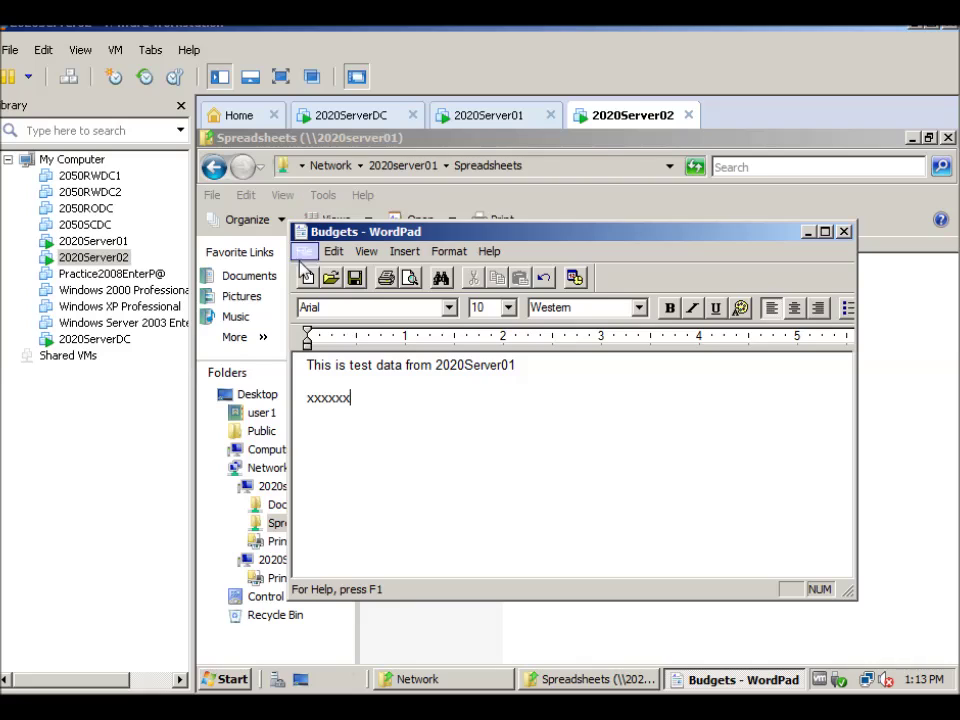
pyautogui.click(305, 252)
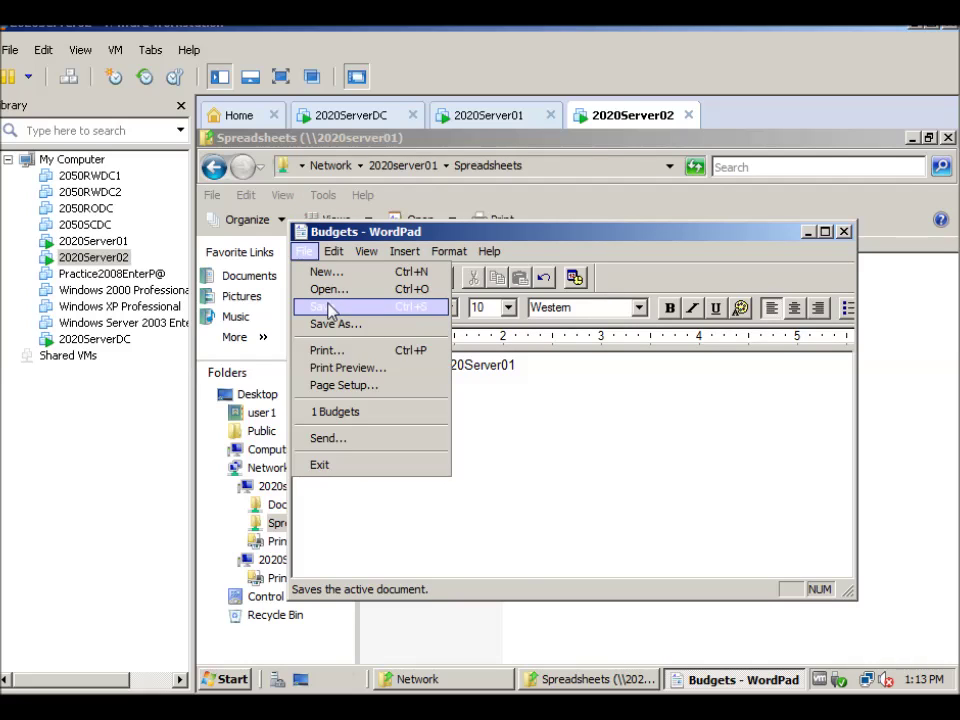
pyautogui.click(330, 309)
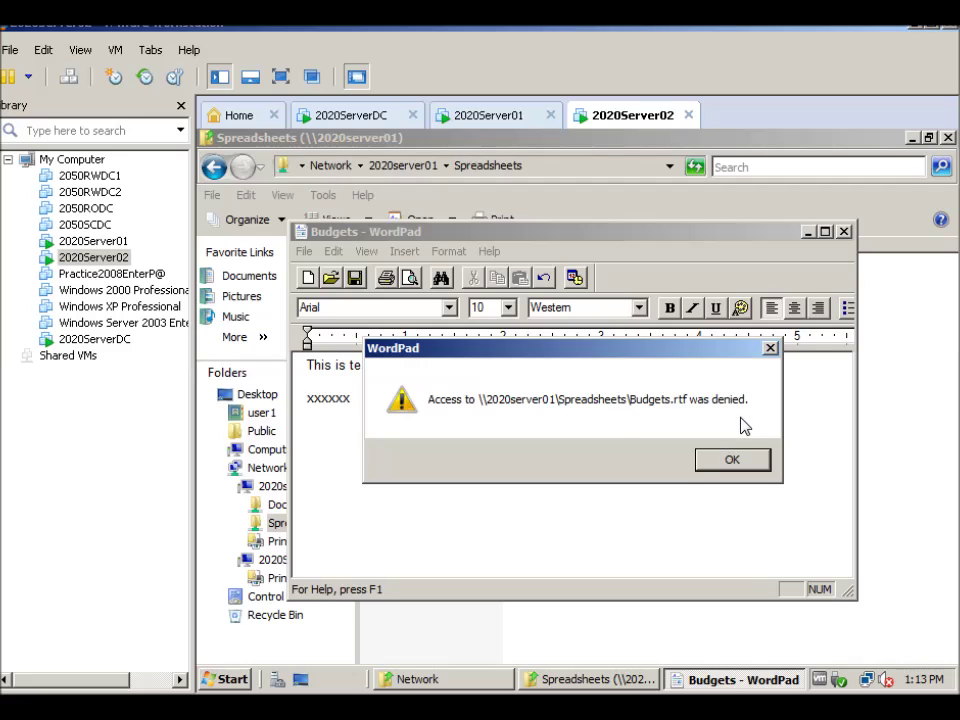
pyautogui.click(737, 464)
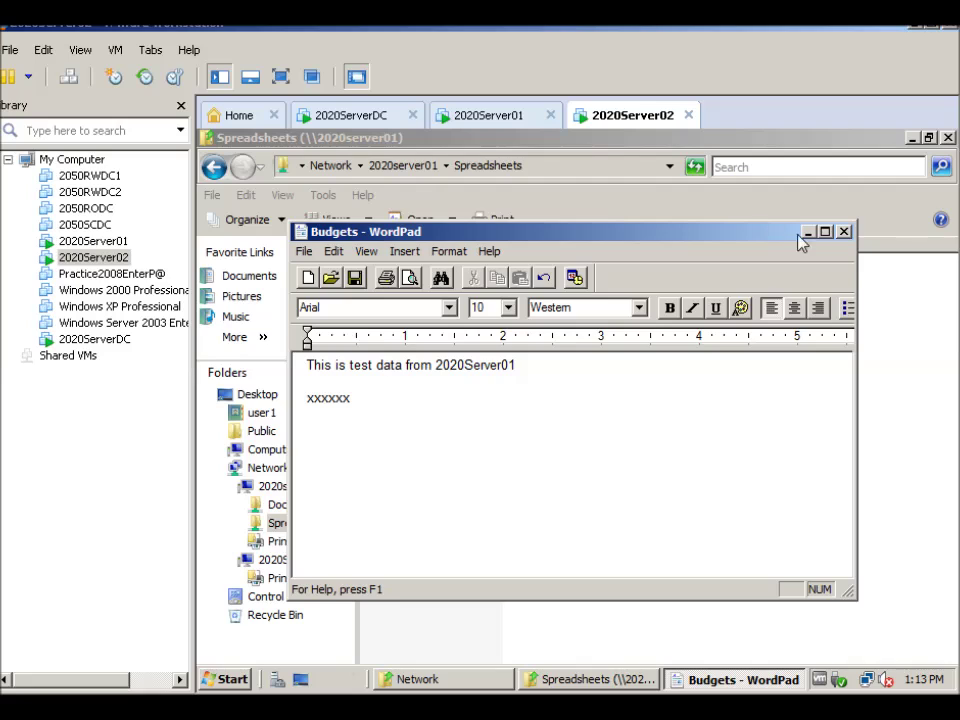
pyautogui.click(845, 232)
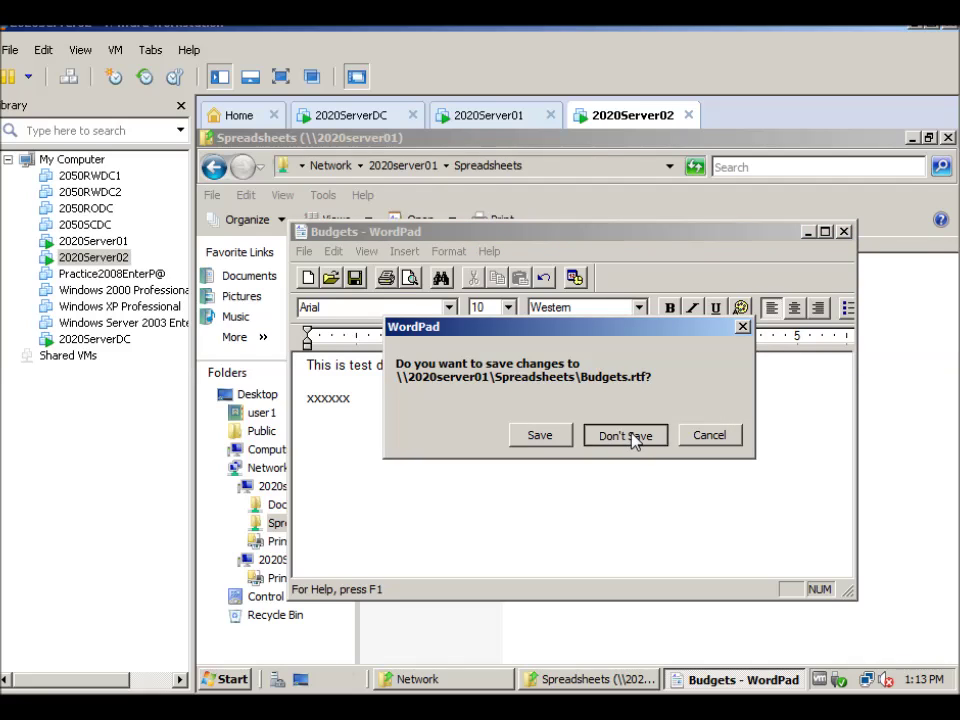
pyautogui.click(612, 436)
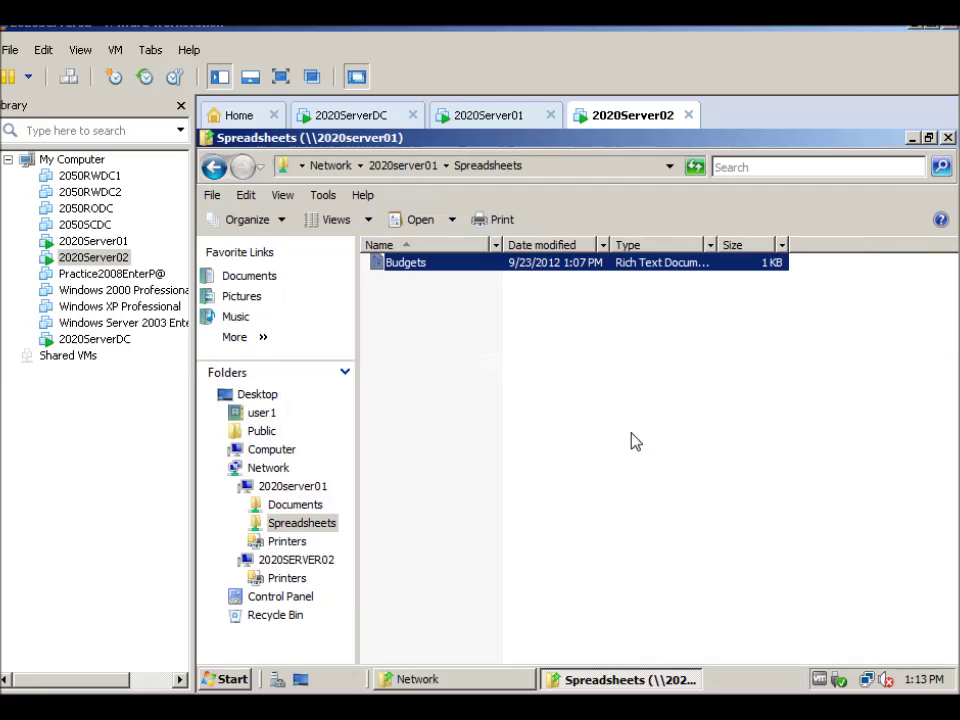
# Close the Spreadsheets window, minimize Network, and switch to 2020Server01
pyautogui.click(949, 139)
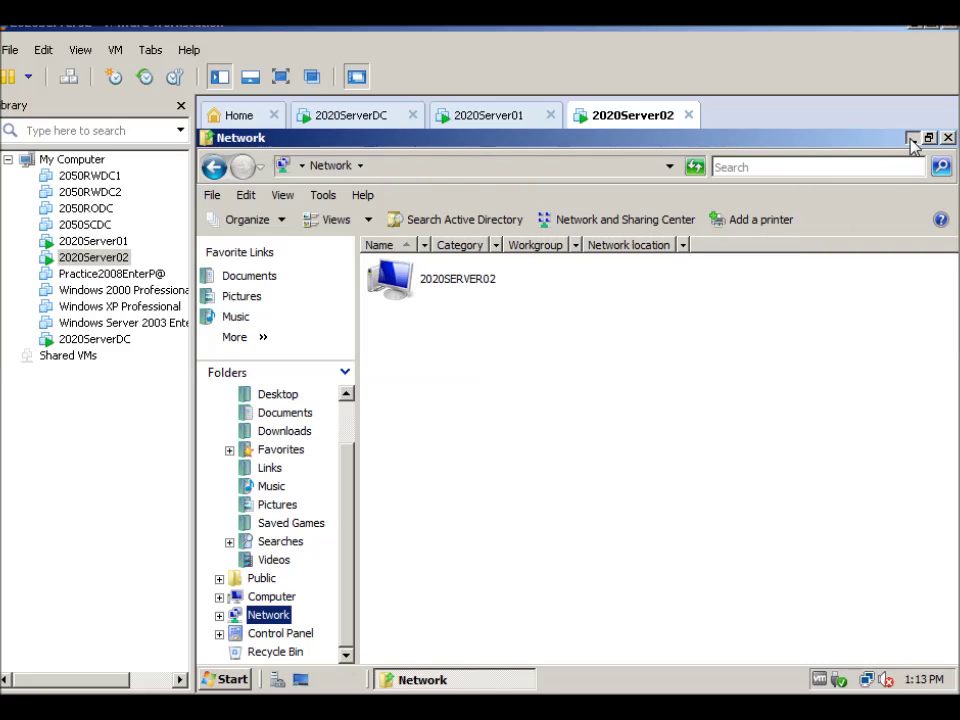
pyautogui.click(912, 139)
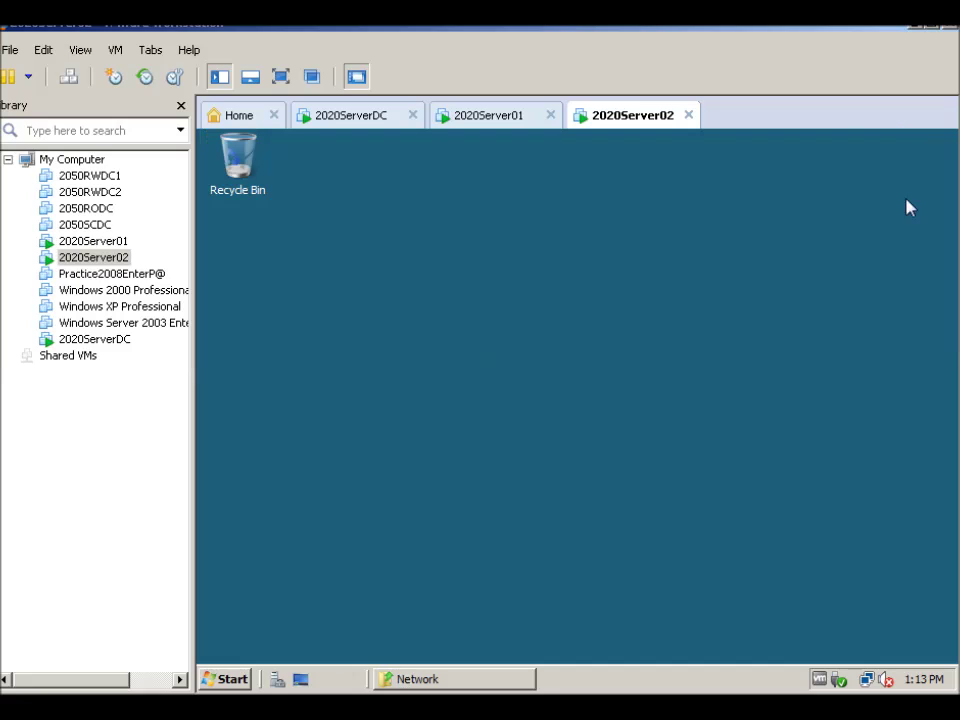
pyautogui.click(488, 117)
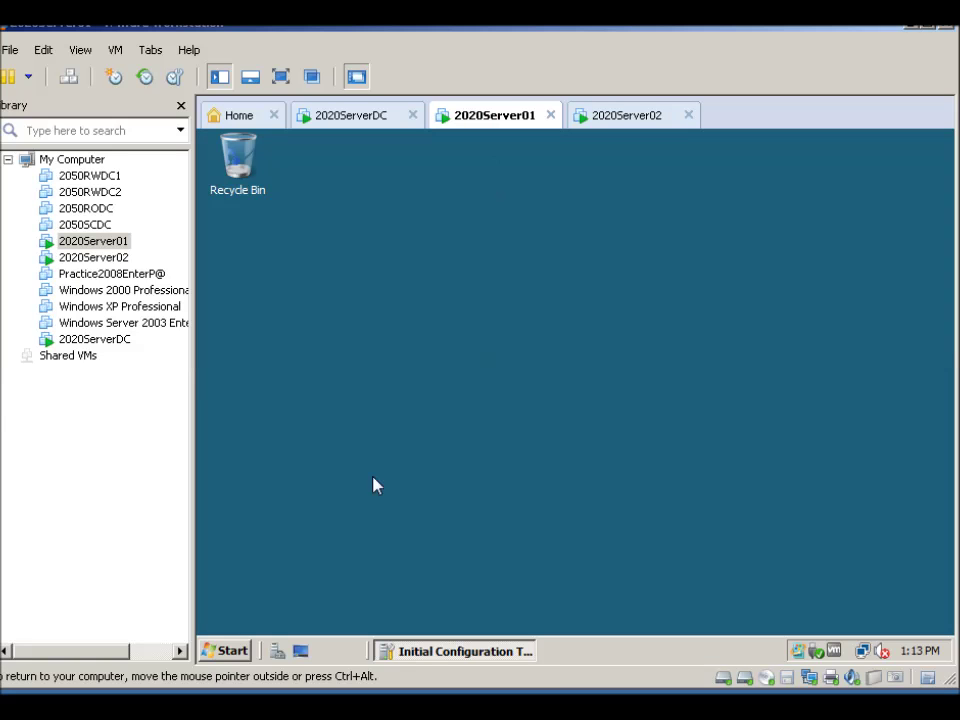
# Browse Computer to Local Disk (C:) and bring up the Accounting folder's context menu
pyautogui.click(226, 652)
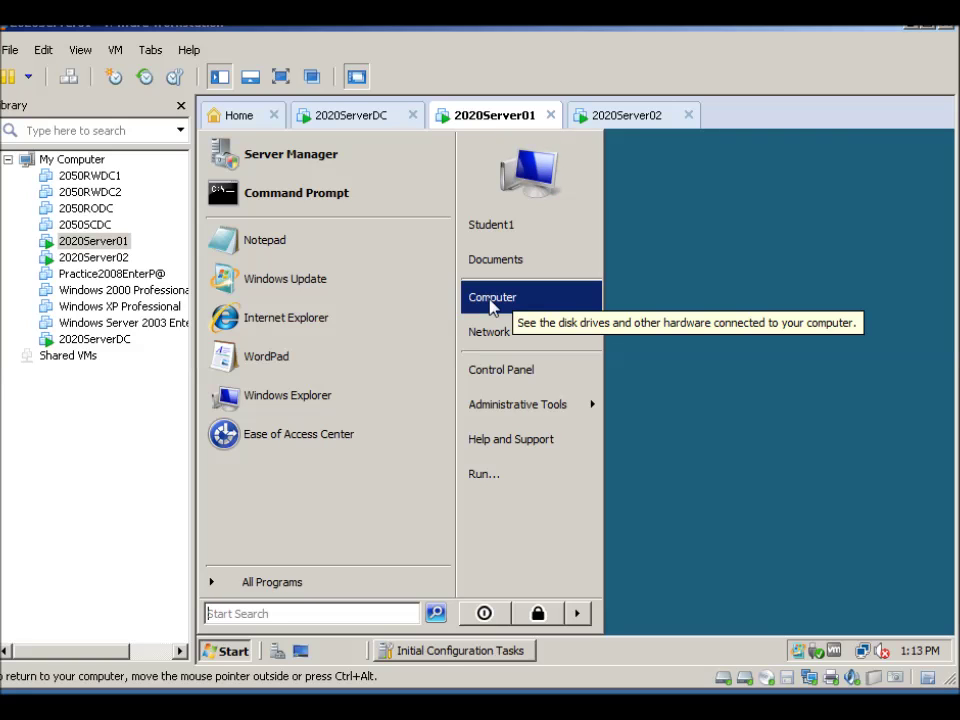
pyautogui.click(491, 305)
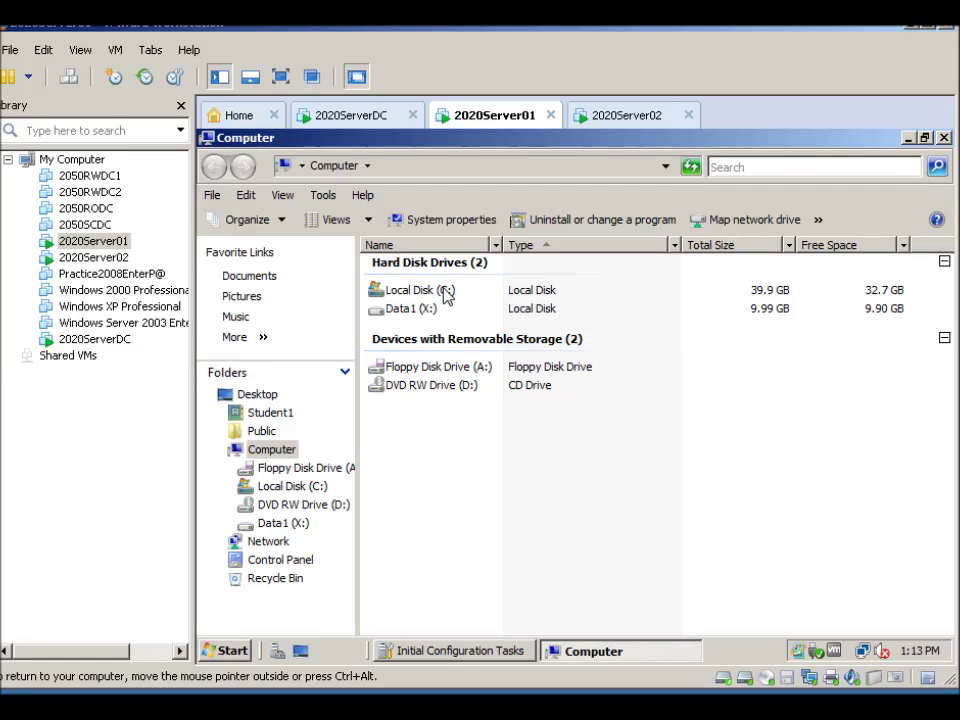
pyautogui.doubleClick(403, 289)
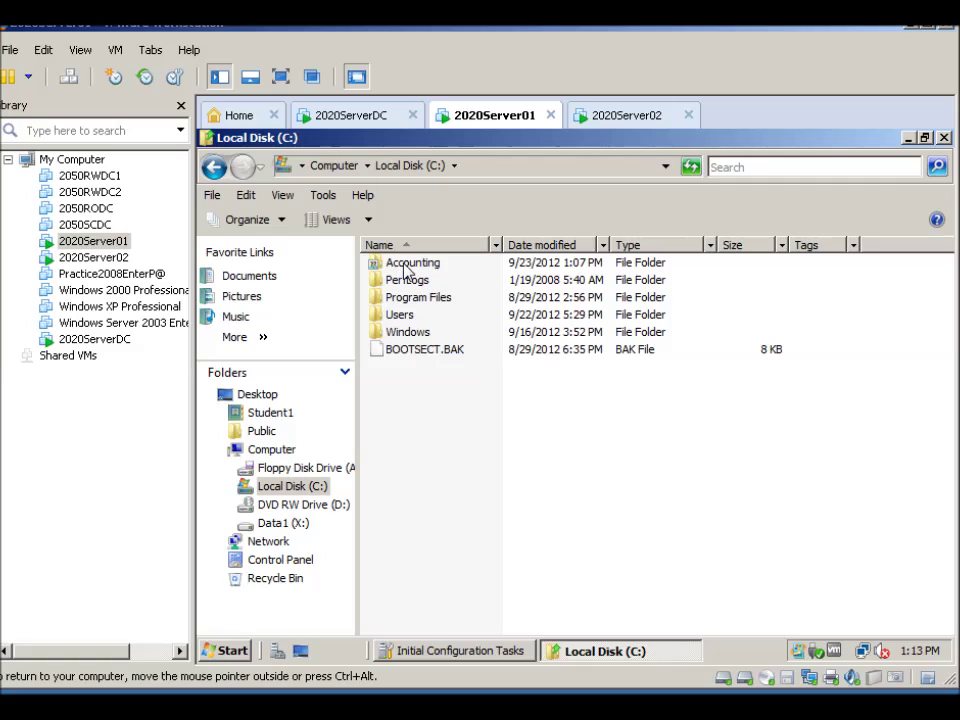
pyautogui.rightClick(407, 266)
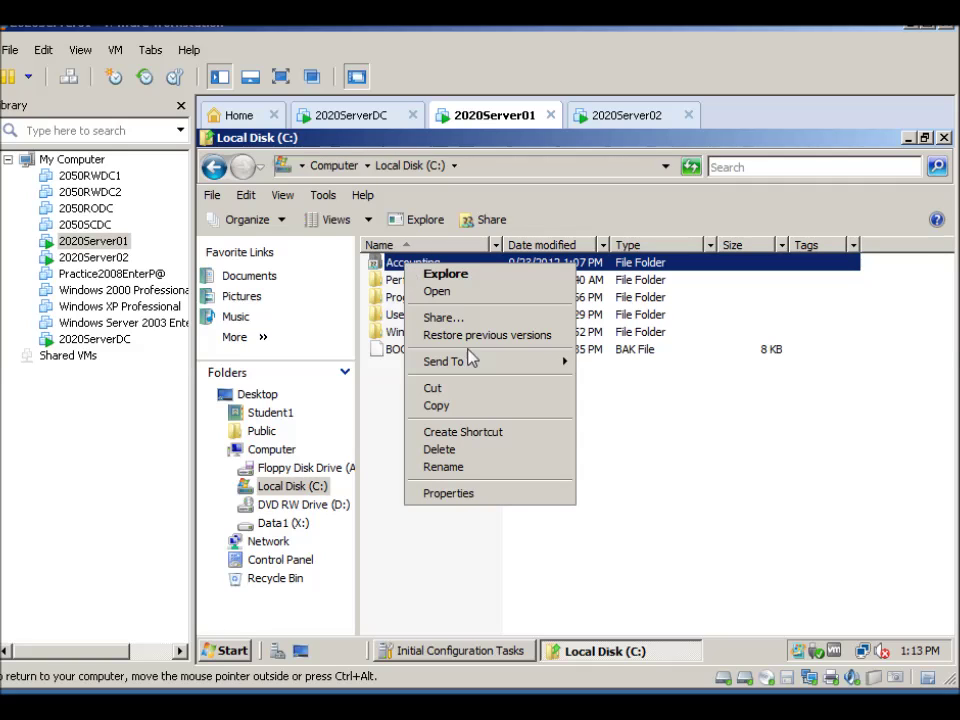
# Open the Accounting folder's Properties and view the Security tab's group and user list
pyautogui.click(436, 493)
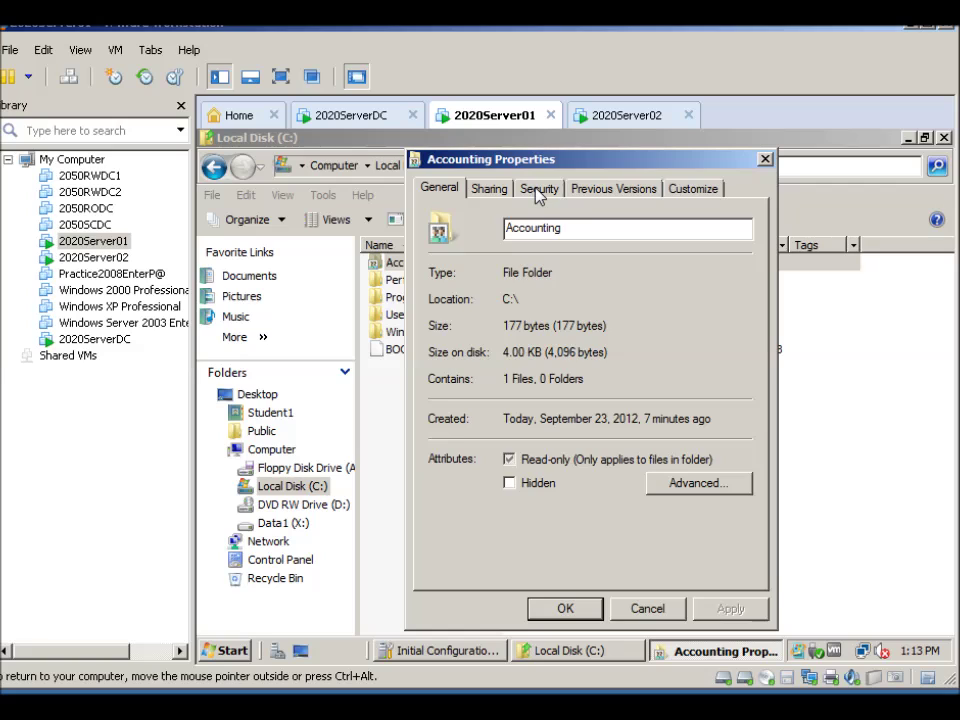
pyautogui.click(538, 190)
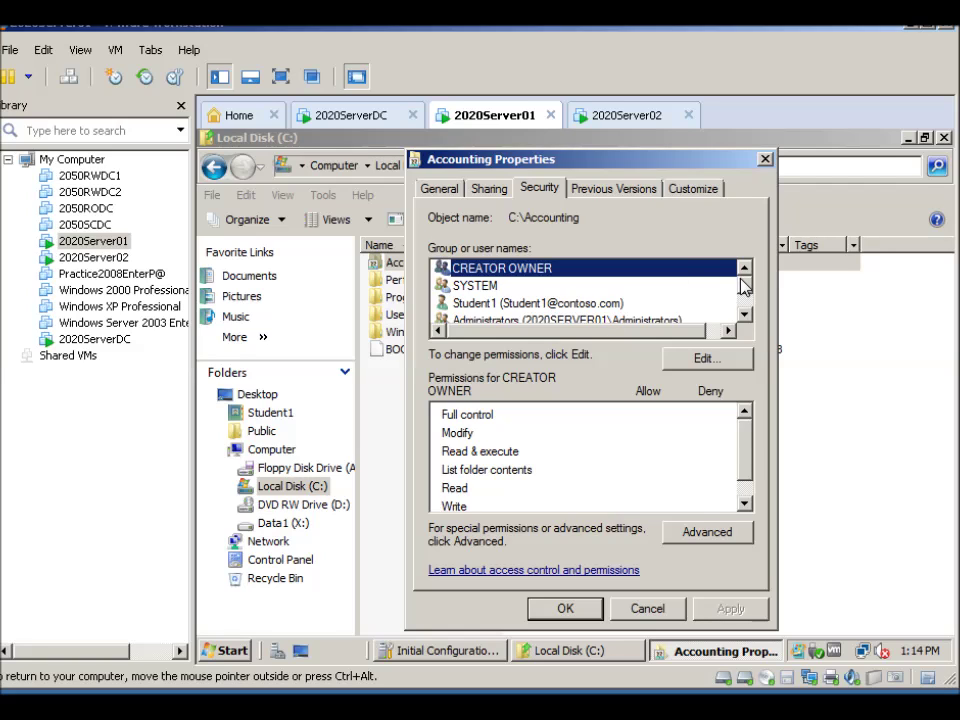
pyautogui.moveTo(743, 285); pyautogui.dragTo(750, 297)
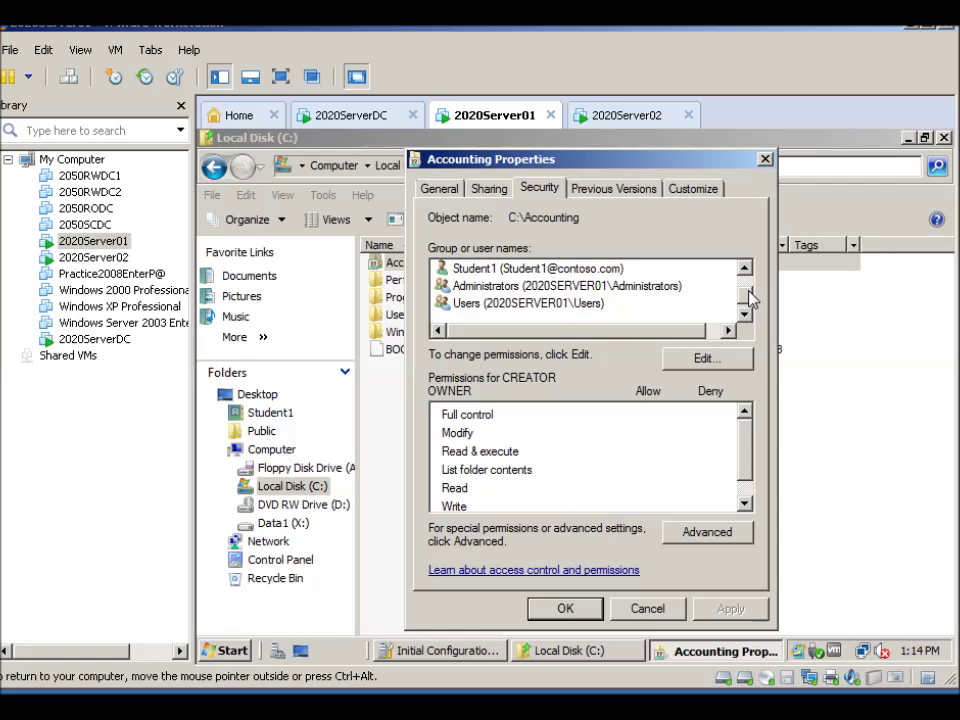
pyautogui.moveTo(750, 298); pyautogui.dragTo(752, 287)
pyautogui.moveTo(750, 292); pyautogui.dragTo(746, 302)
# Edit Accounting's permissions, reviewing SYSTEM, the individual user, Administrators and Users entries
pyautogui.click(706, 360)
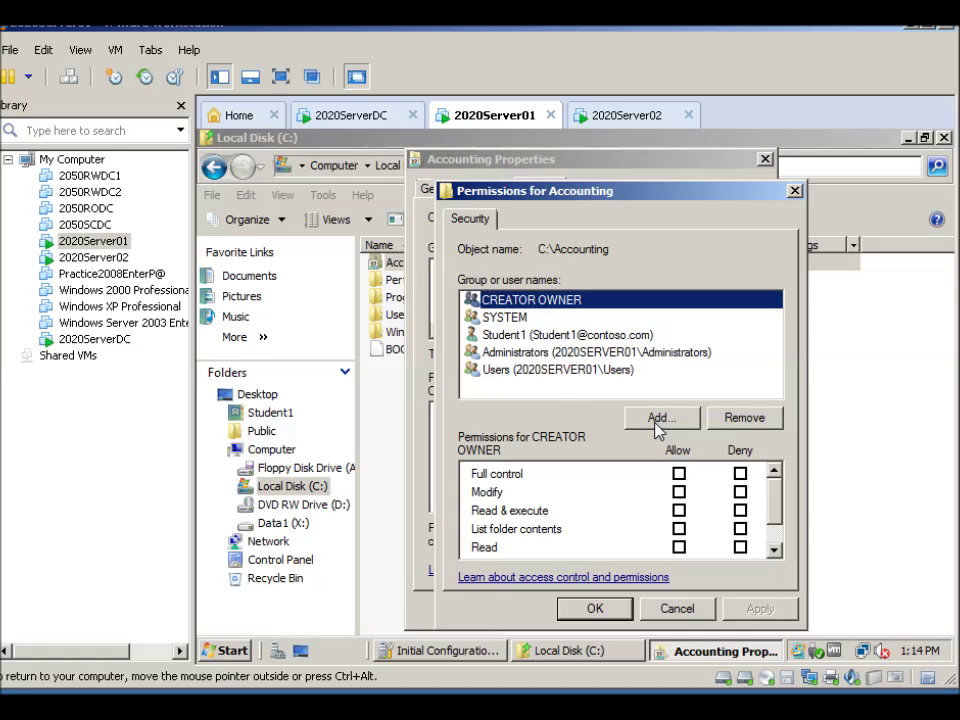
pyautogui.click(502, 320)
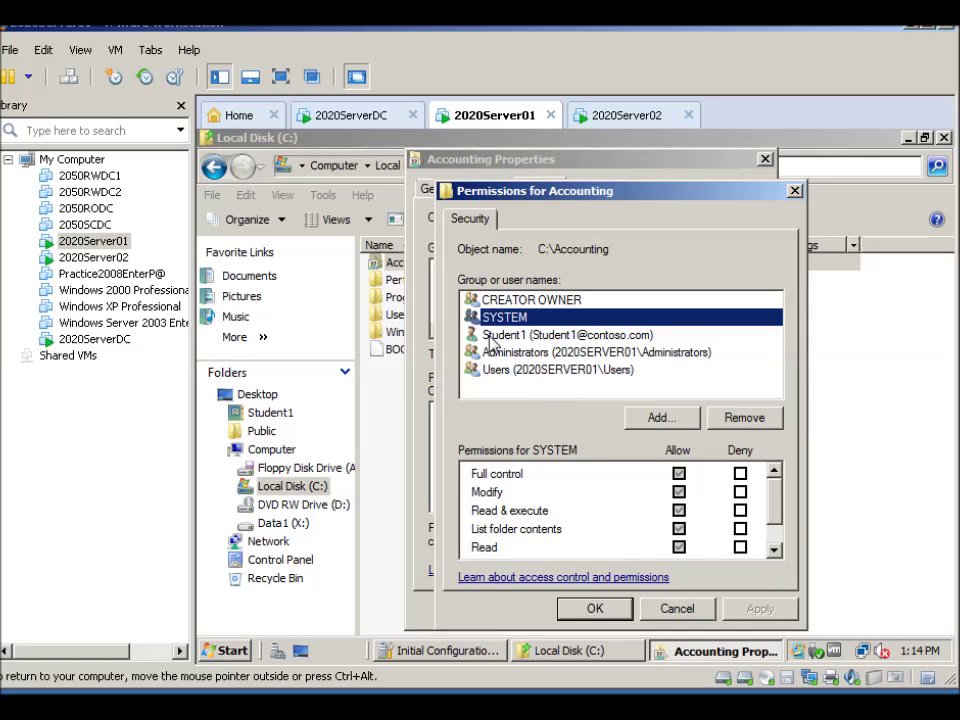
pyautogui.click(495, 337)
pyautogui.click(509, 355)
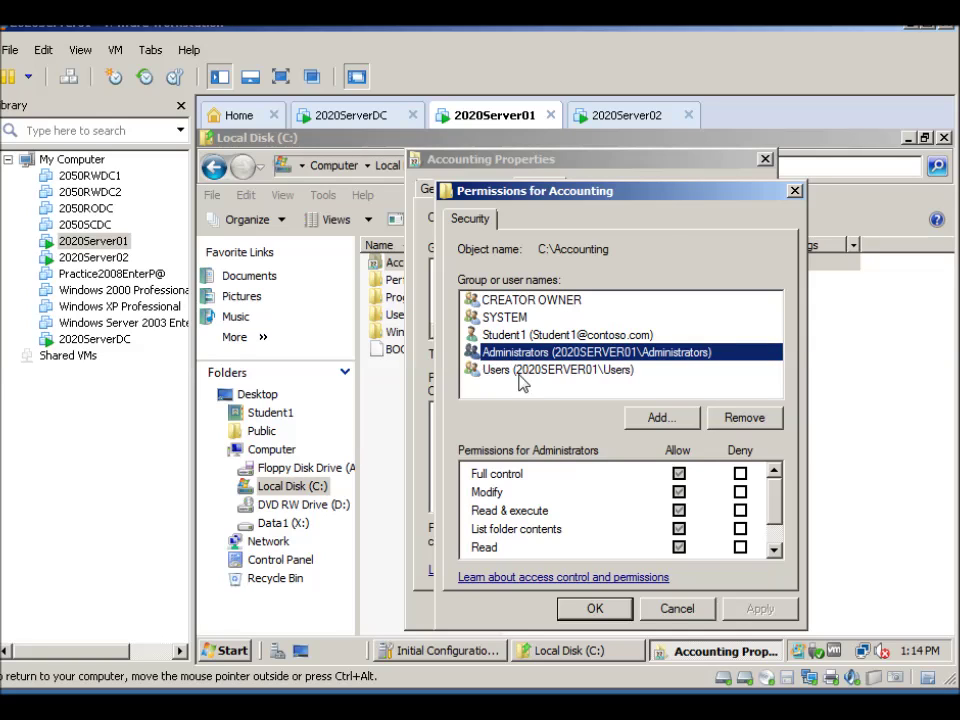
pyautogui.click(493, 372)
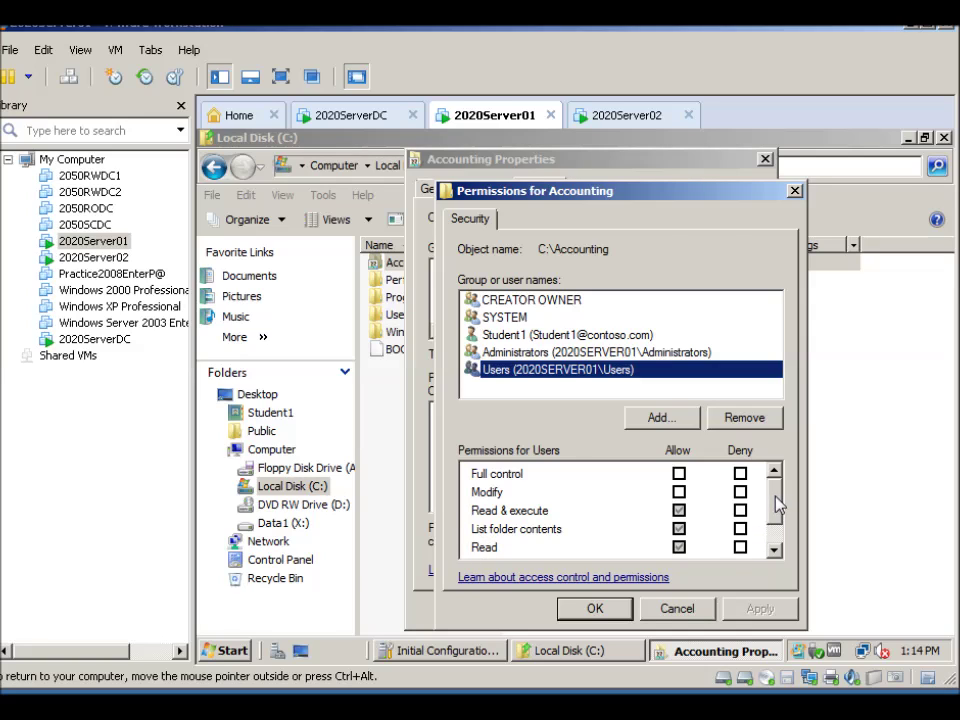
pyautogui.moveTo(778, 505); pyautogui.dragTo(779, 518)
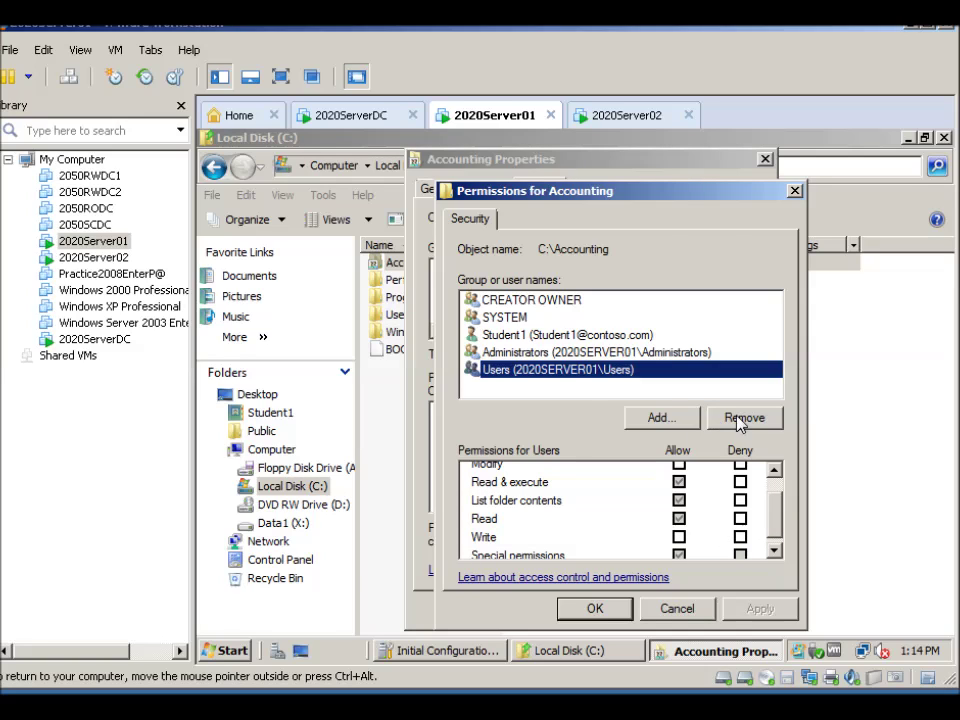
pyautogui.click(665, 419)
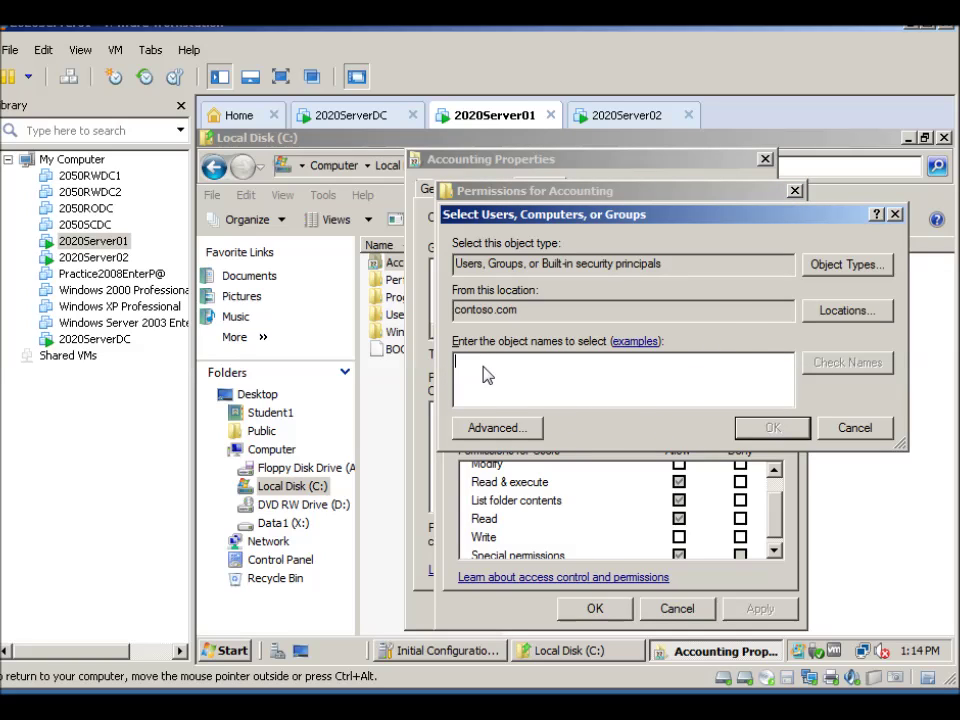
# Add Domain Users and Domain Admins to the Accounting permissions using Check Names
pyautogui.write('domain user')
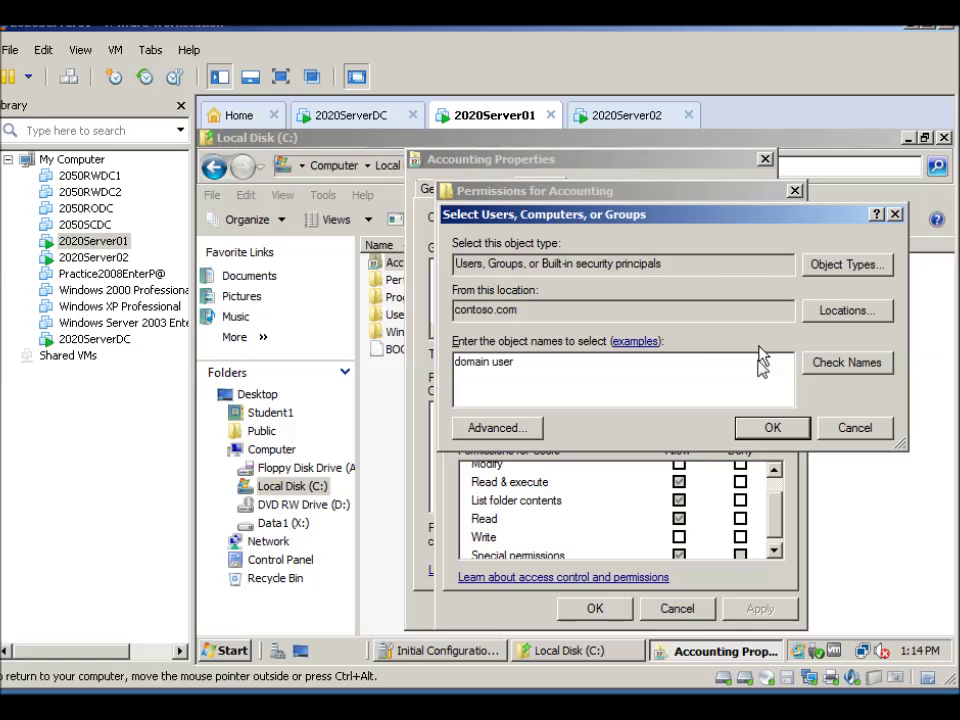
pyautogui.click(828, 363)
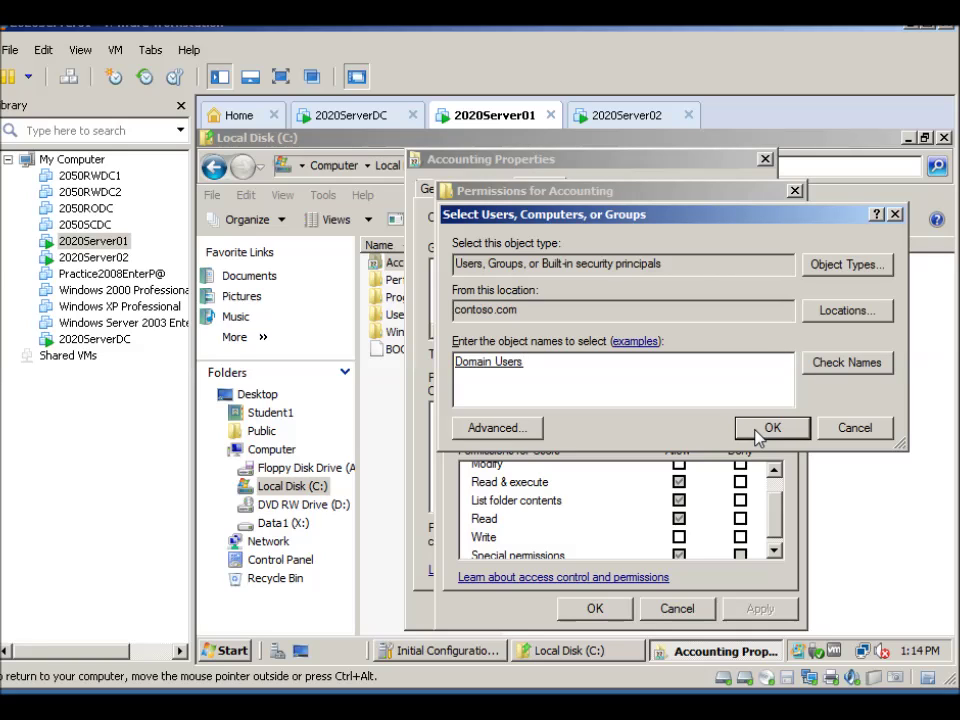
pyautogui.click(765, 428)
pyautogui.click(650, 420)
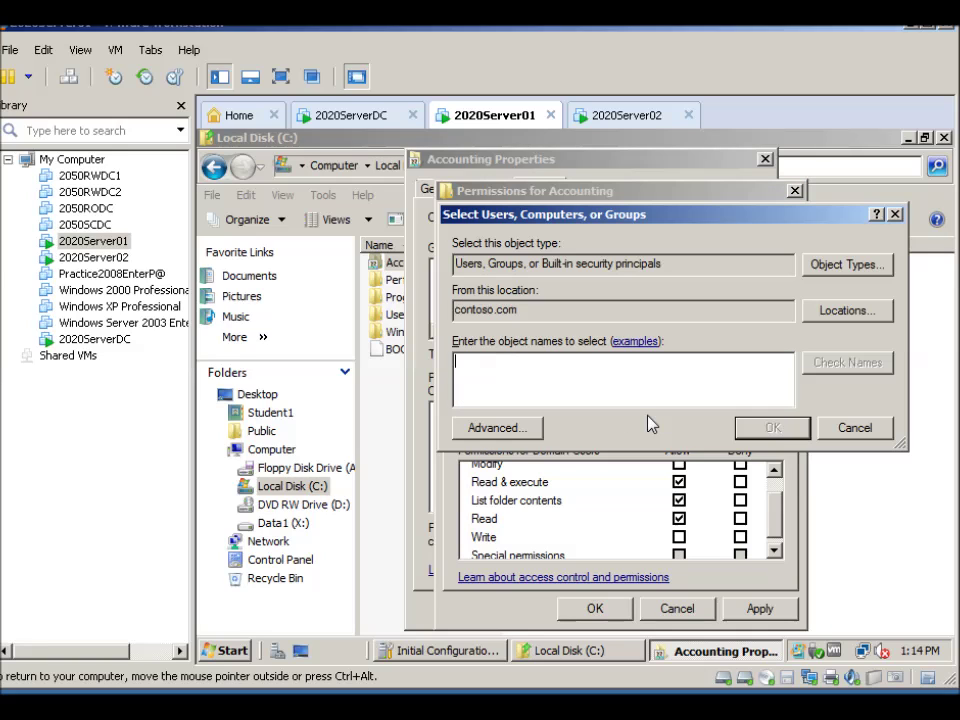
pyautogui.write('domain admins')
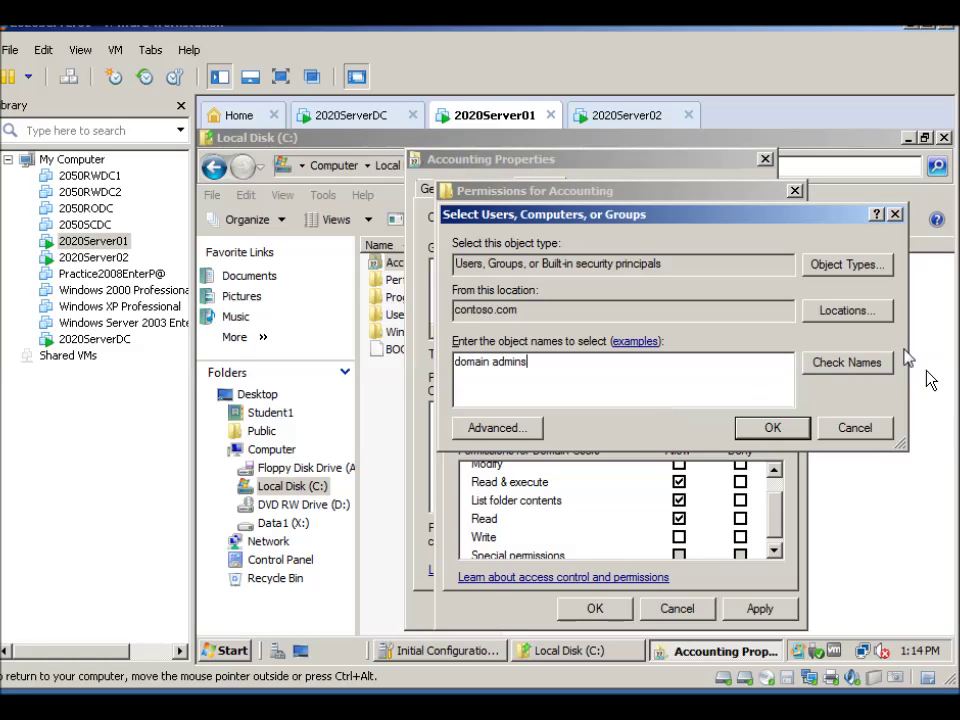
pyautogui.click(851, 363)
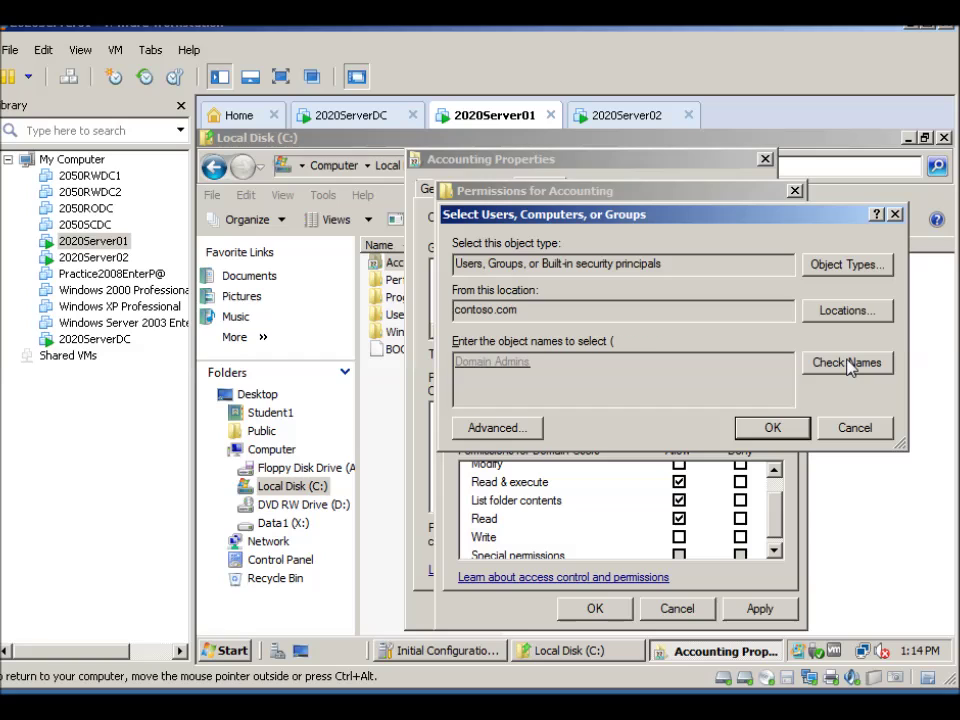
pyautogui.click(773, 428)
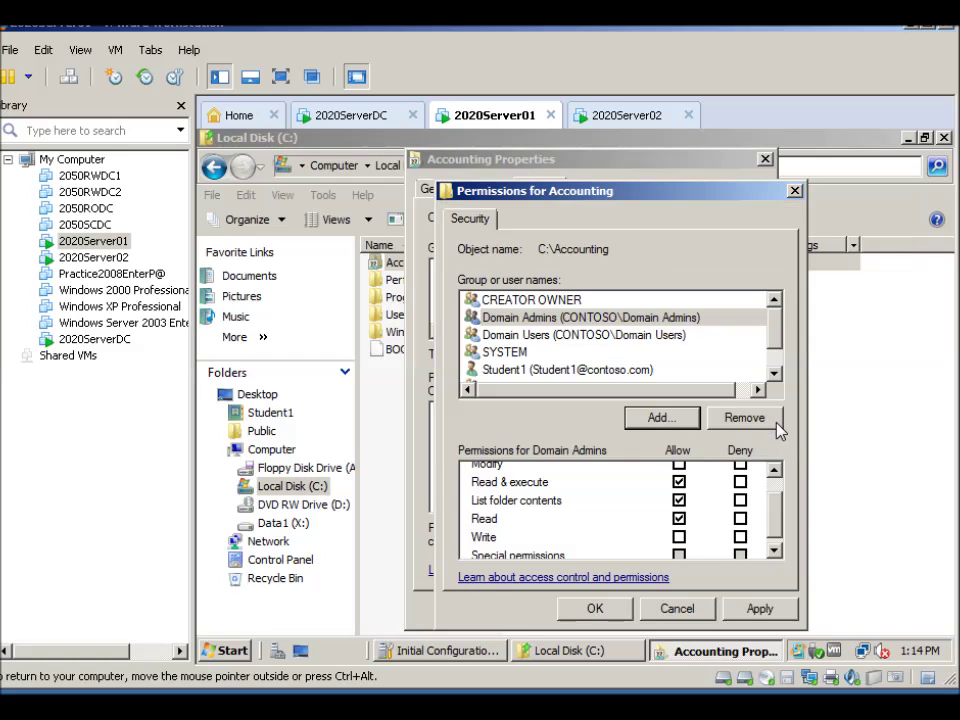
# Add group1 to the Accounting folder's permissions list
pyautogui.click(659, 419)
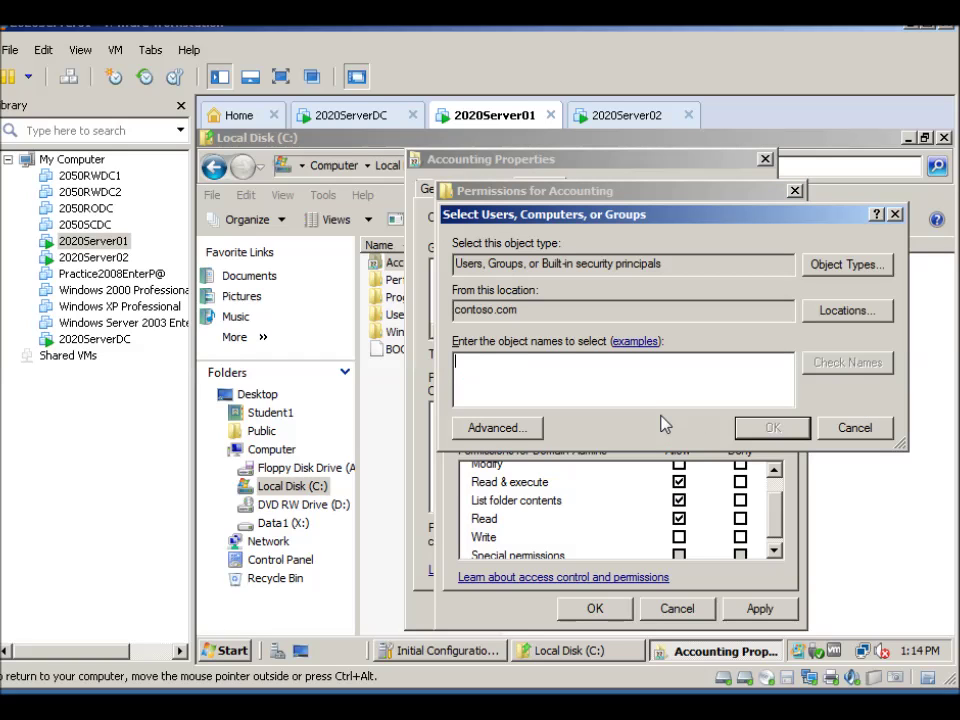
pyautogui.write('group1')
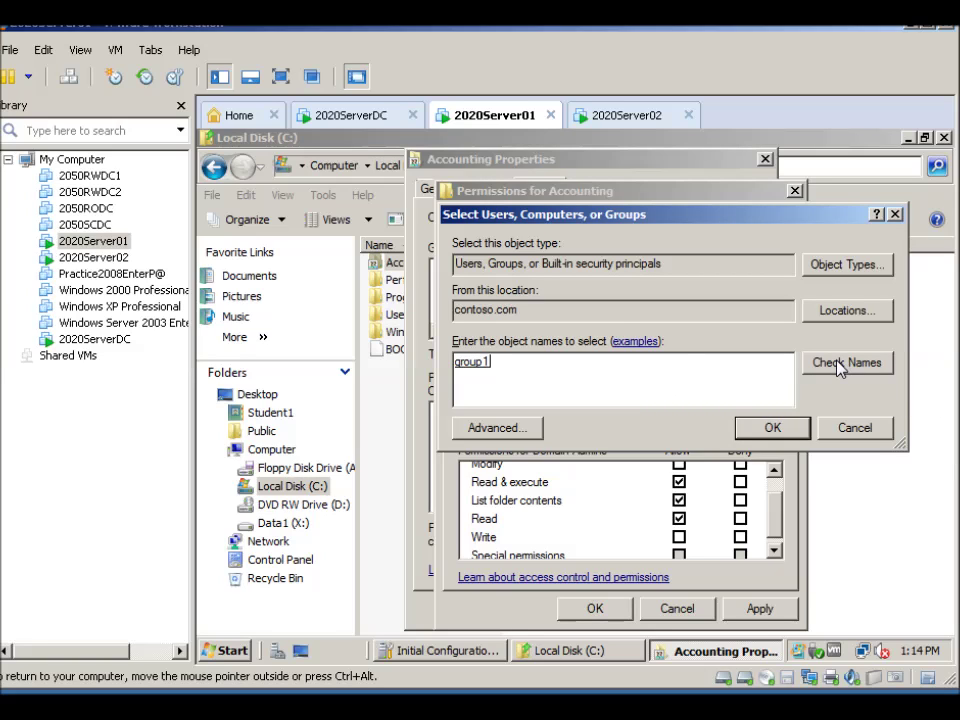
pyautogui.click(750, 427)
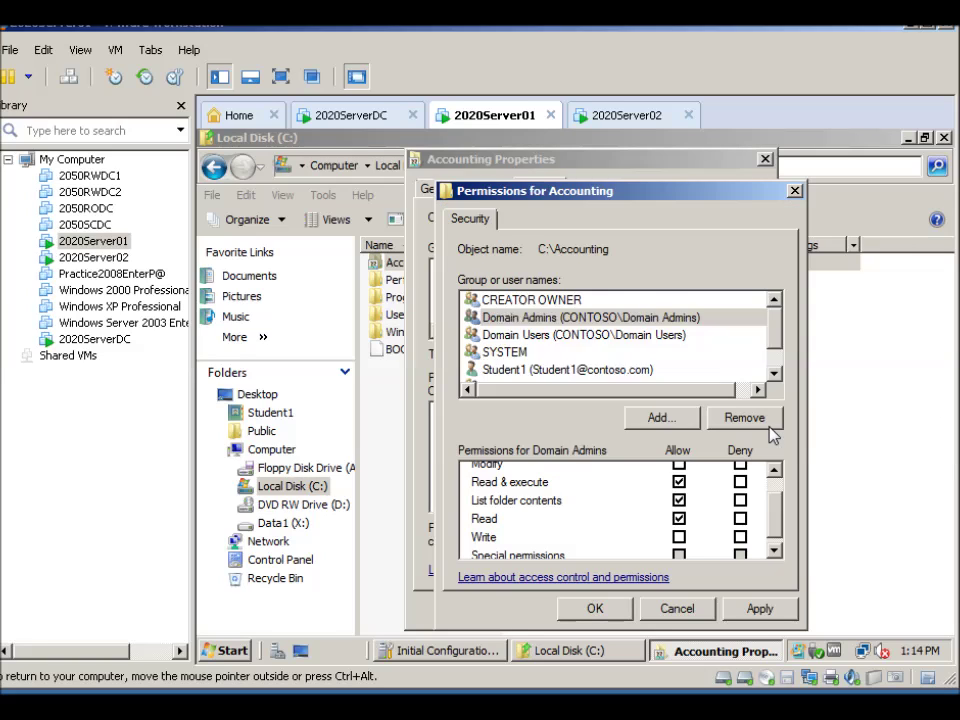
# Allow Full control on Accounting for Domain Admins, Domain Users and group1
pyautogui.click(497, 318)
pyautogui.moveTo(778, 516); pyautogui.dragTo(775, 497)
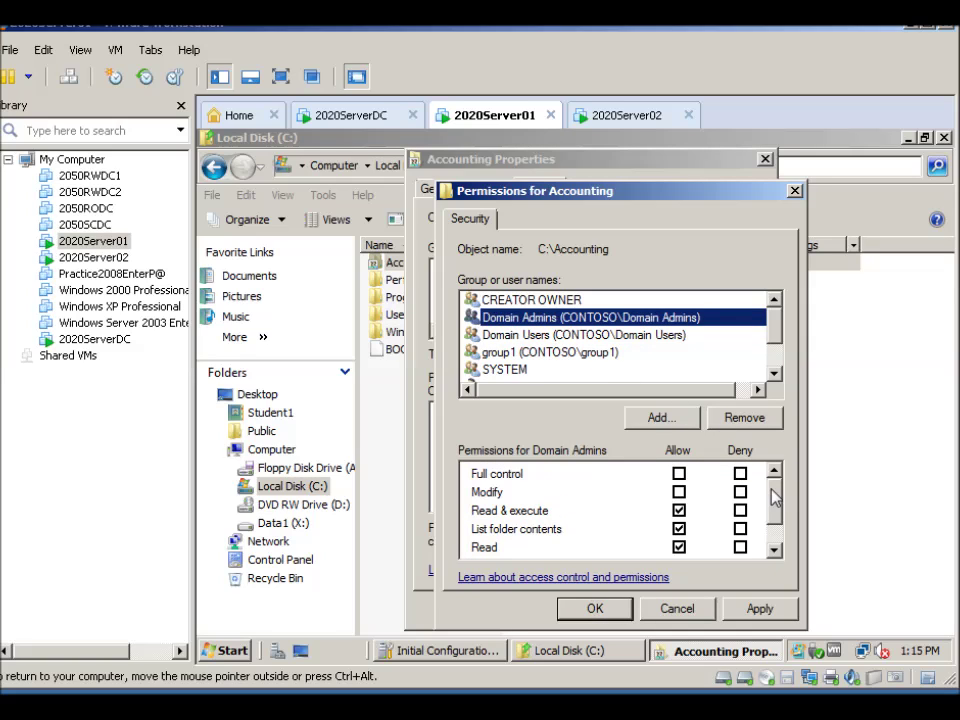
pyautogui.click(679, 473)
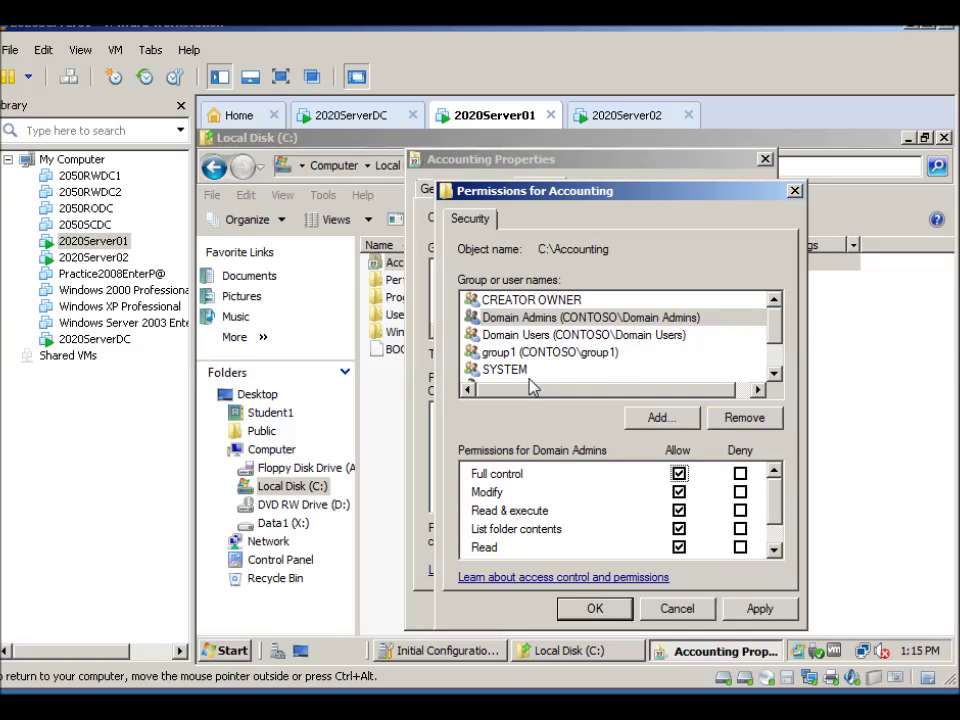
pyautogui.click(479, 335)
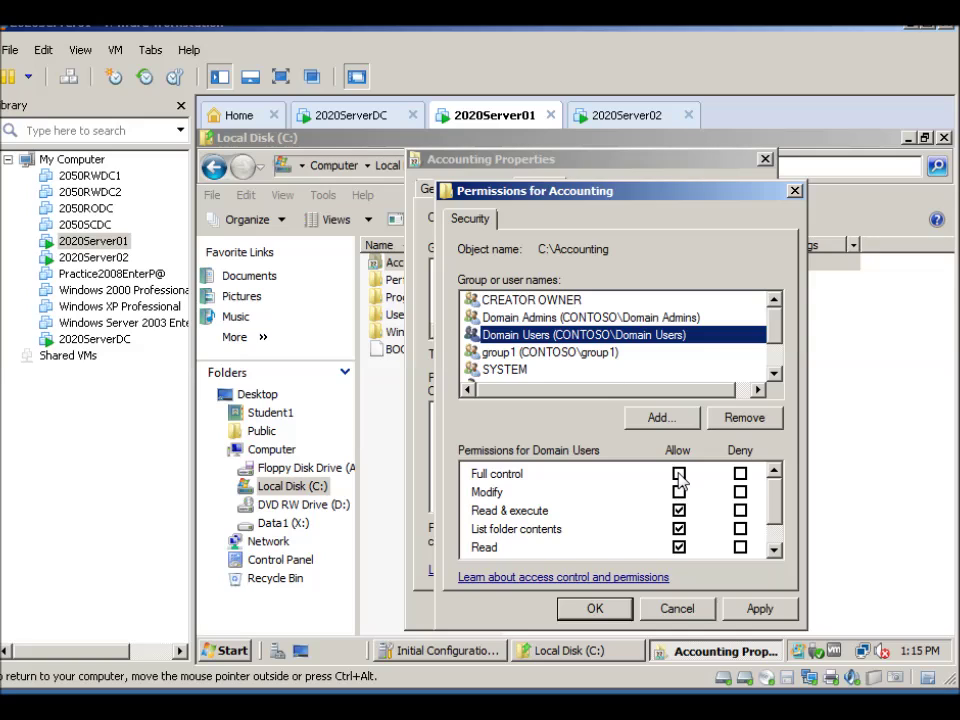
pyautogui.click(679, 474)
pyautogui.click(492, 353)
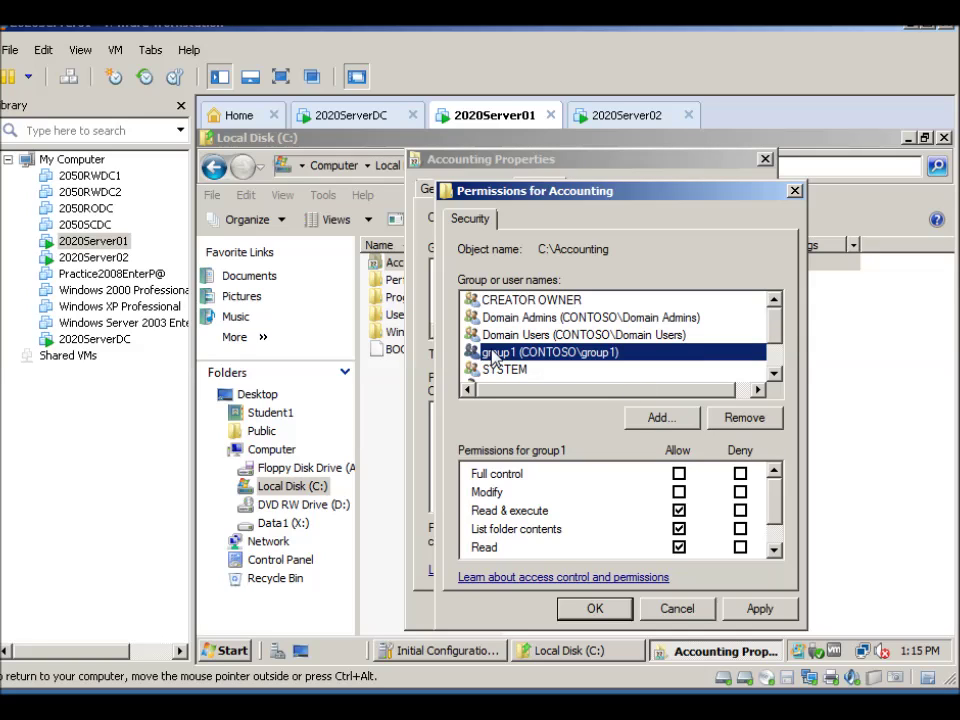
pyautogui.click(679, 473)
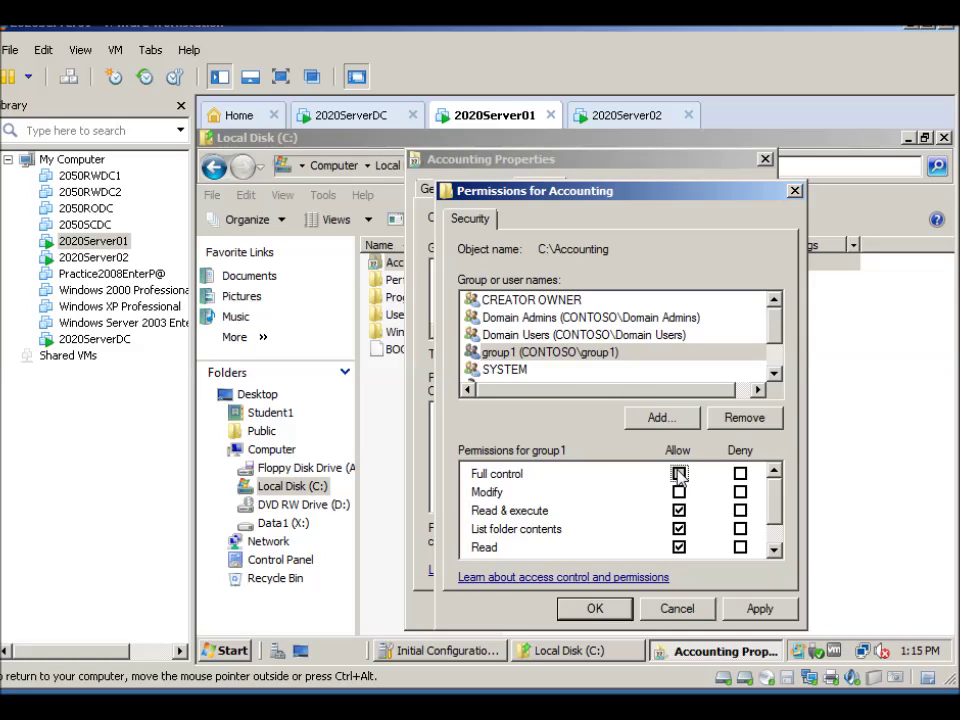
# Apply the permission changes, close both dialogs with OK, and minimize Local Disk (C:)
pyautogui.click(766, 612)
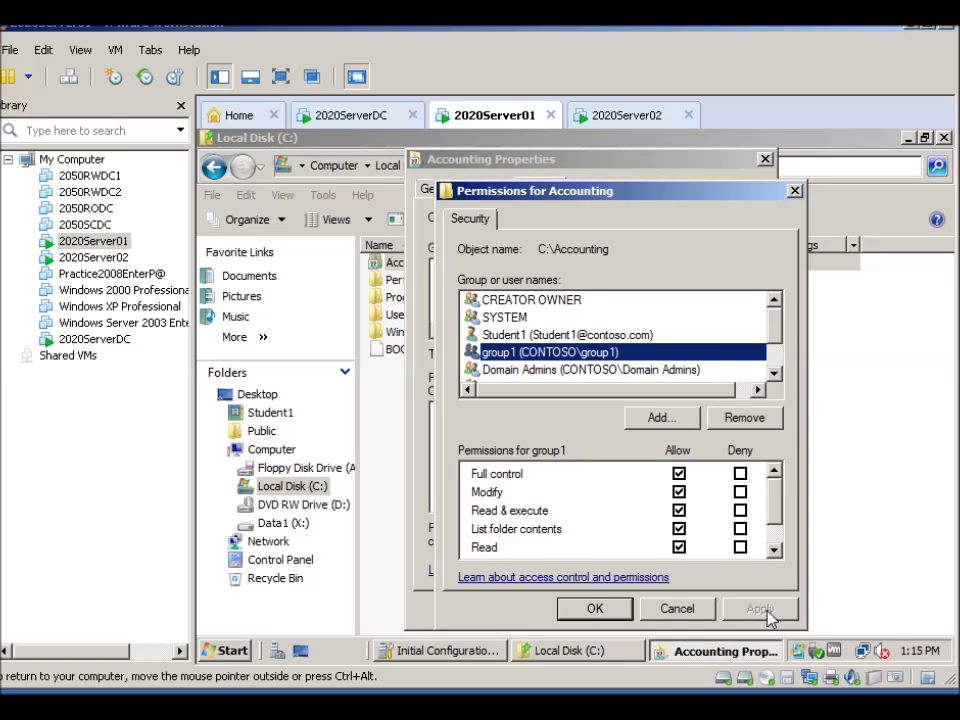
pyautogui.click(594, 609)
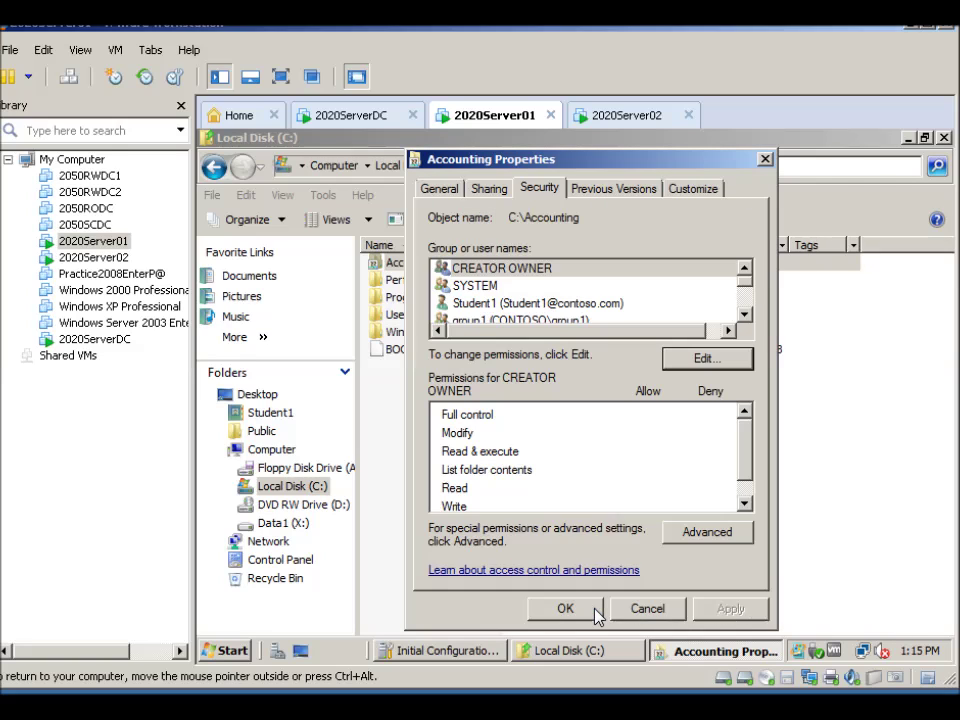
pyautogui.click(562, 612)
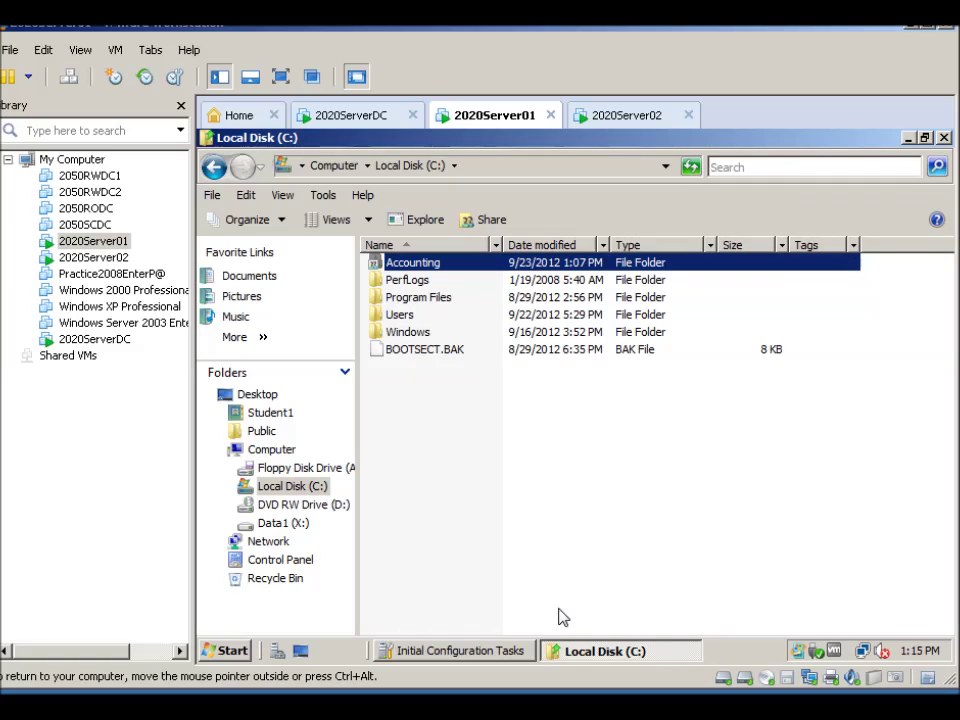
pyautogui.click(908, 139)
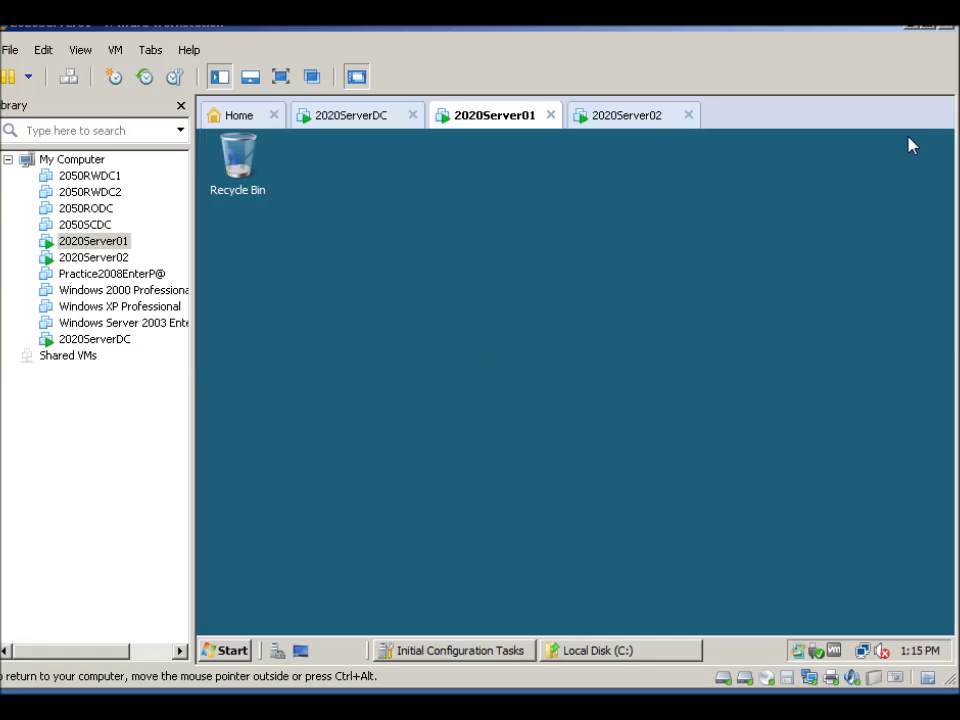
# On 2020Server02, run \\2020server01, open Spreadsheets, and open Budgets in WordPad
pyautogui.click(633, 118)
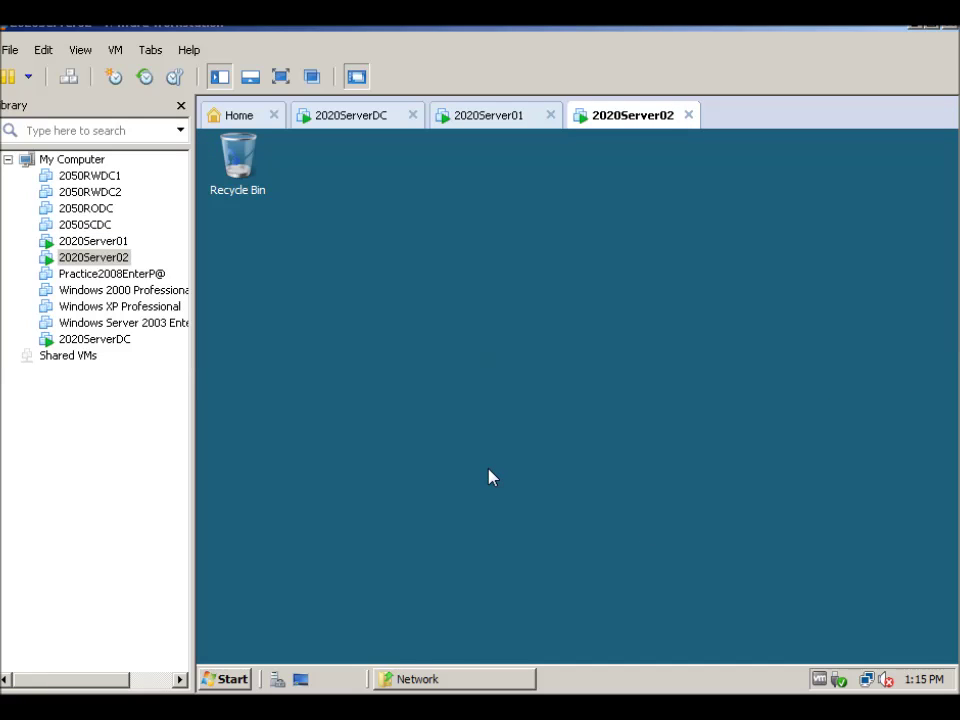
pyautogui.click(428, 684)
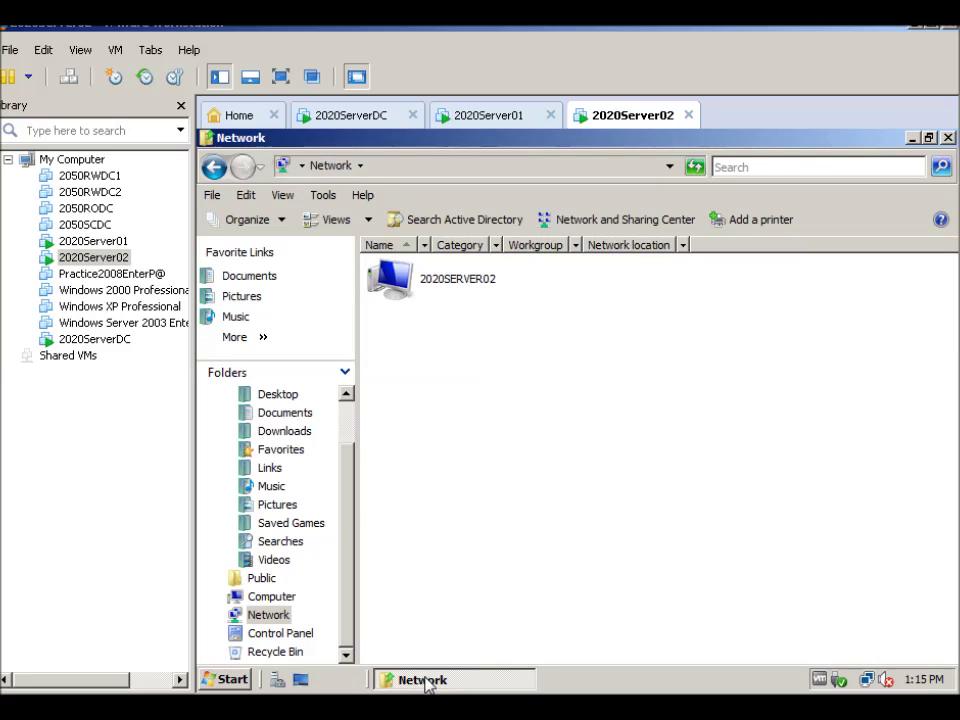
pyautogui.click(226, 681)
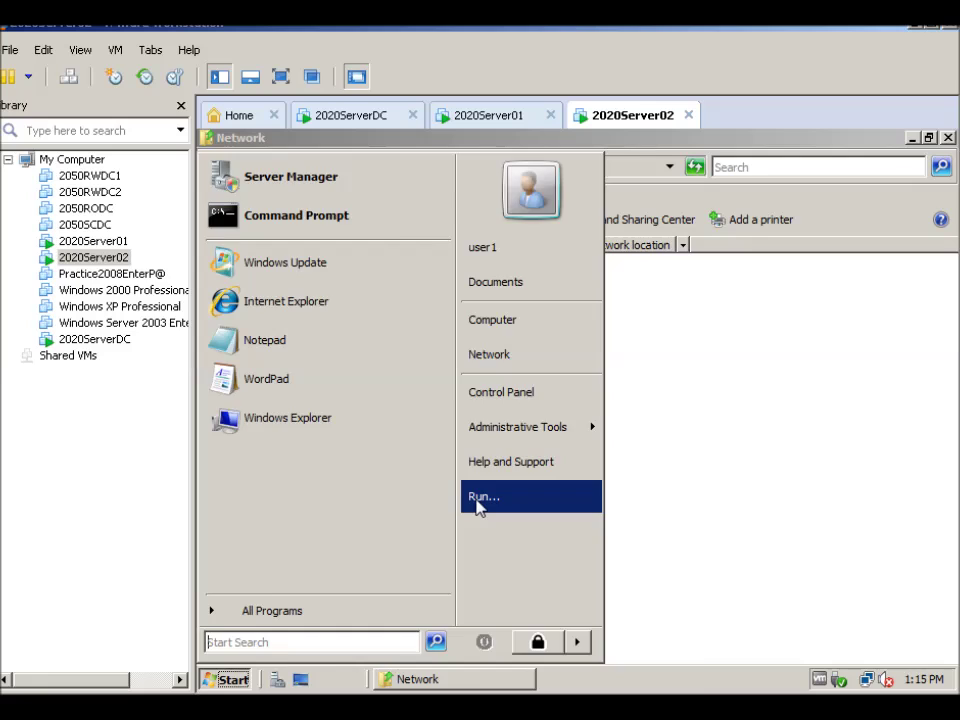
pyautogui.click(481, 500)
pyautogui.click(360, 625)
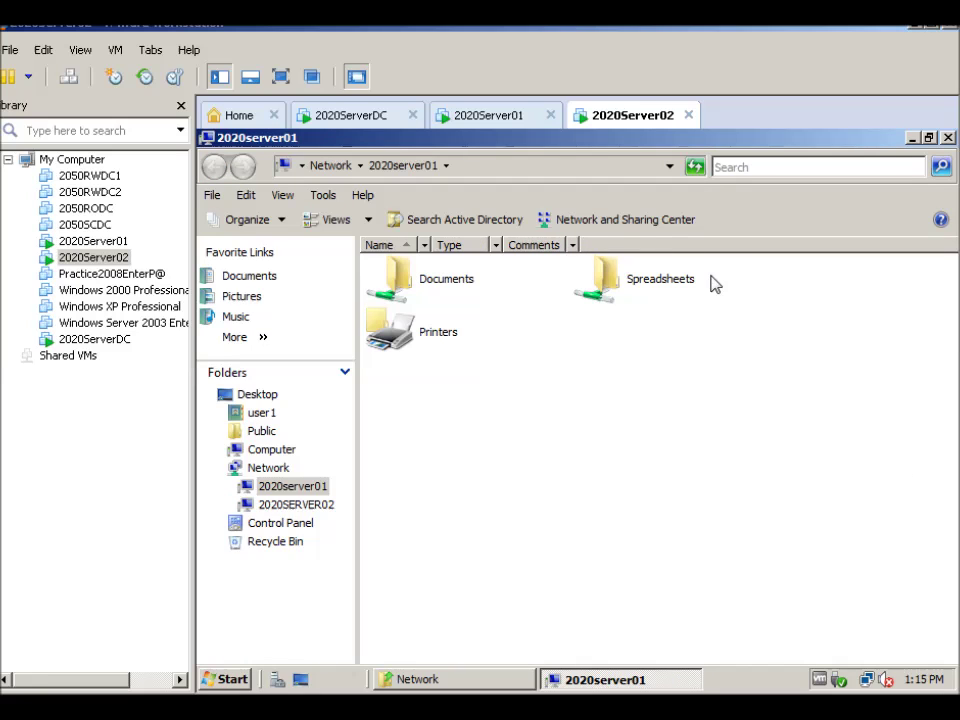
pyautogui.doubleClick(603, 283)
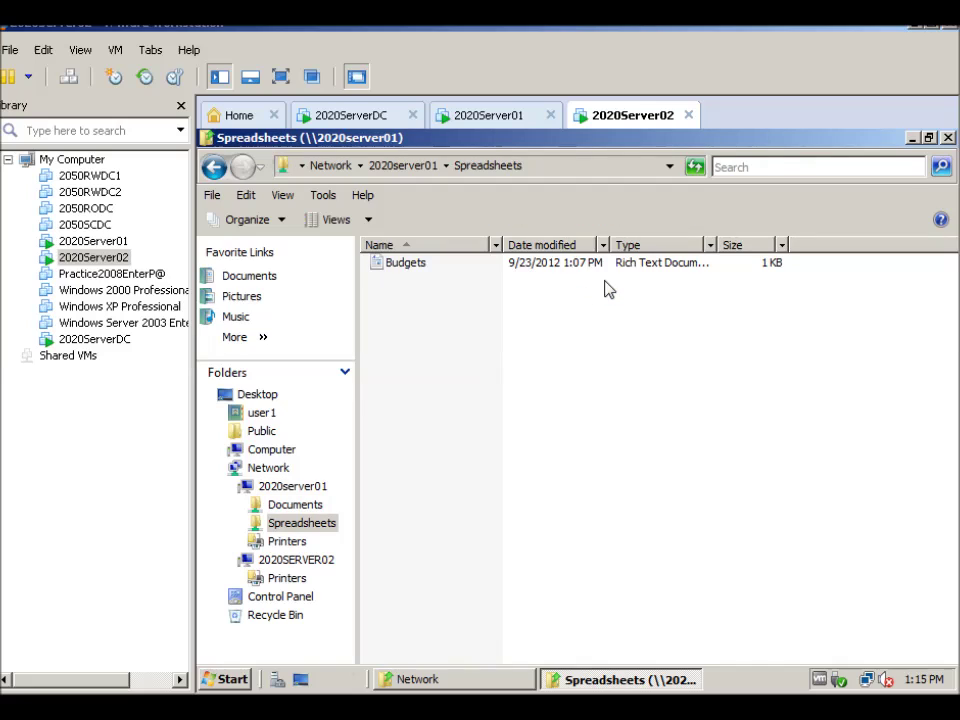
pyautogui.doubleClick(408, 264)
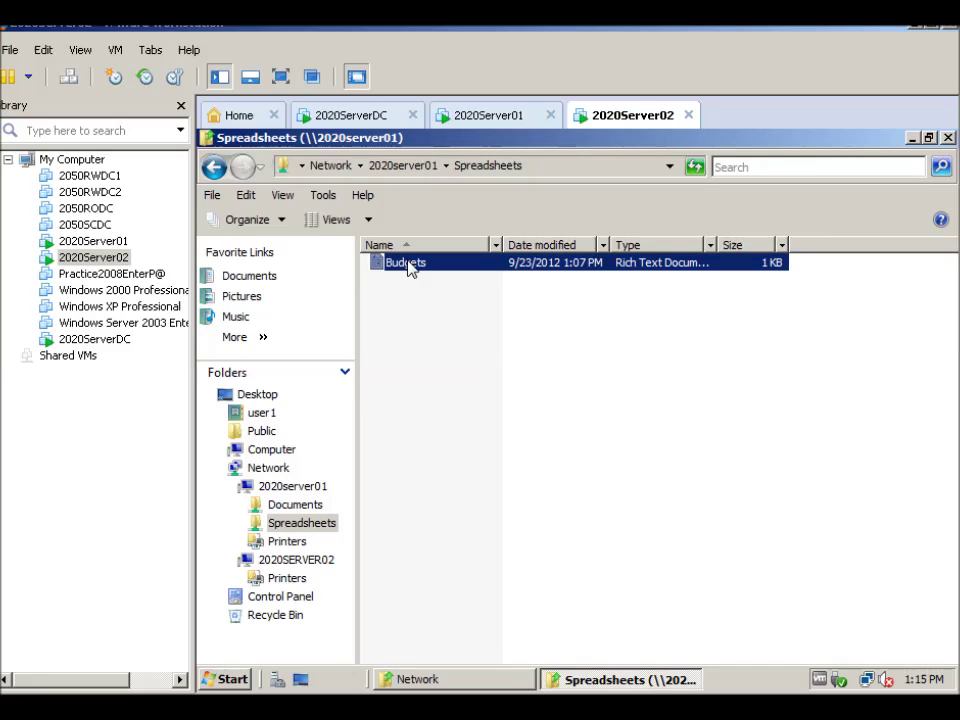
# Add a new line 'add data from 2020 Server02' at the end of Budgets
pyautogui.click(534, 376)
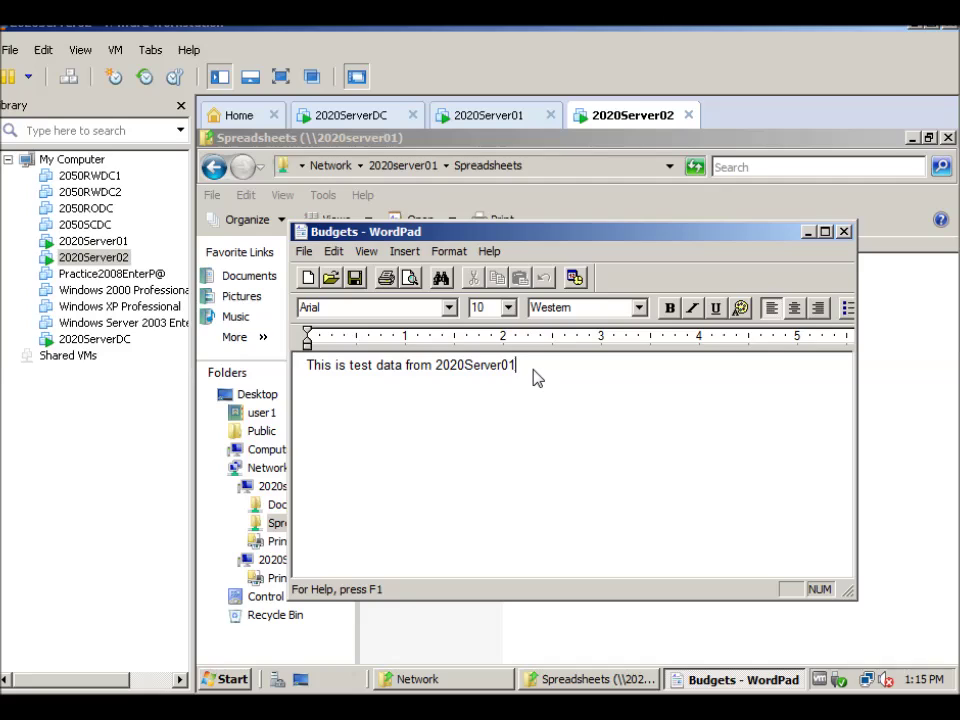
pyautogui.press('Return')
pyautogui.write('add data from 2020 Server02')
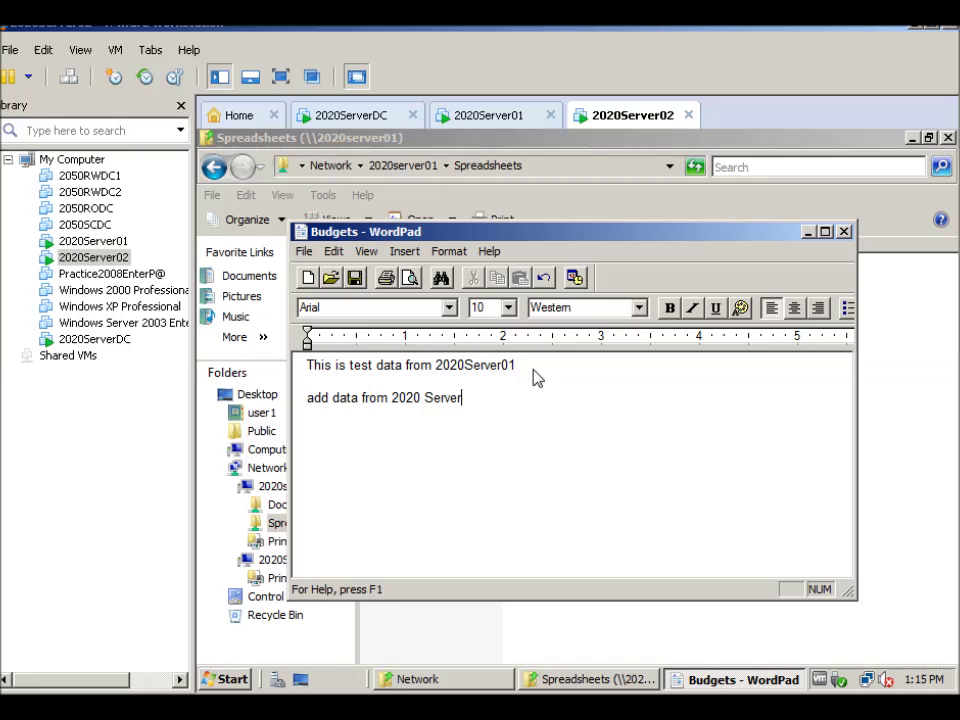
# Save Budgets, then close WordPad and the Spreadsheets and Network windows
pyautogui.click(303, 251)
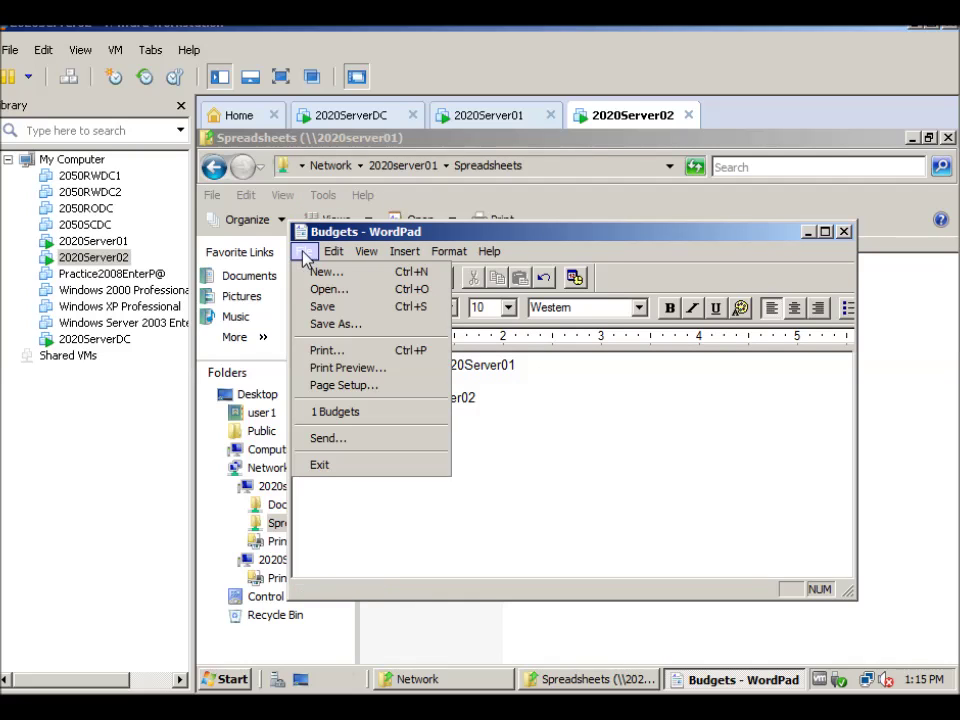
pyautogui.click(322, 306)
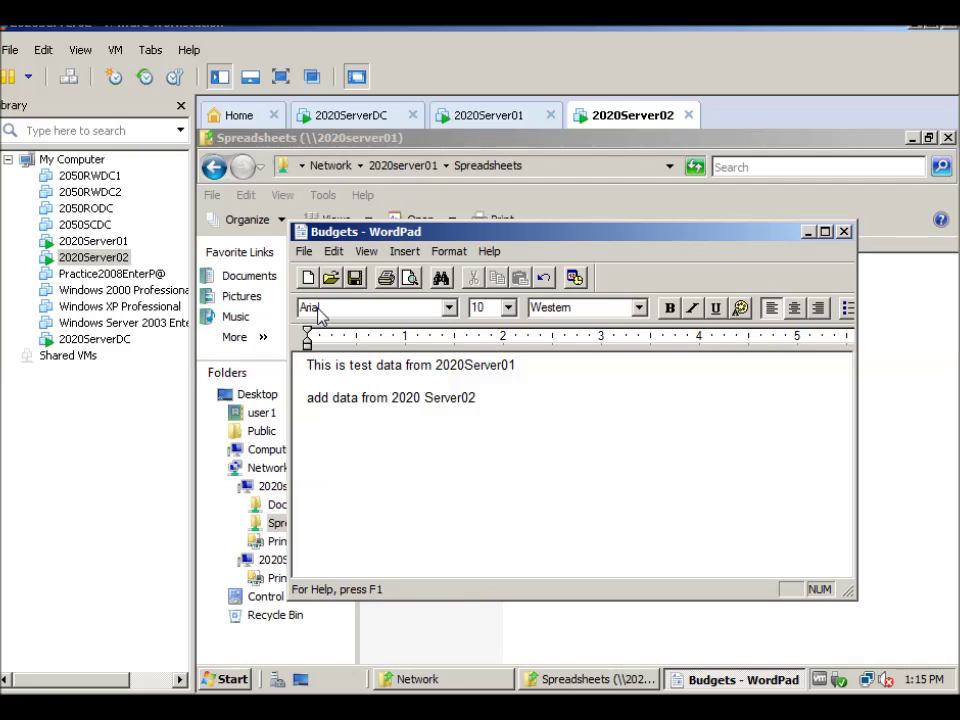
pyautogui.click(845, 233)
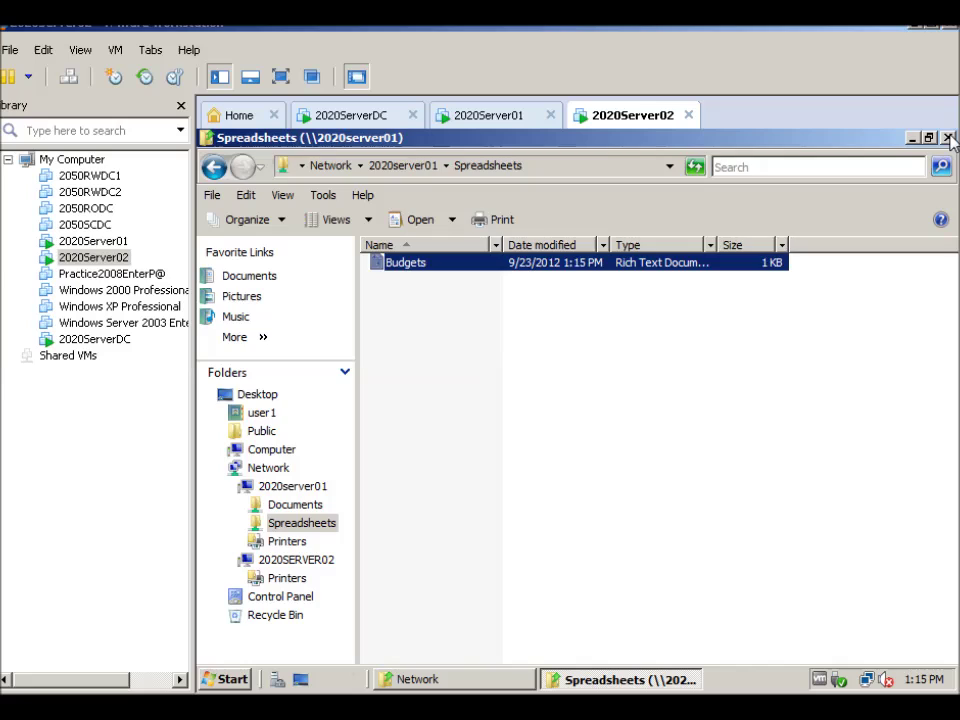
pyautogui.click(948, 138)
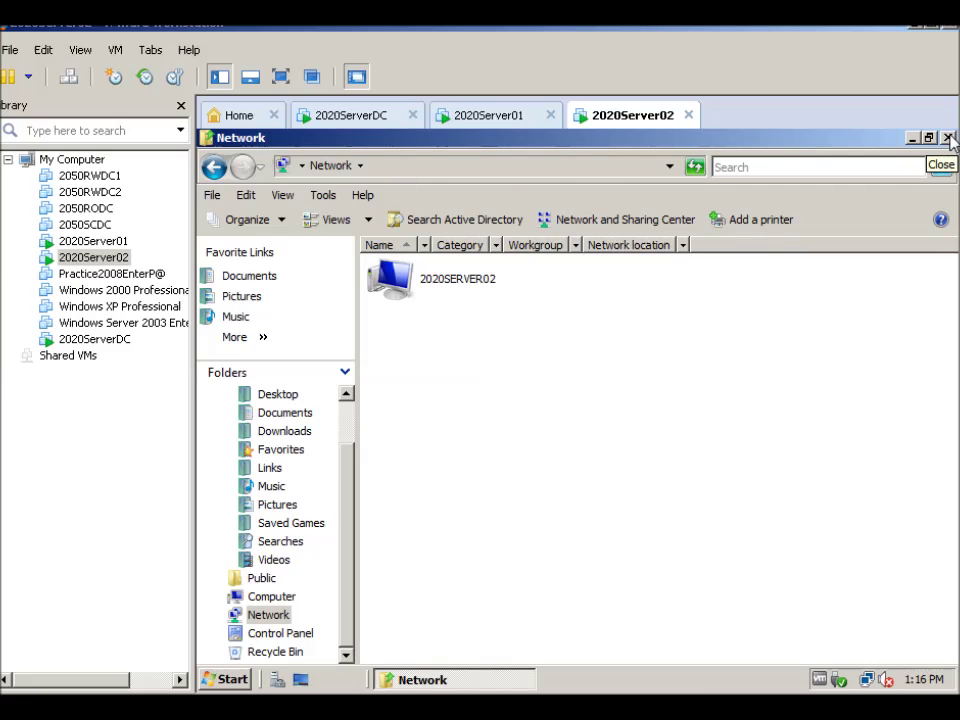
pyautogui.click(948, 138)
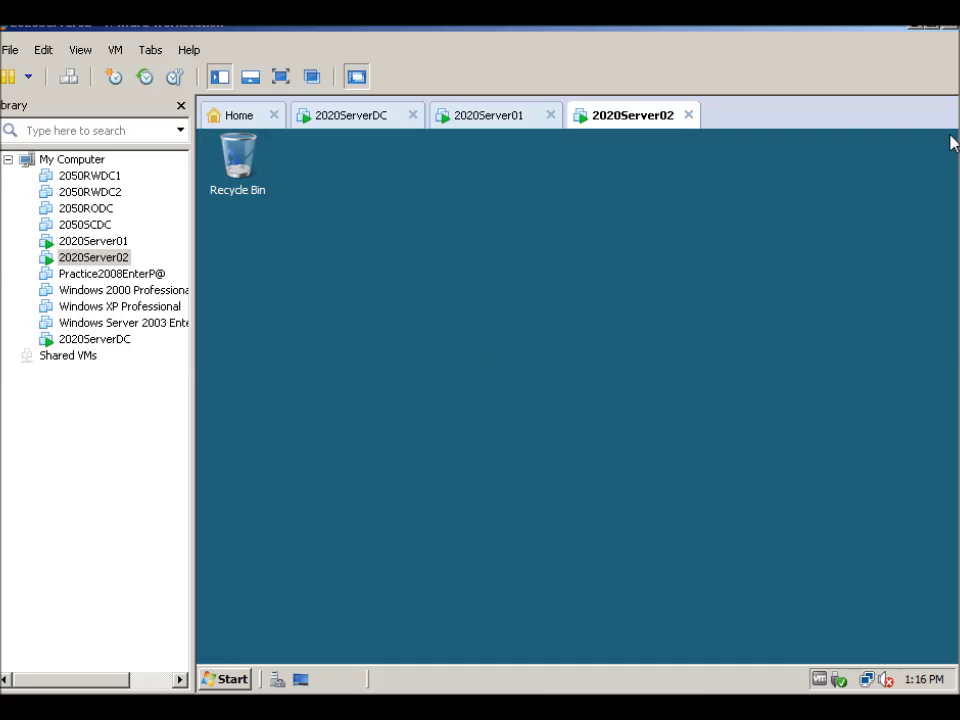
# On 2020Server01, restore the Local Disk (C:) window and open the Accounting folder
pyautogui.click(487, 118)
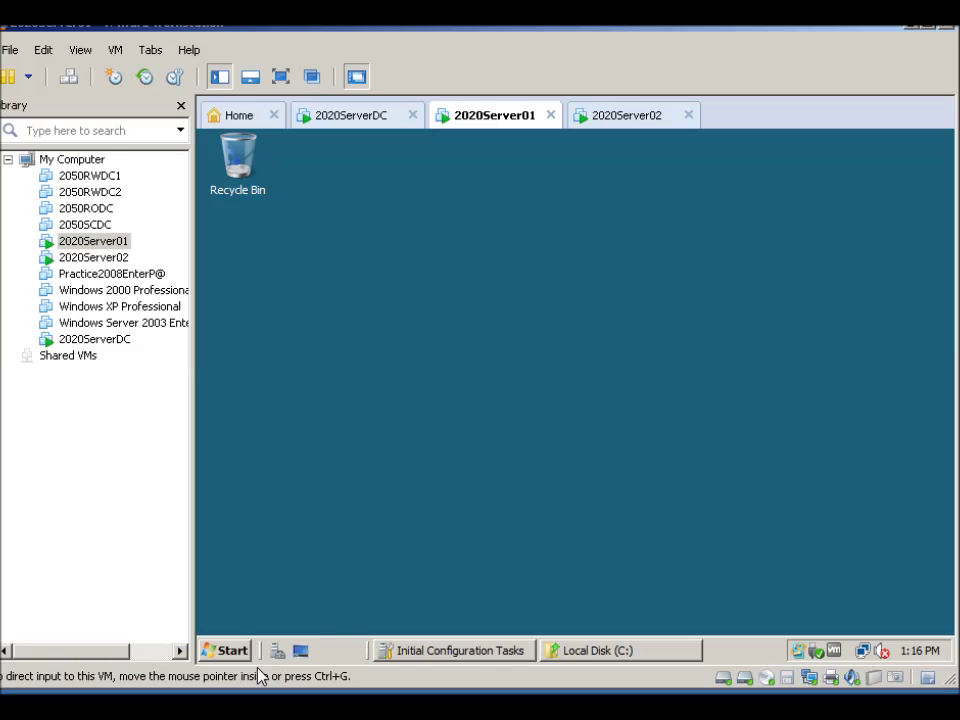
pyautogui.click(223, 648)
pyautogui.click(585, 651)
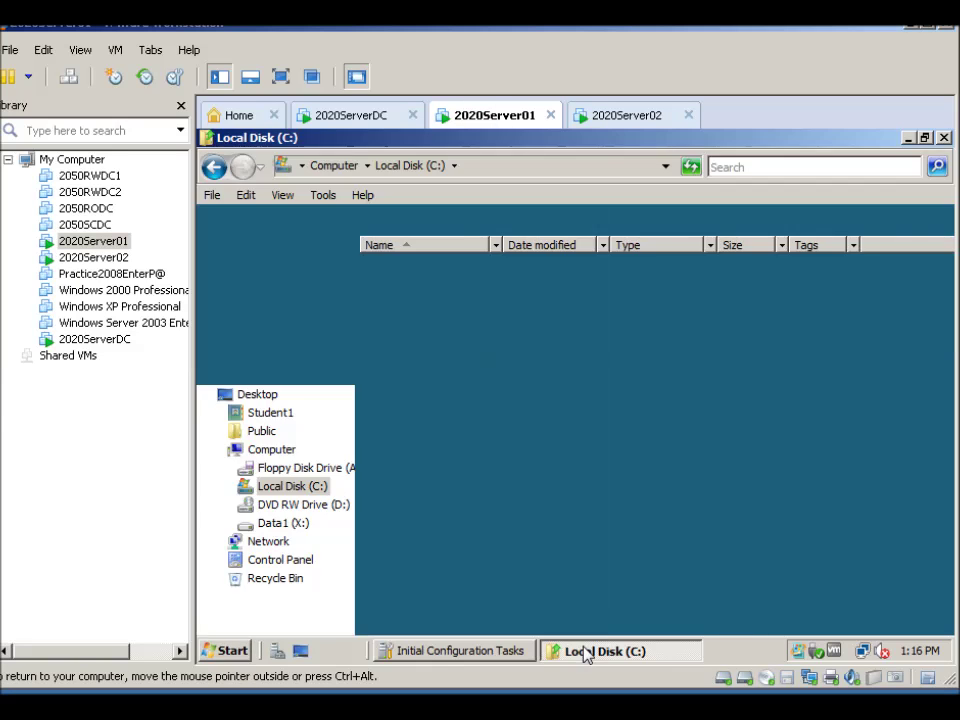
pyautogui.doubleClick(399, 266)
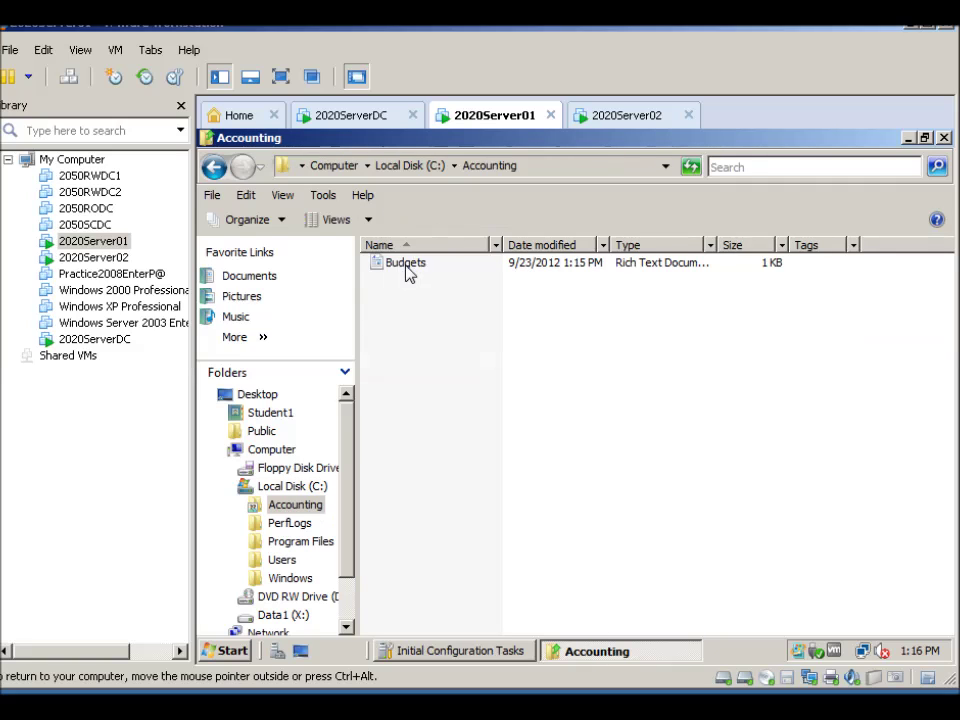
# Open Budgets to verify the Server02 line, then close it and the Accounting window
pyautogui.click(406, 269)
pyautogui.doubleClick(406, 269)
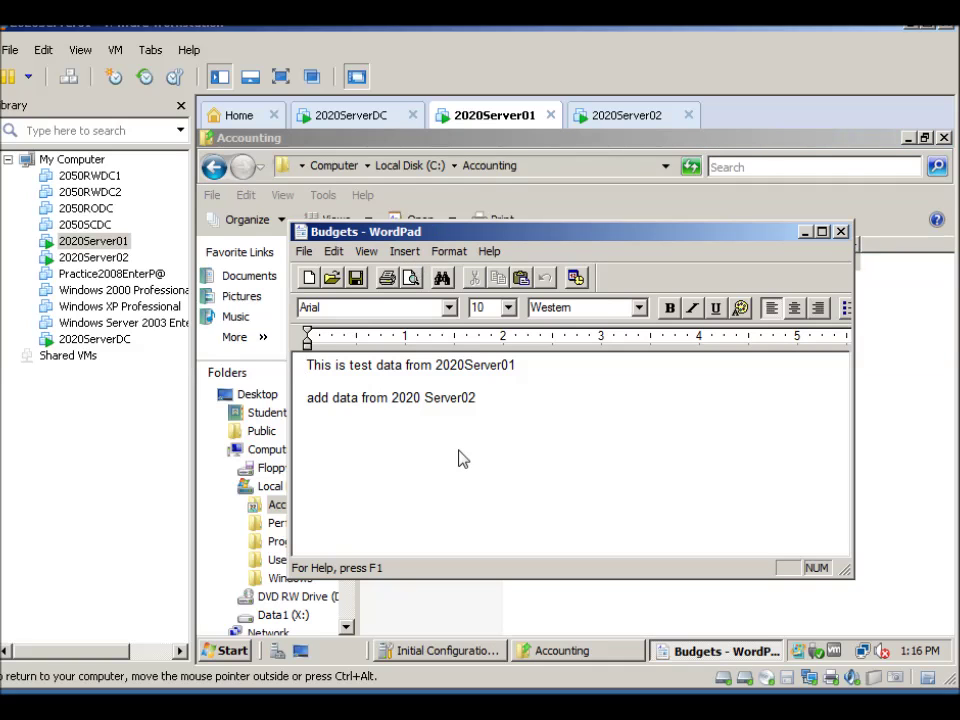
pyautogui.click(841, 230)
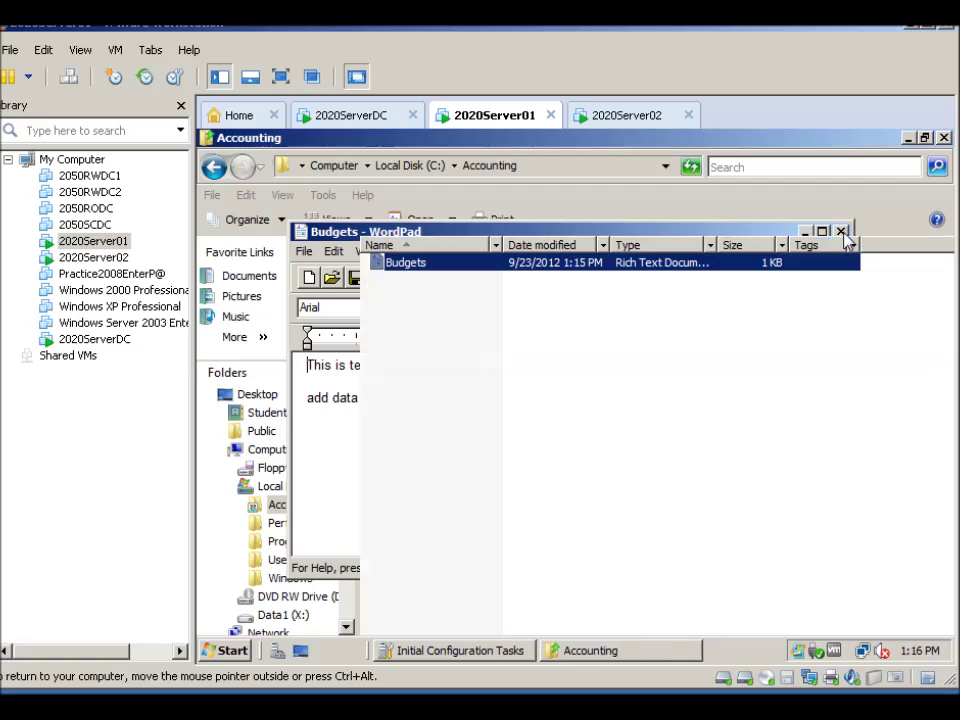
pyautogui.click(944, 139)
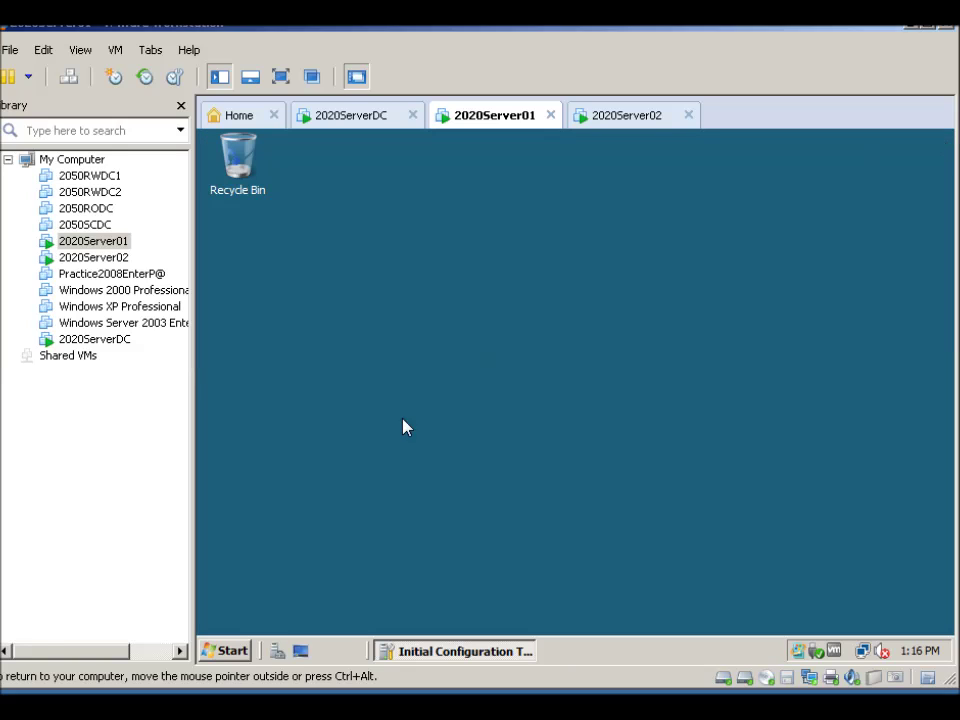